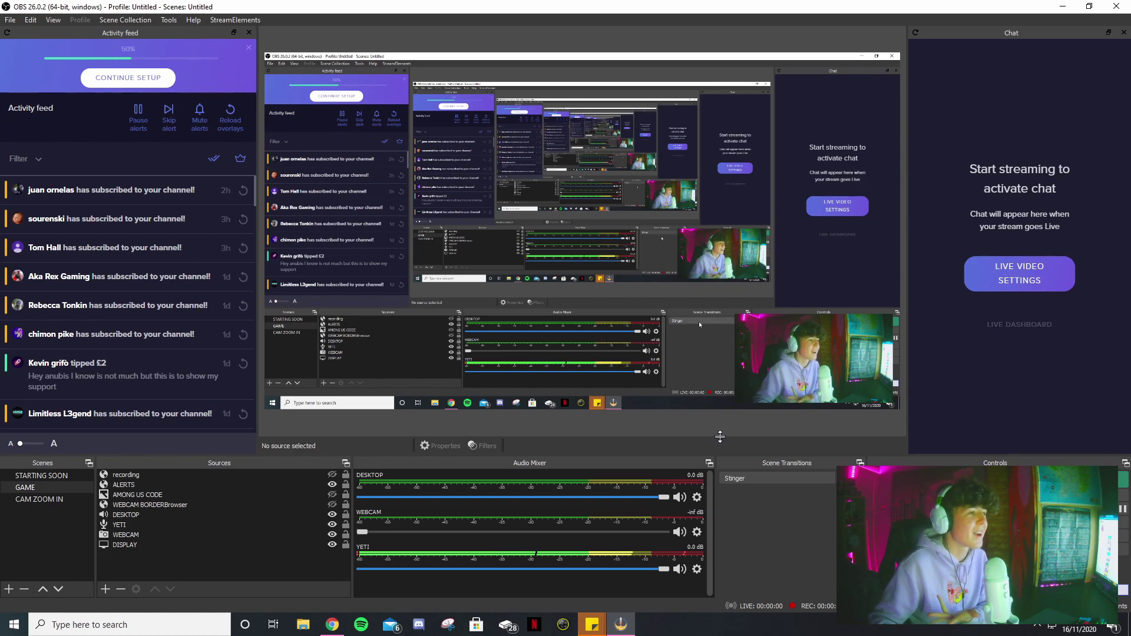
- Create a new scene named TUTORIAL in the OBS Scenes list
click(40, 488)
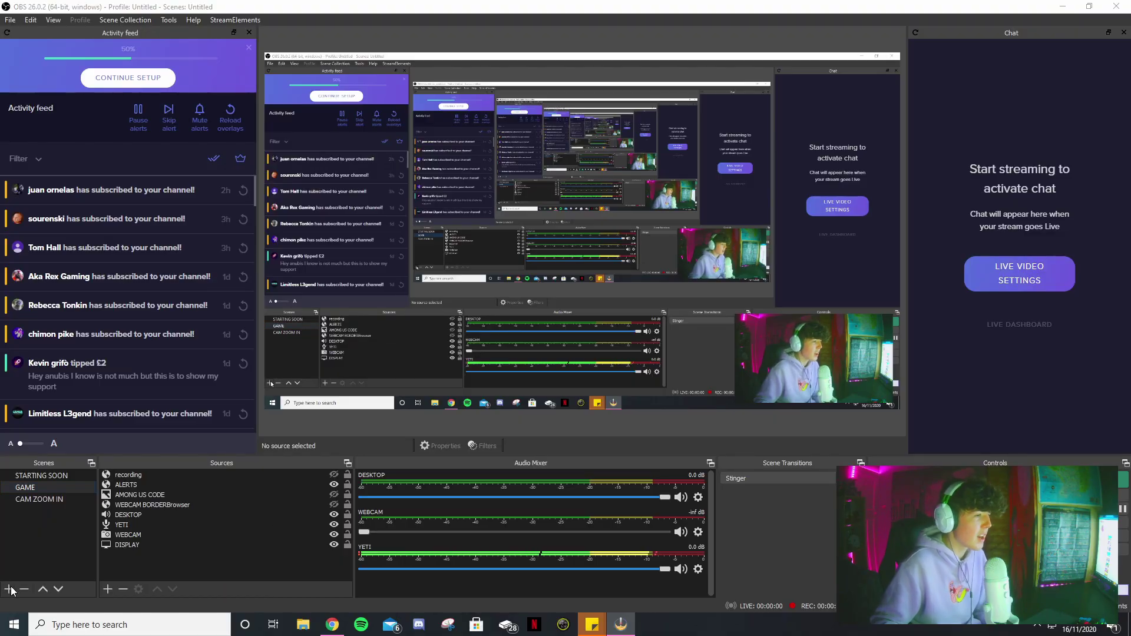
click(9, 589)
text(TU)
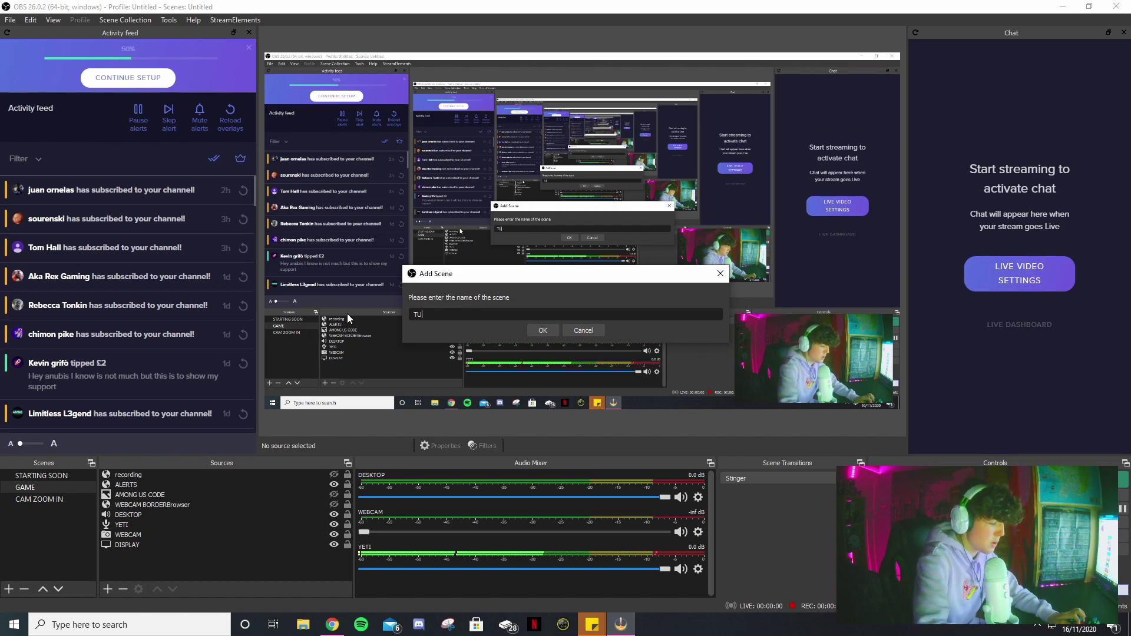
text(TORIAL)
key(Return)
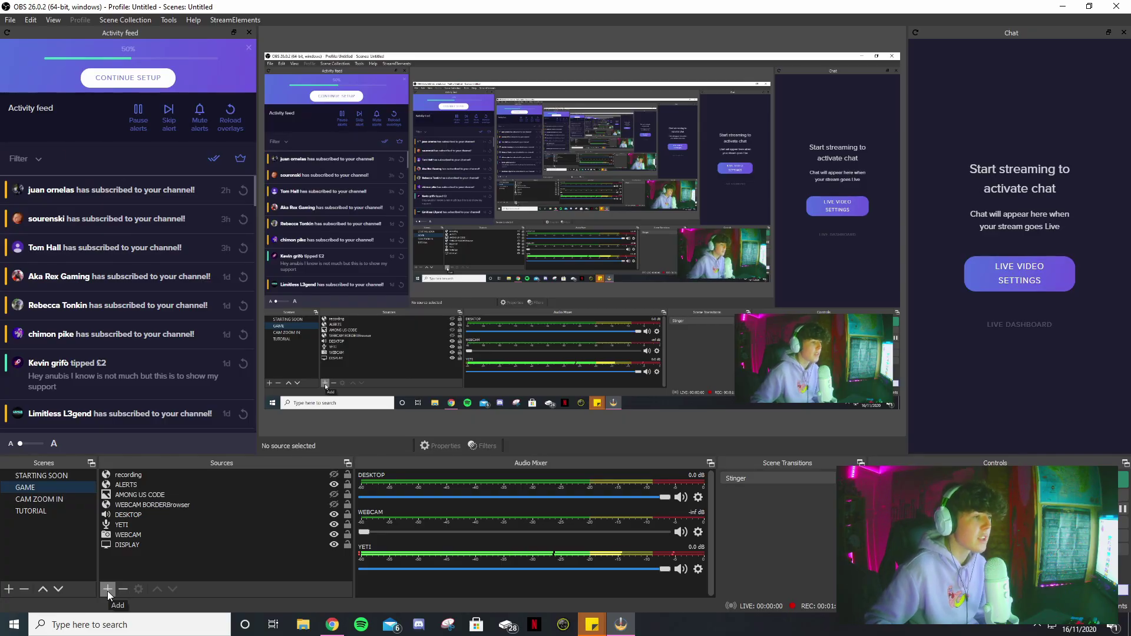
- Make the TUTORIAL scene the active scene
click(107, 592)
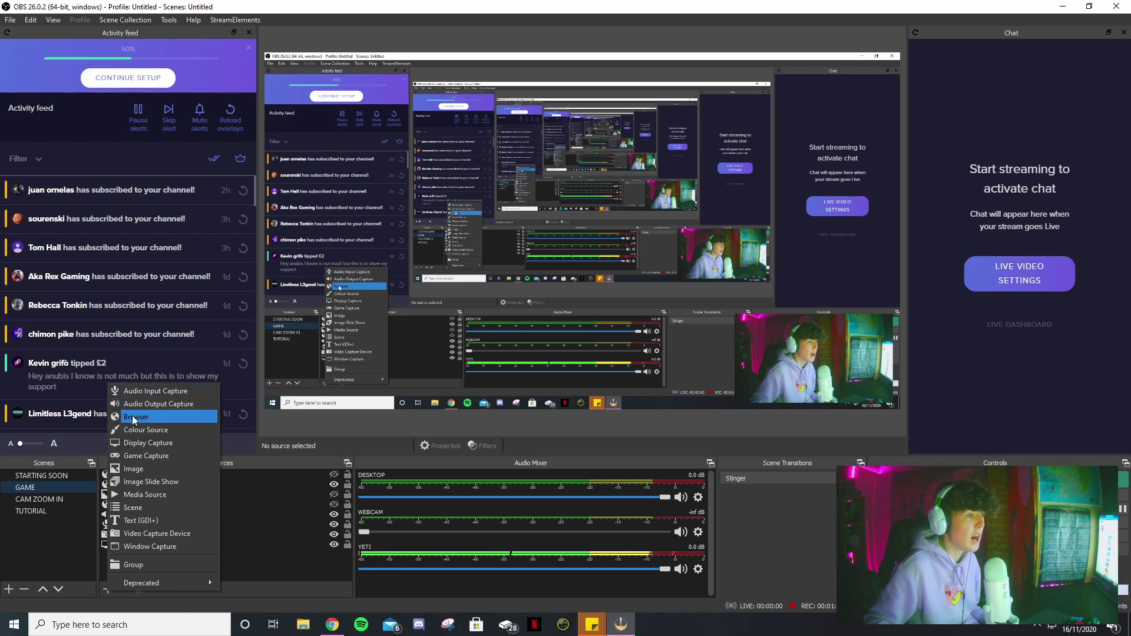
key(Escape)
click(48, 510)
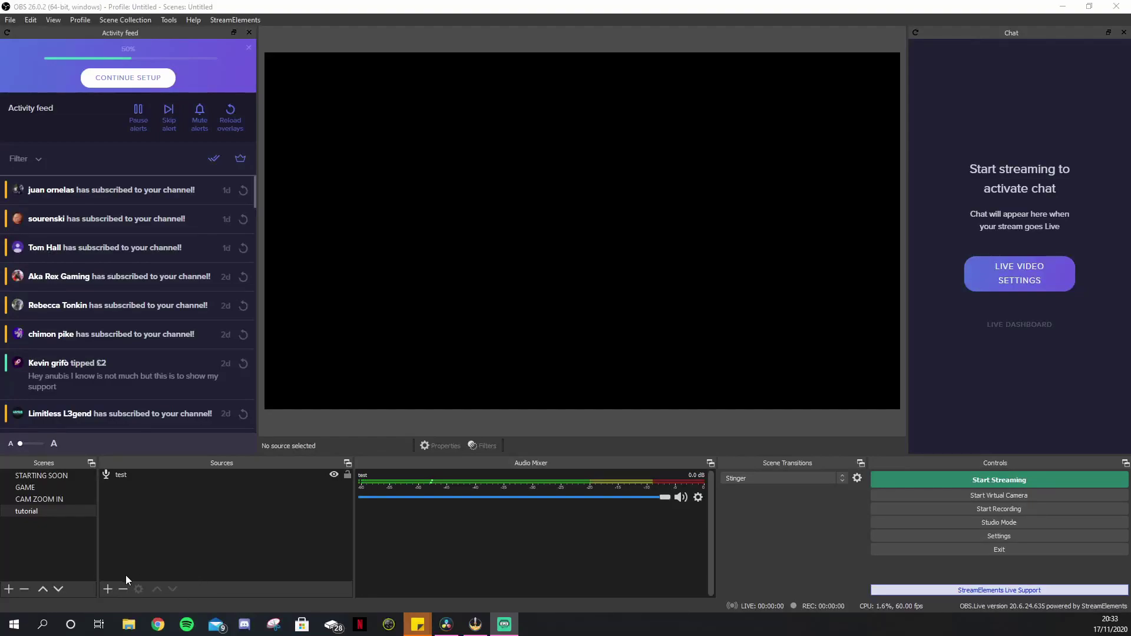
- Add an Audio Output Capture source named desktop1 using the Headphones device
click(108, 589)
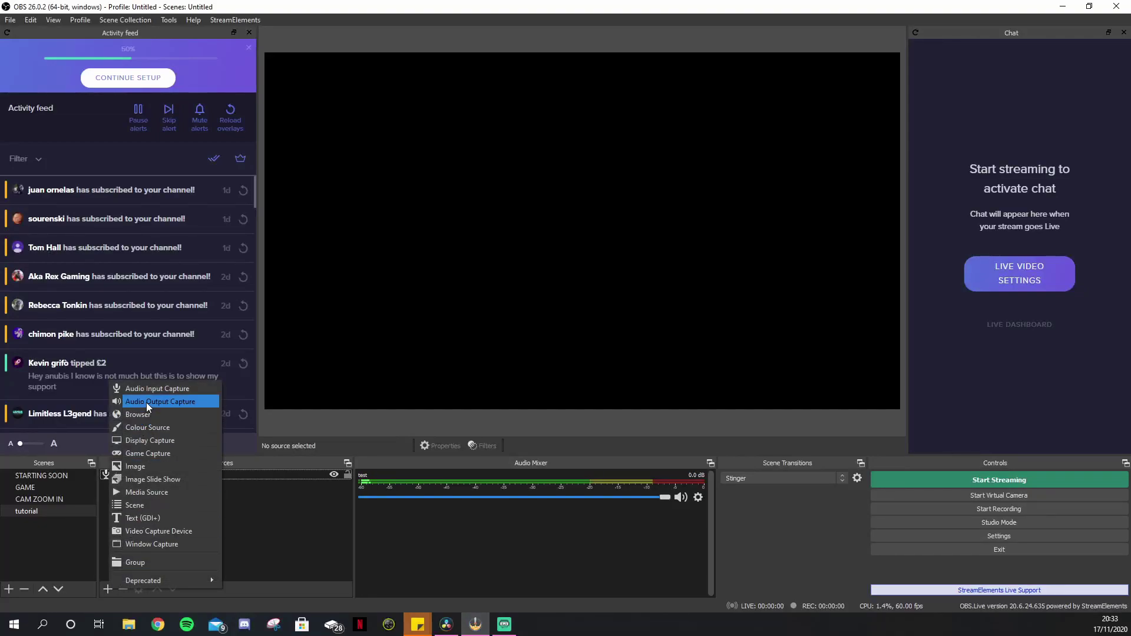
click(147, 401)
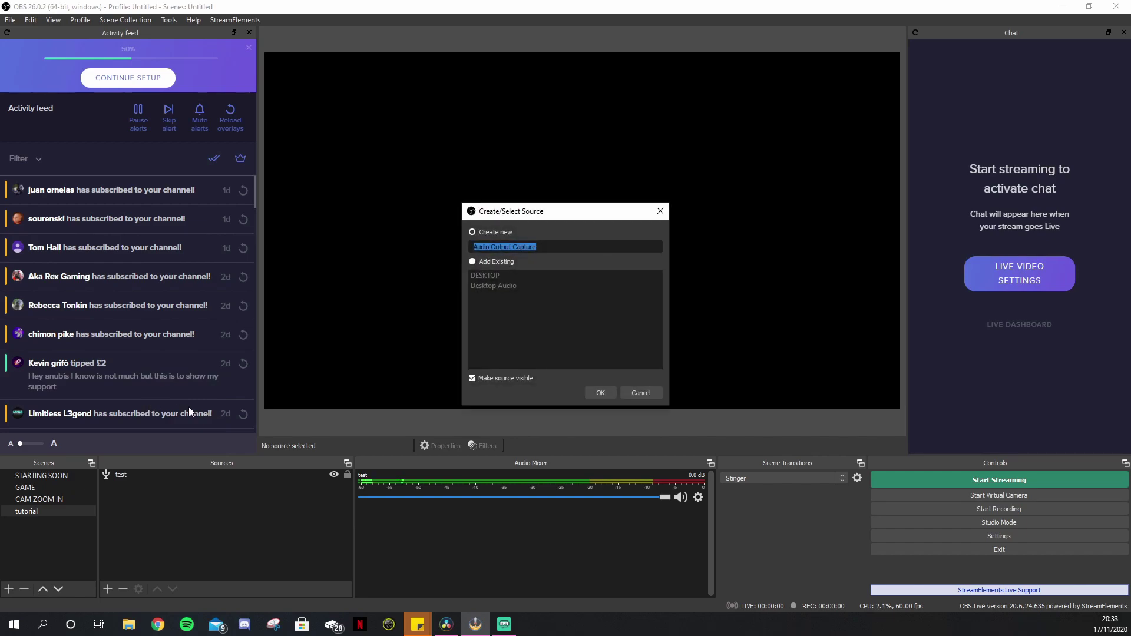
text(des)
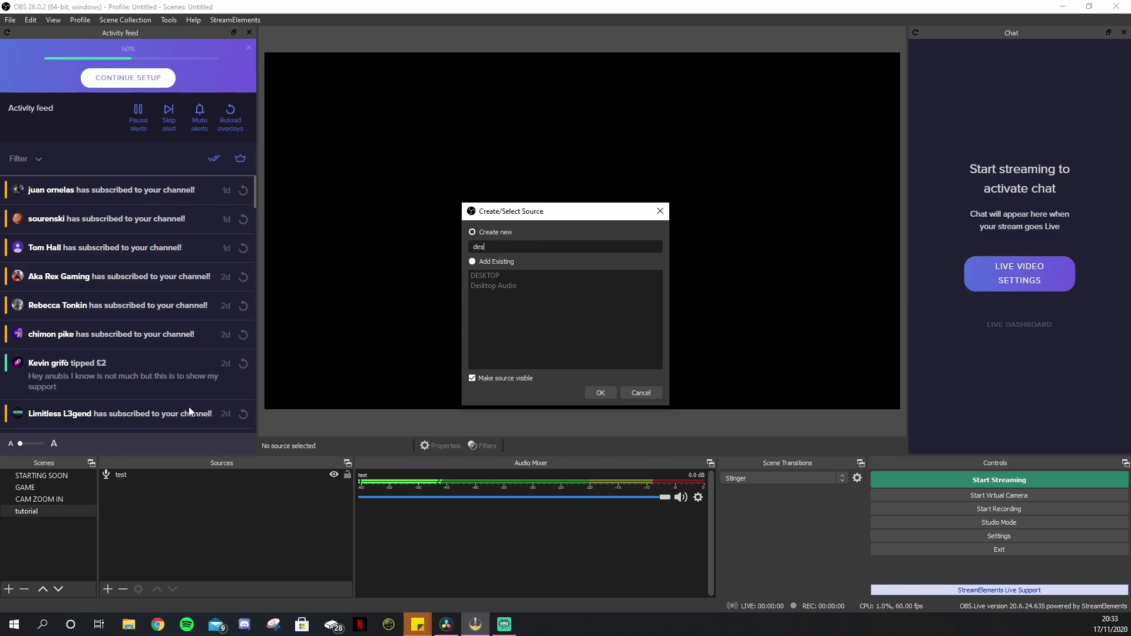
key(BackSpace)
text(sktop1)
click(612, 395)
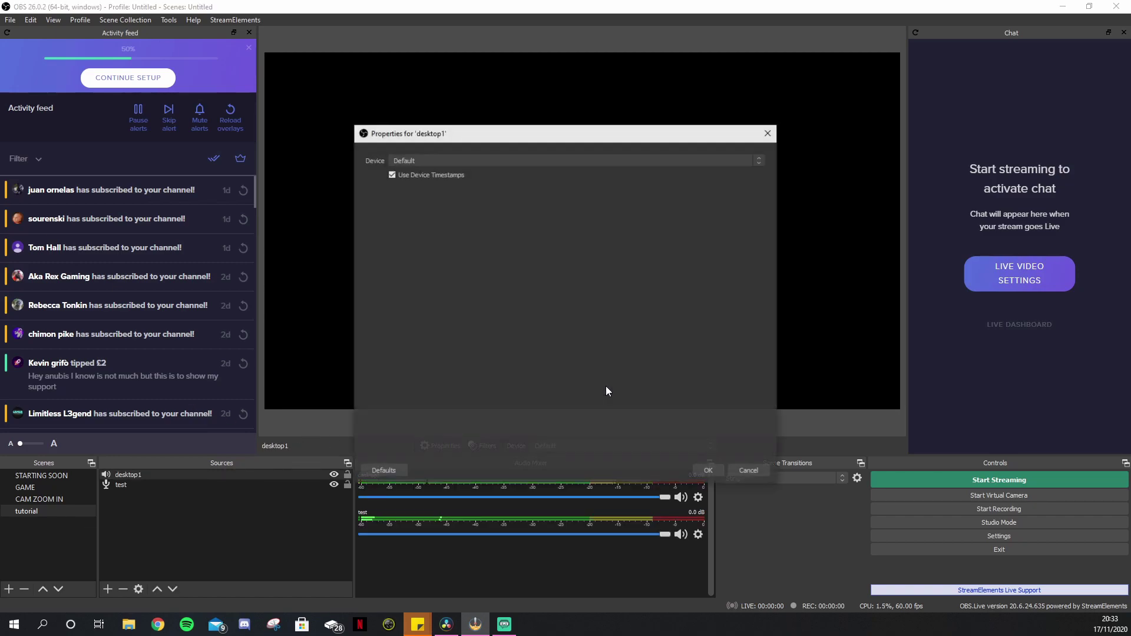
click(438, 160)
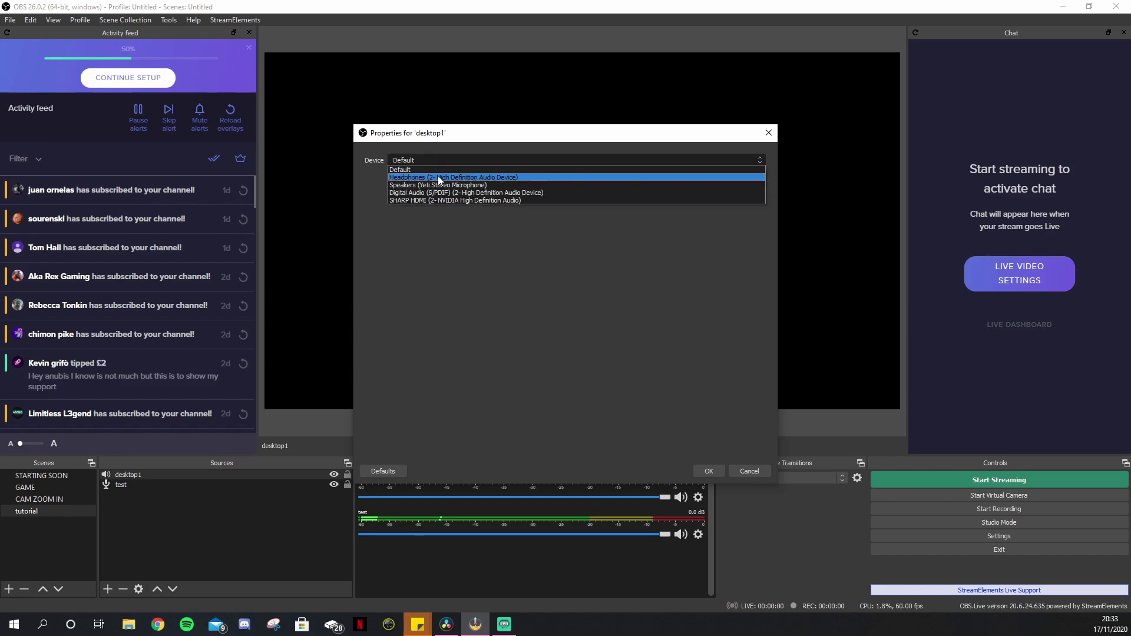
click(437, 175)
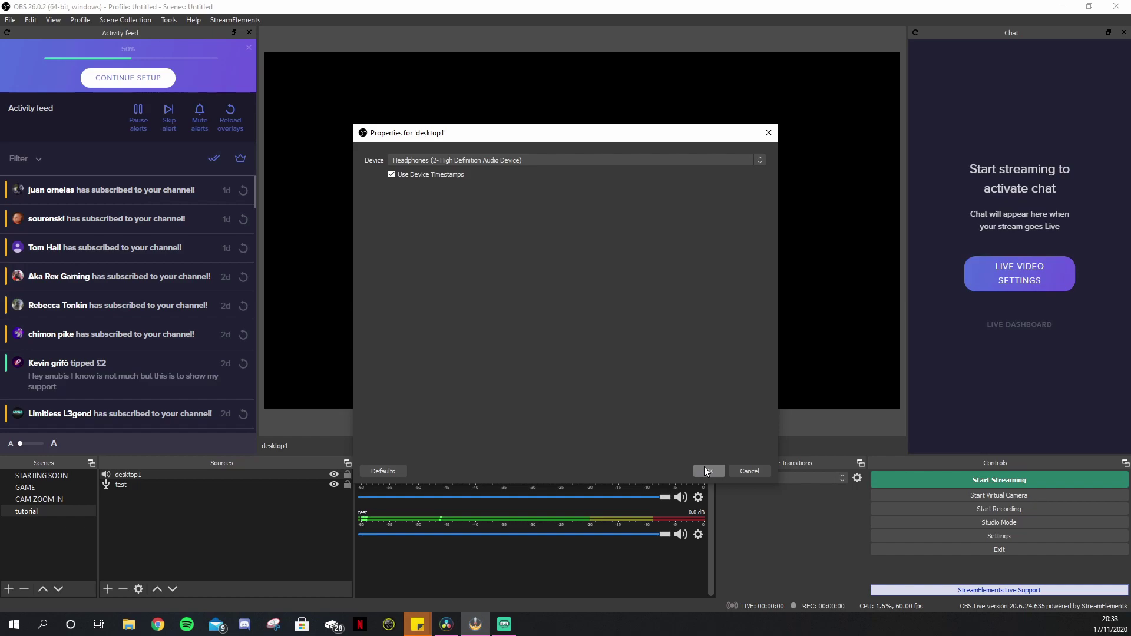
click(706, 471)
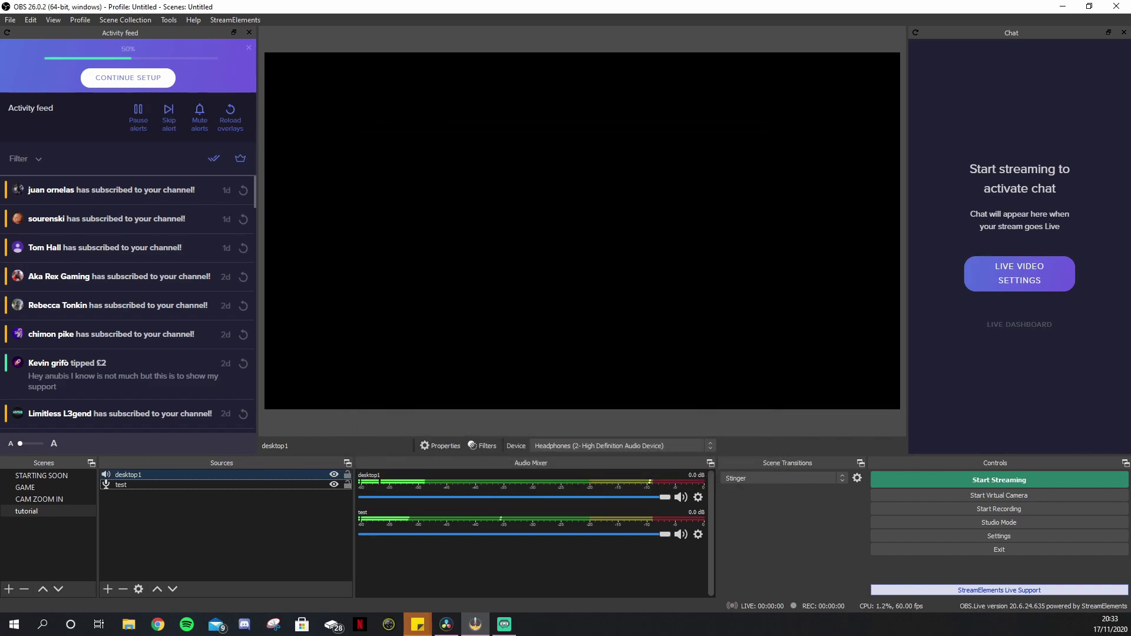
key(alt+Tab)
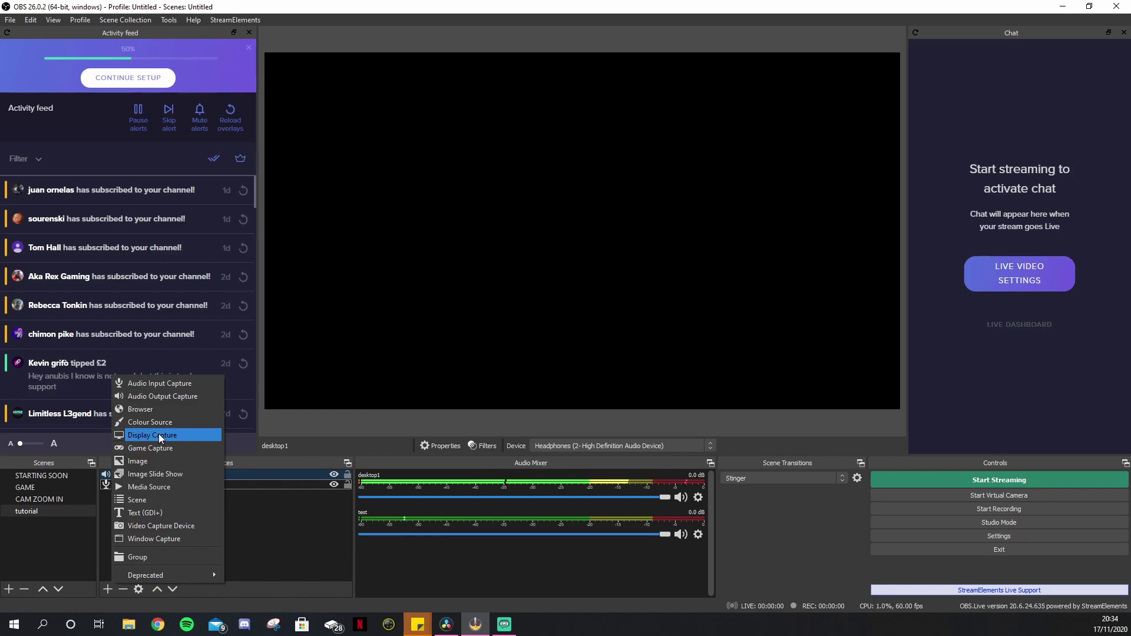
- Add a Display Capture source named display1 on Display 1 at 1920x1080, replacing the duplicate name 'test'
click(158, 435)
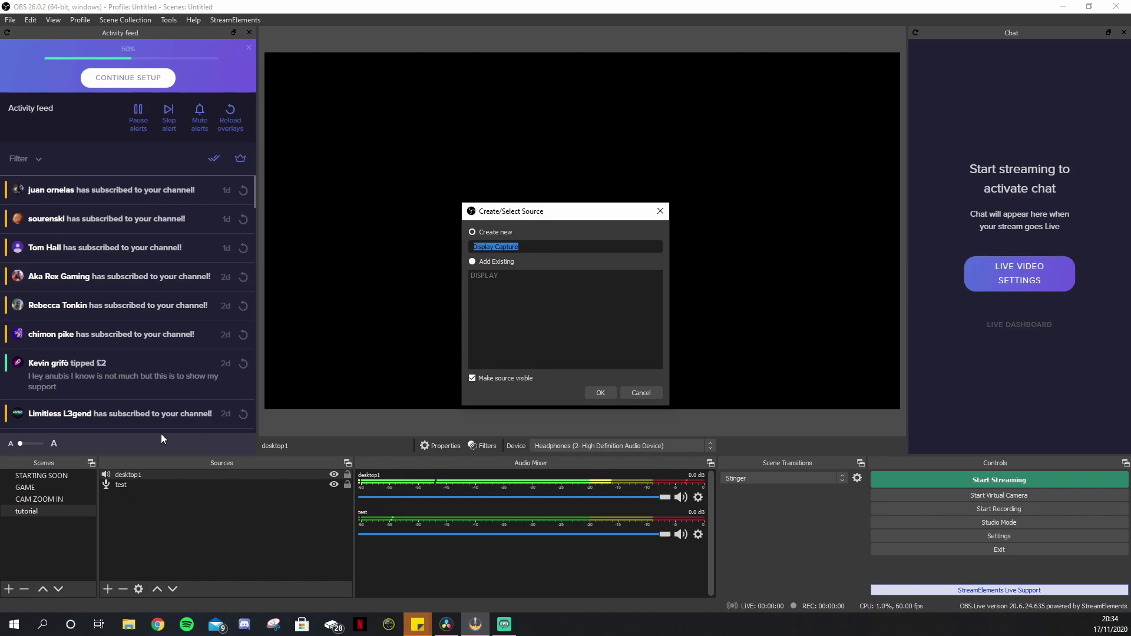
text(test)
click(601, 393)
click(607, 326)
key(ctrl+a)
text(display1)
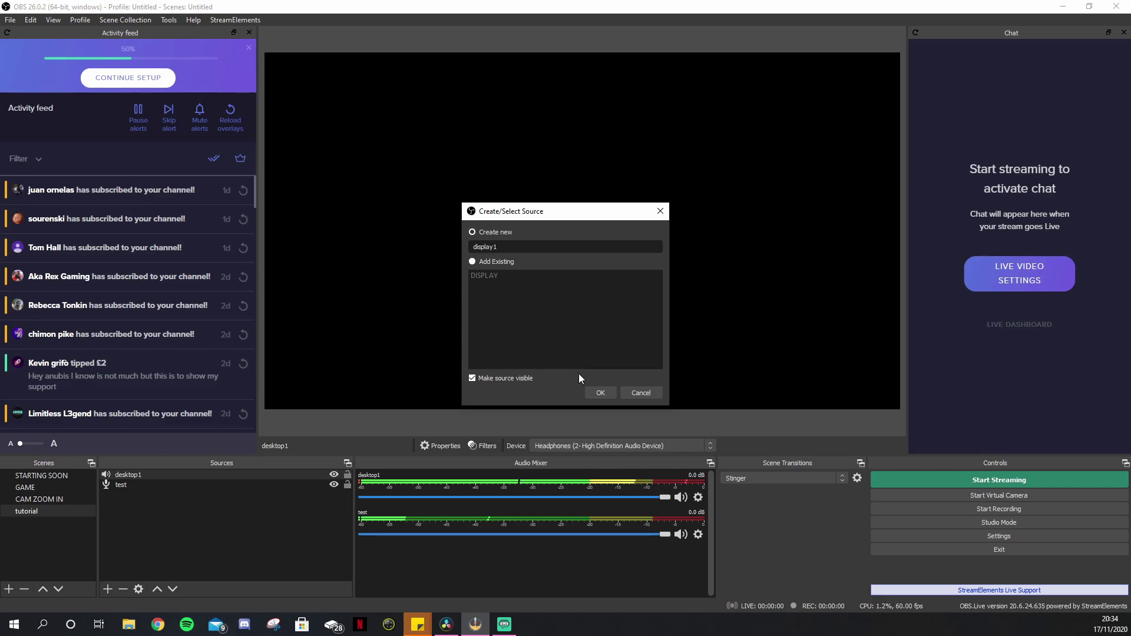
click(603, 393)
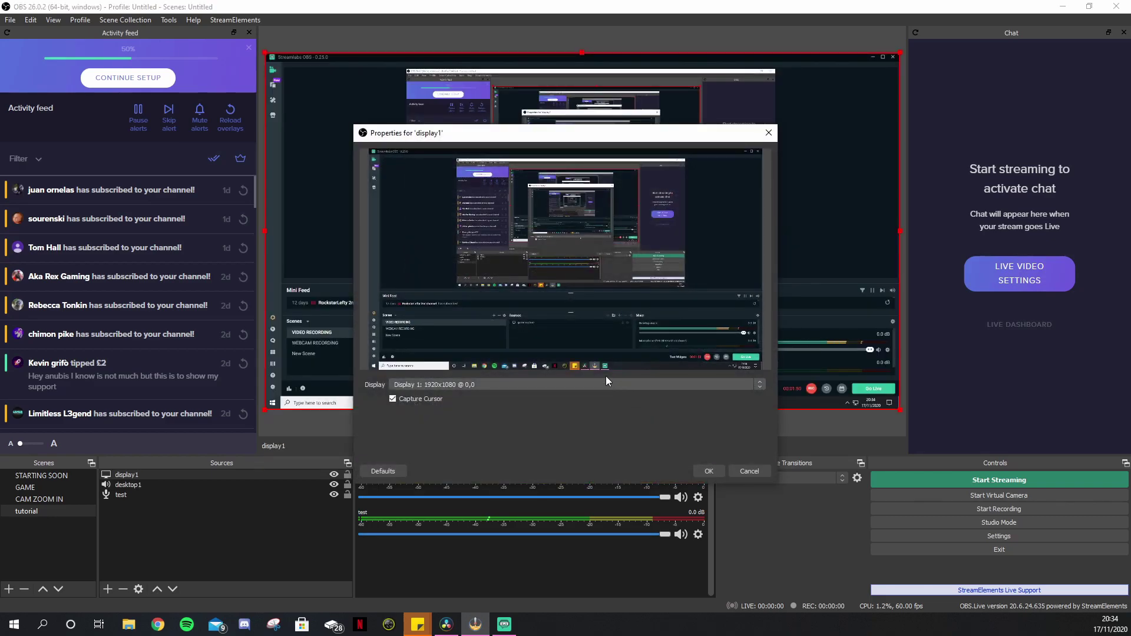
drag(534, 136, 511, 122)
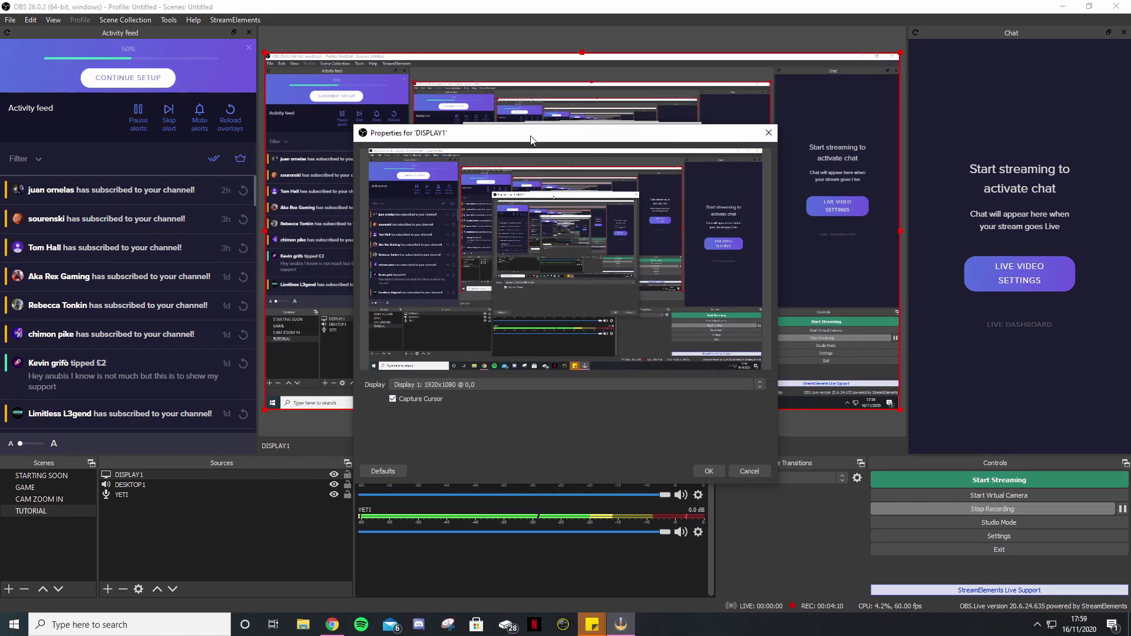
drag(530, 139, 469, 154)
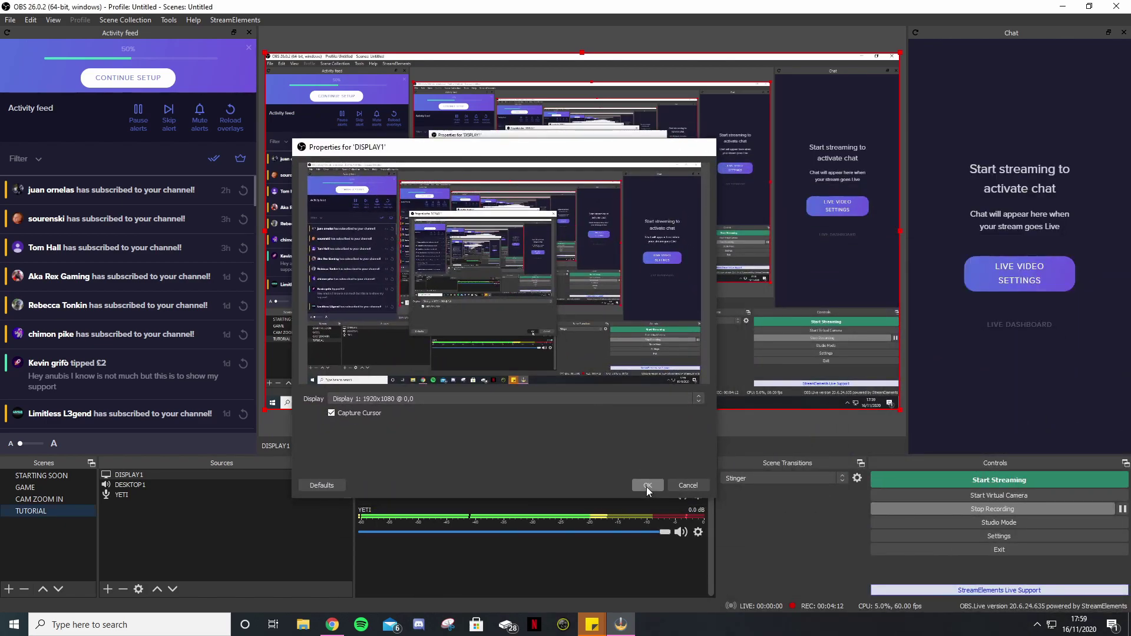
click(647, 486)
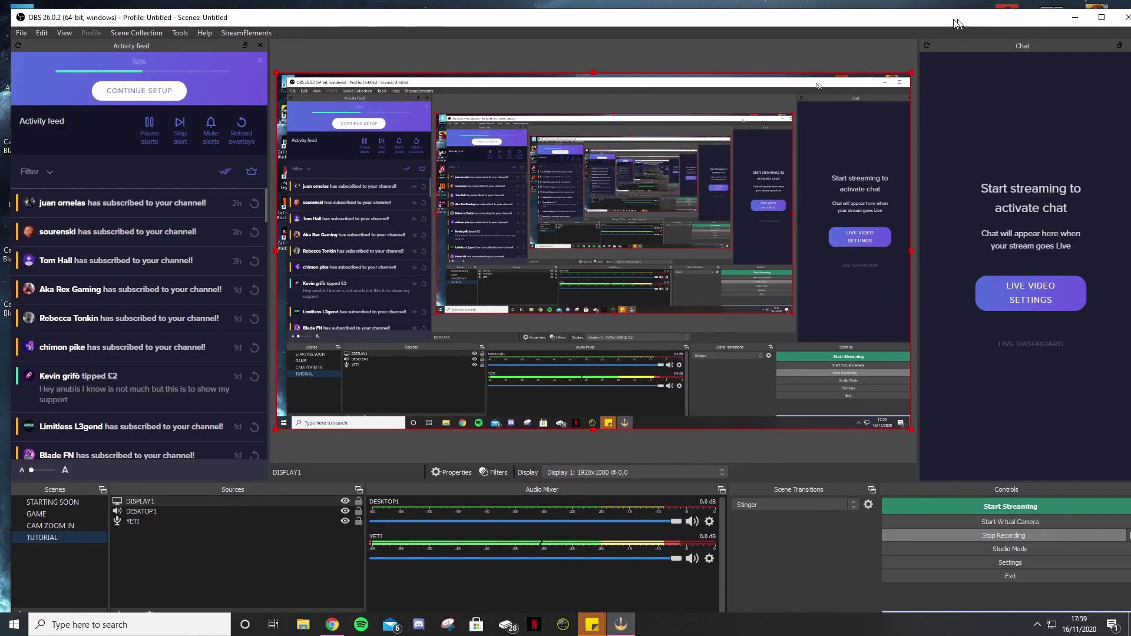
- Maximize OBS and create a Video Capture Device source named WEBCAM
double_click(1073, 23)
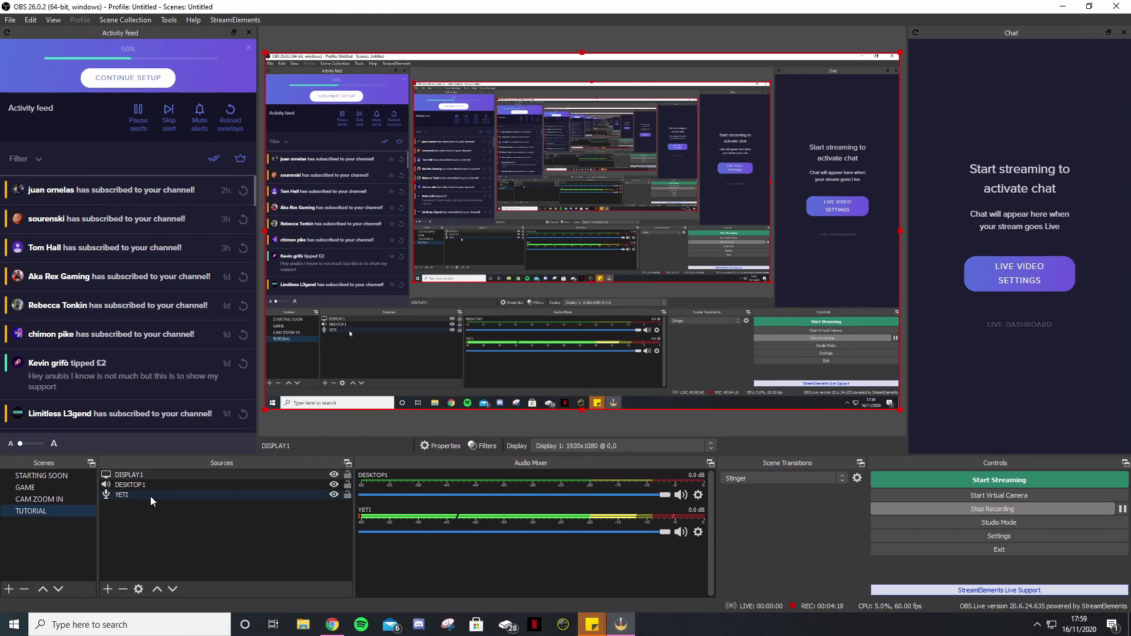
click(324, 48)
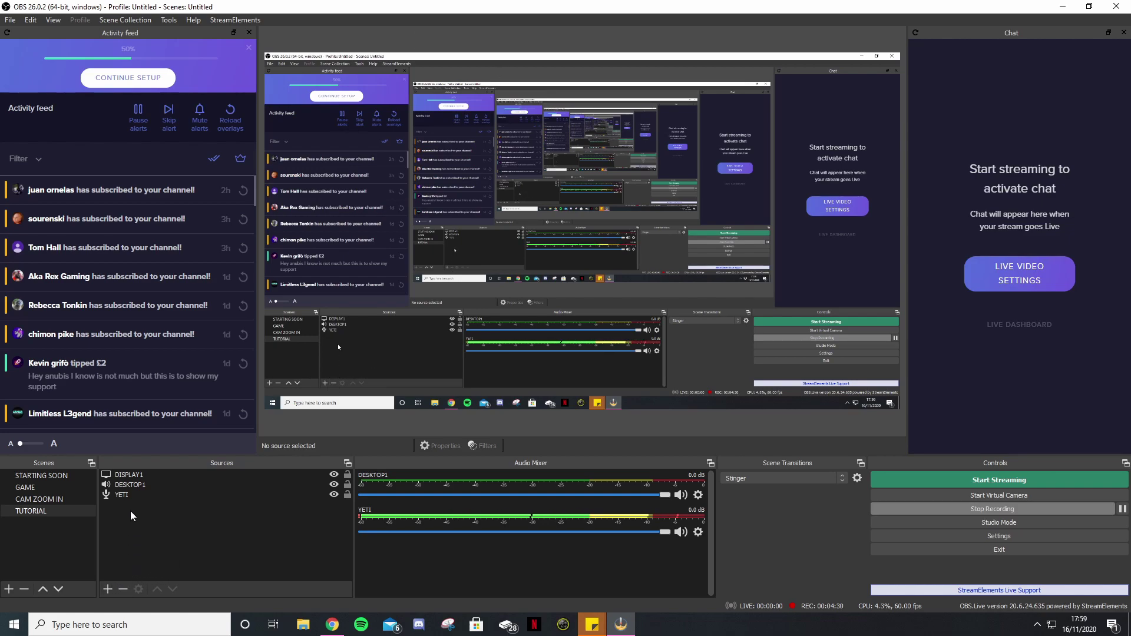
click(108, 588)
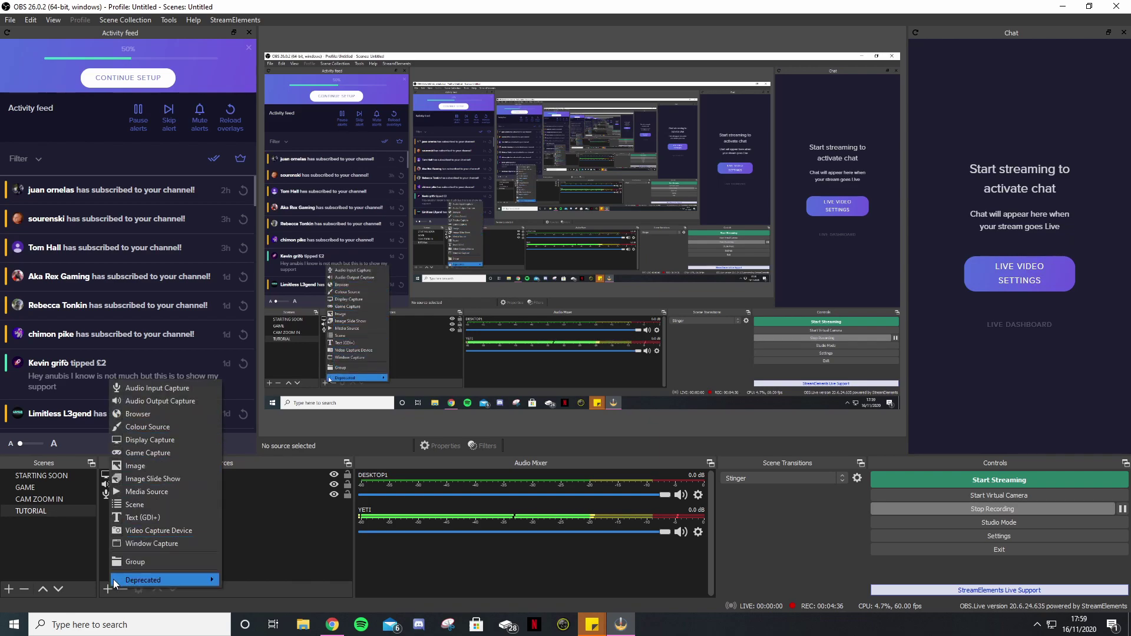
click(147, 531)
text(WEBCAM1)
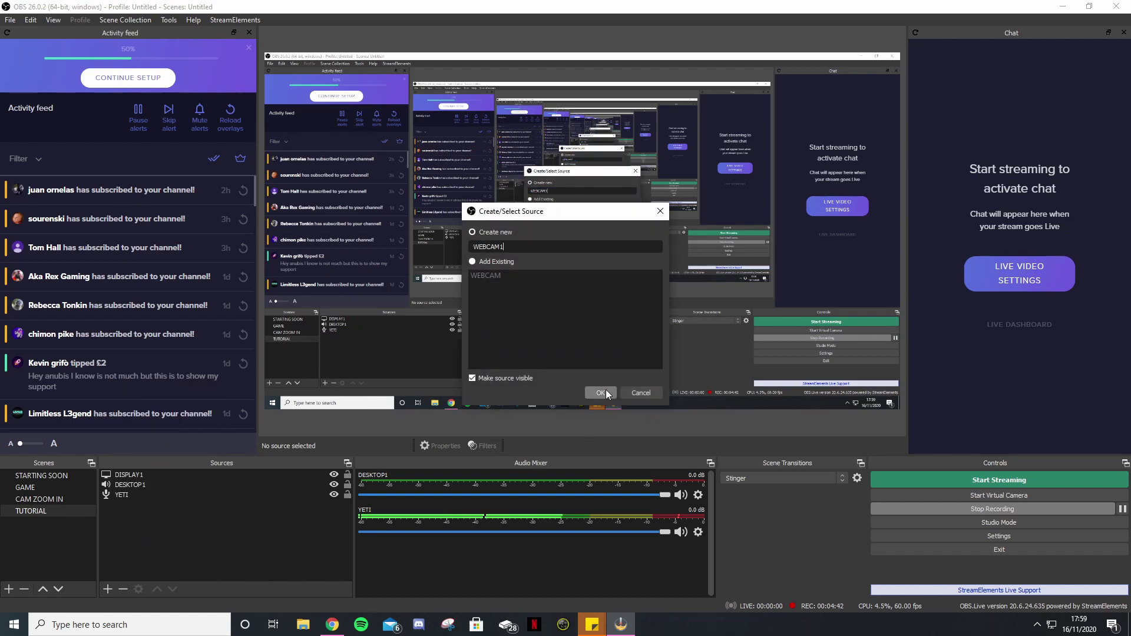
click(606, 391)
- Use the HD Webcam USB camera and shrink the webcam to a small inset
click(591, 288)
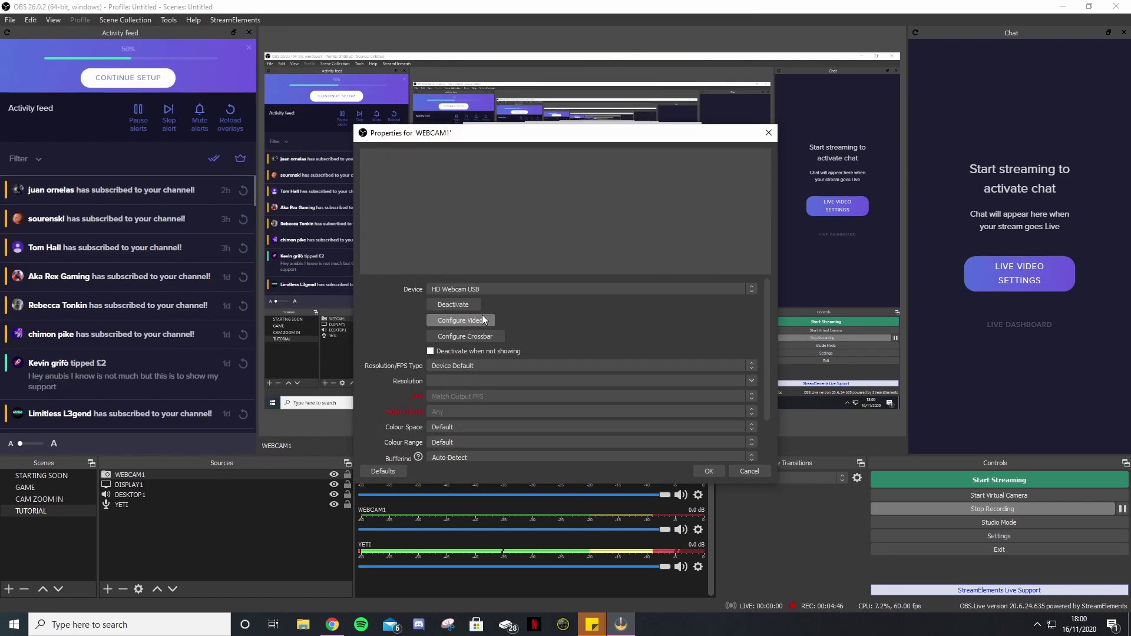
click(486, 312)
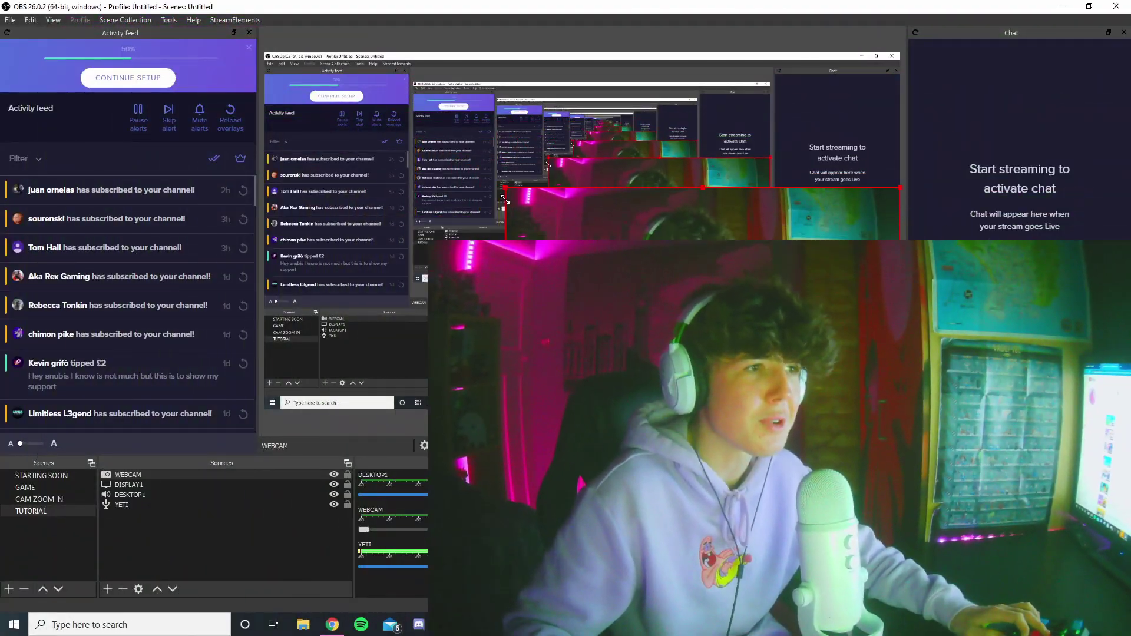
drag(505, 201, 350, 257)
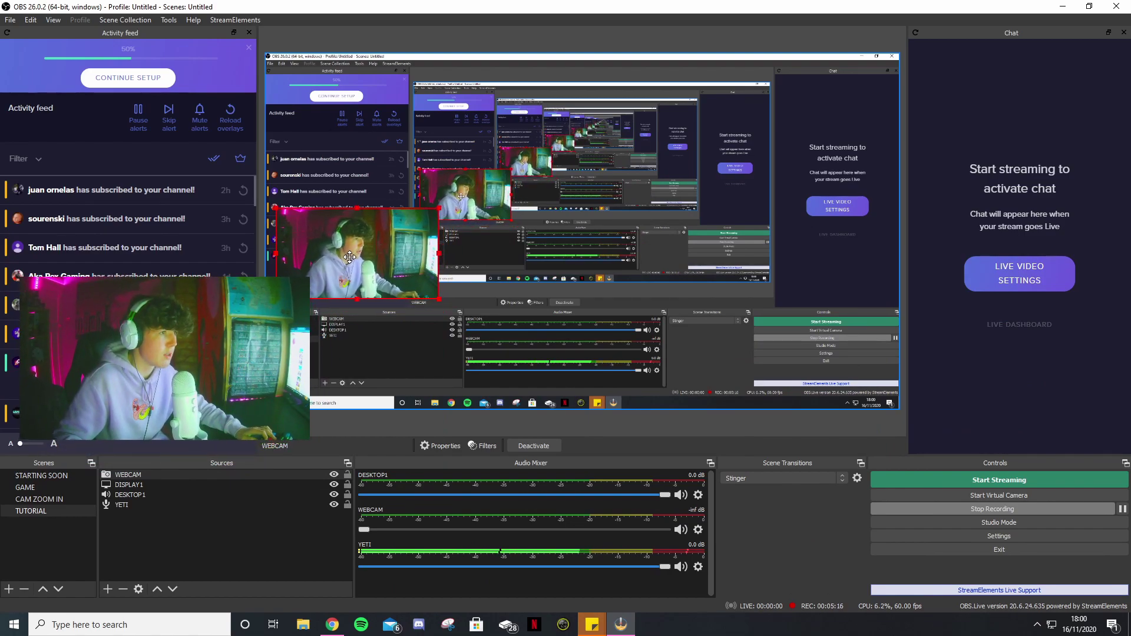
click(342, 38)
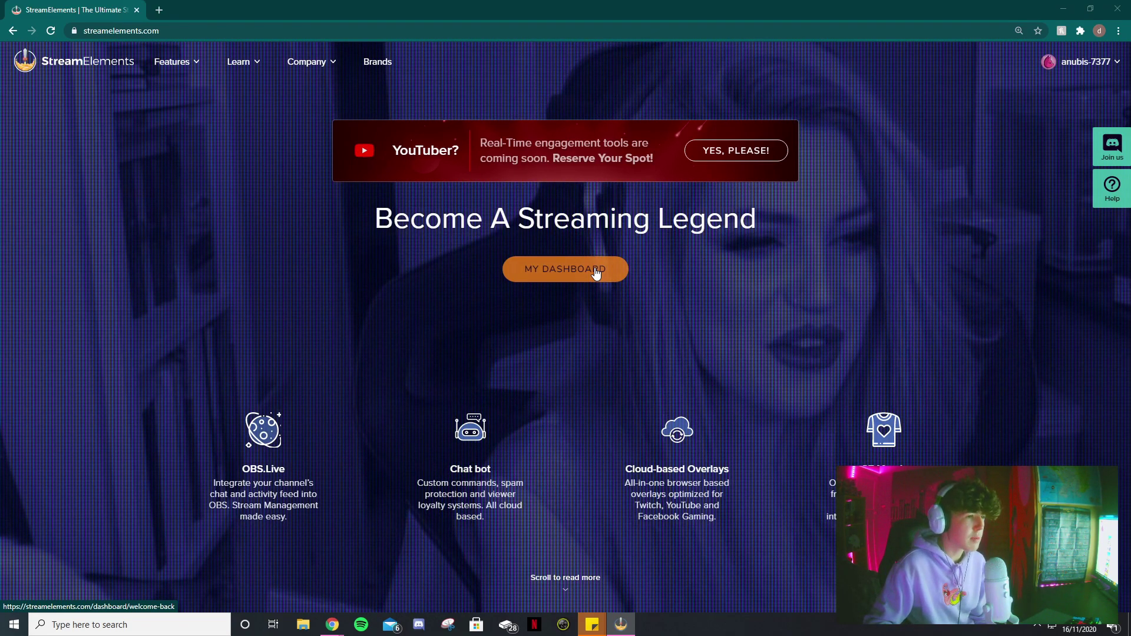
- Go to the StreamElements dashboard overview and dismiss the promo banner
click(596, 272)
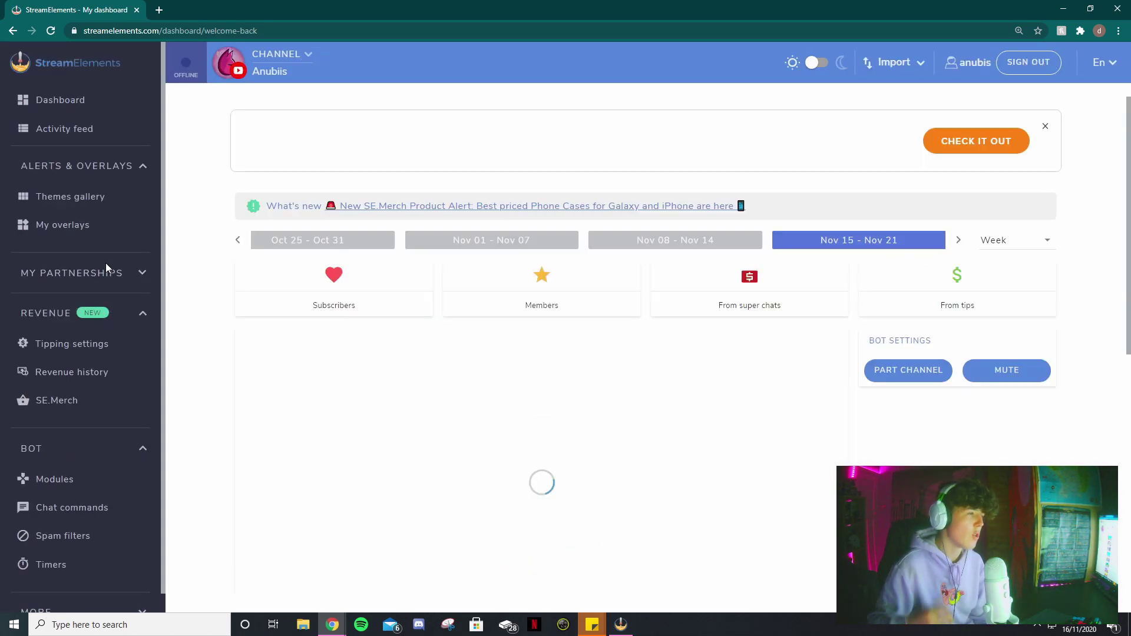
click(43, 100)
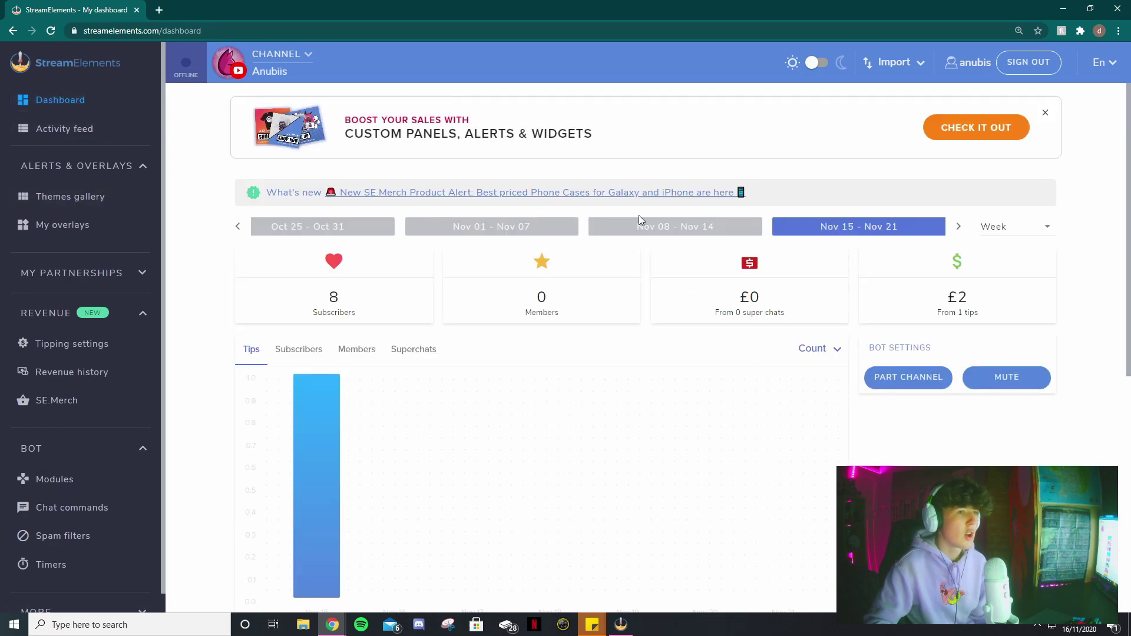
click(1046, 113)
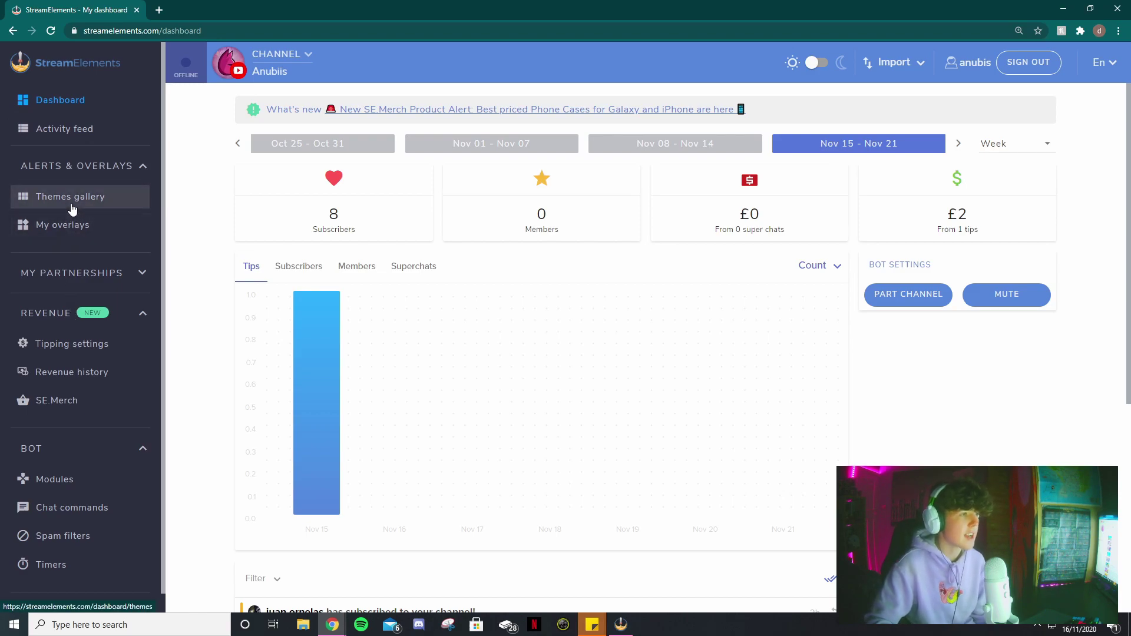
- Preview the New Chapter Static Super Theme in the Themes gallery, then close the preview
click(71, 203)
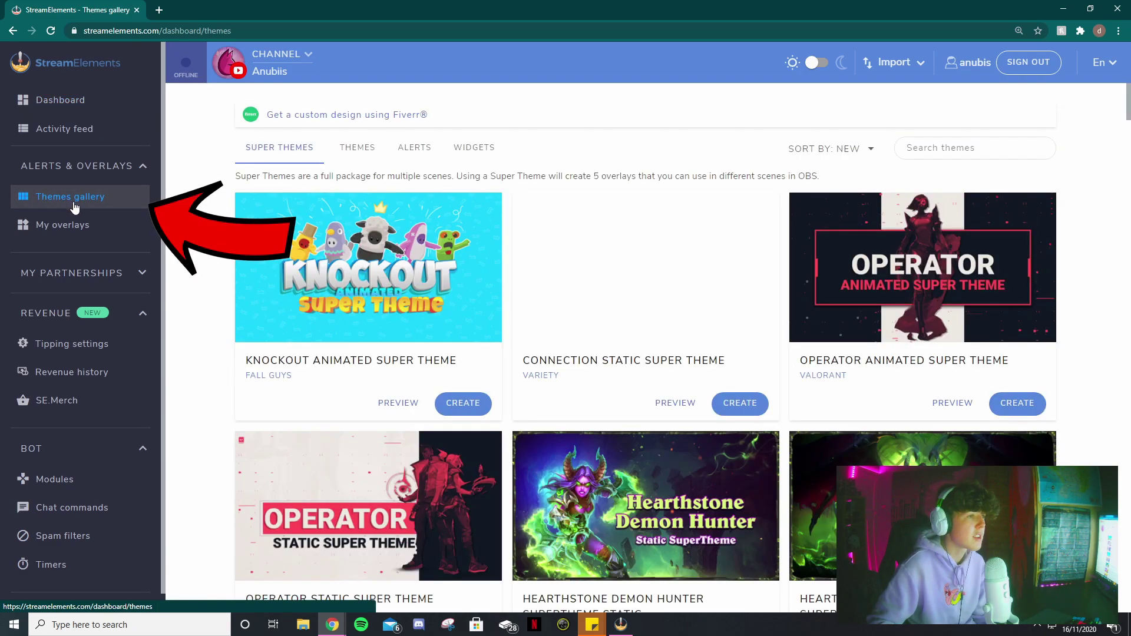
scroll(613, 323, down, 3)
scroll(584, 317, down, 8)
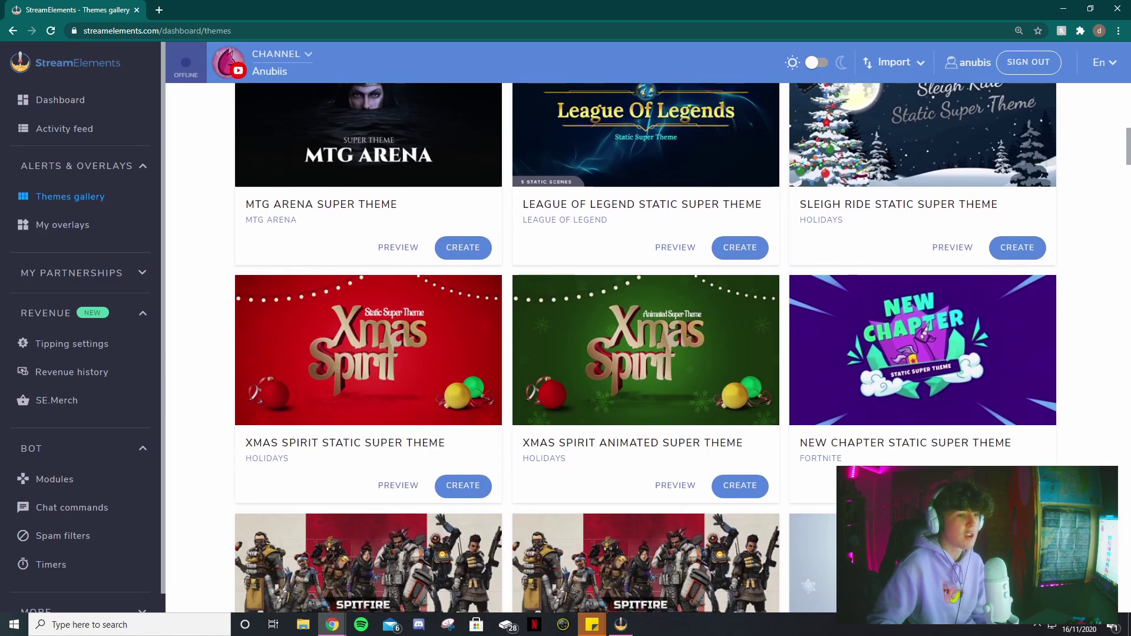
click(952, 485)
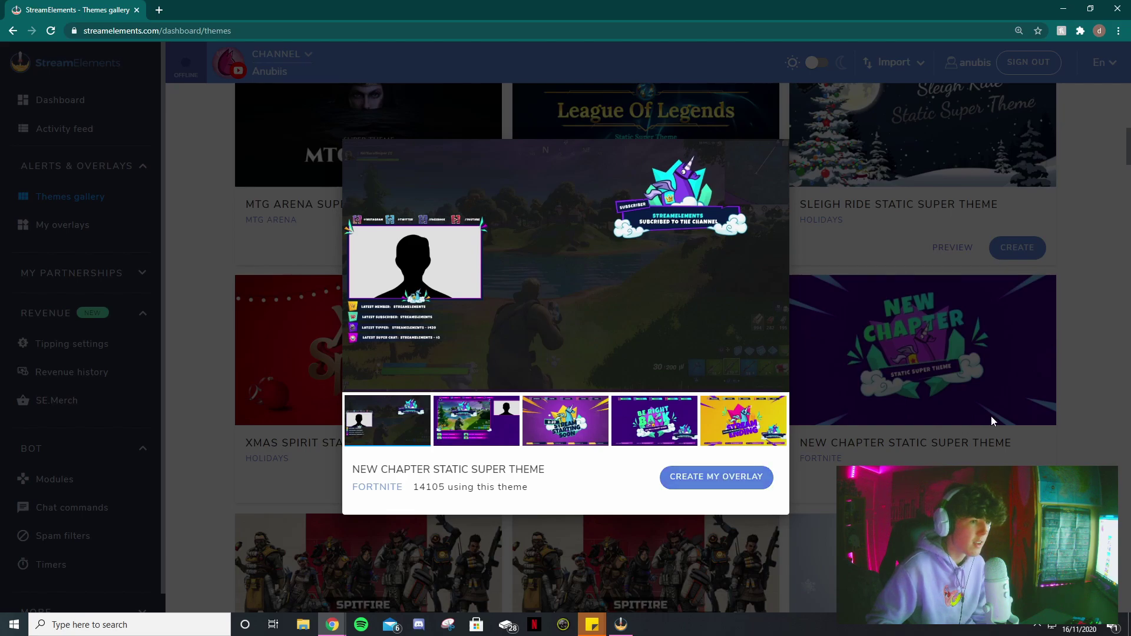
click(930, 426)
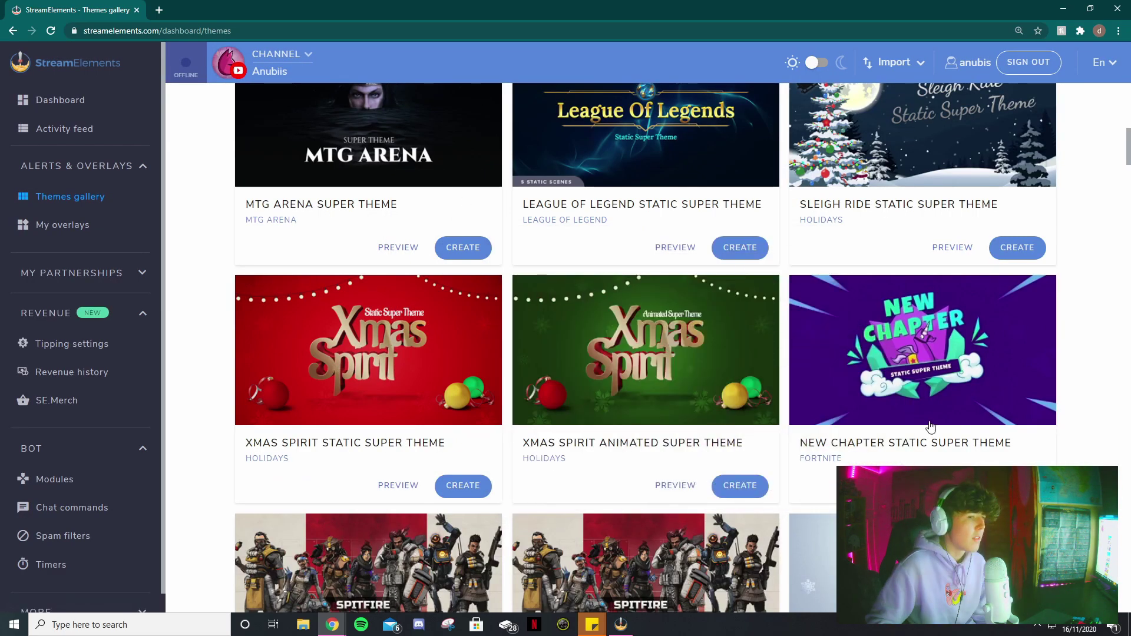
- Copy the FORTNITE NEW CHAPTER IN GAME overlay URL from My overlays and switch to OBS
click(58, 231)
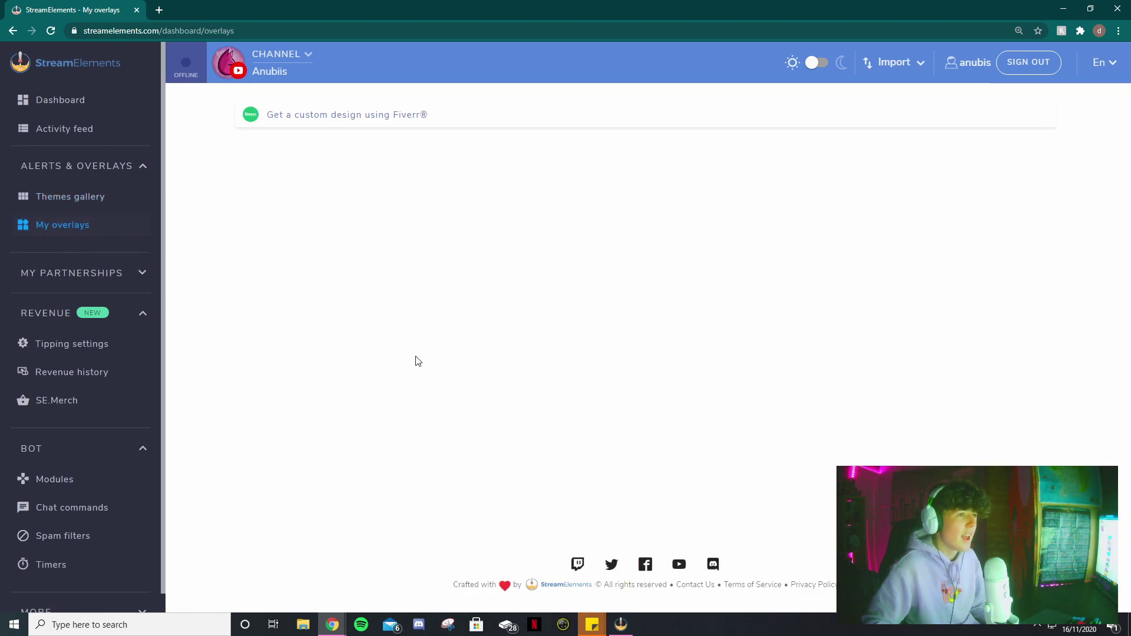
scroll(419, 355, down, 15)
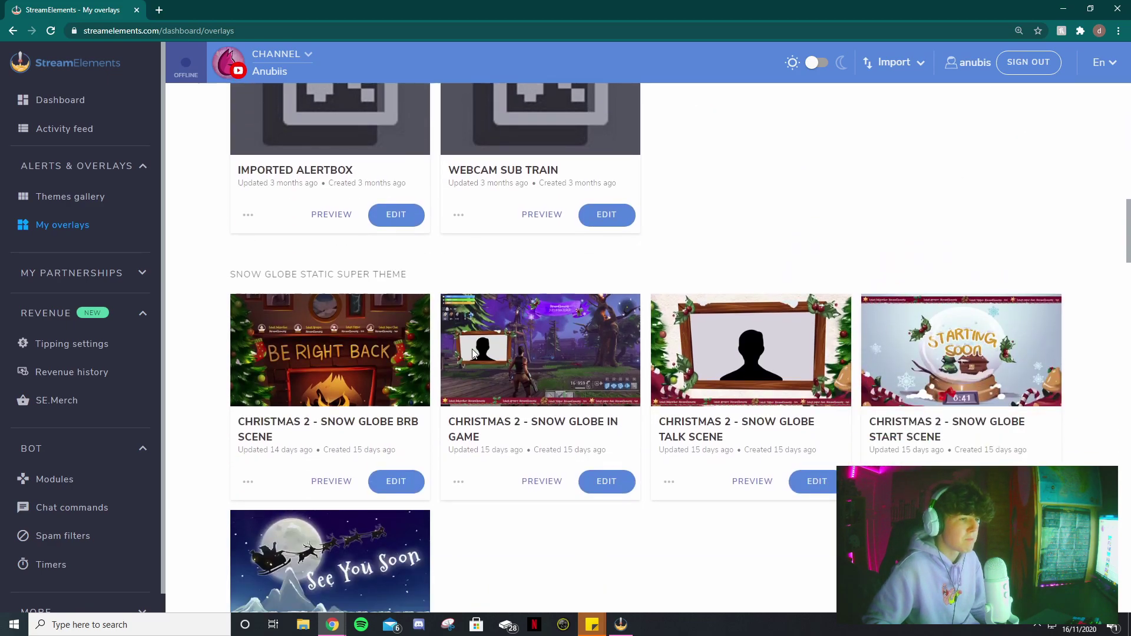
scroll(475, 353, down, 20)
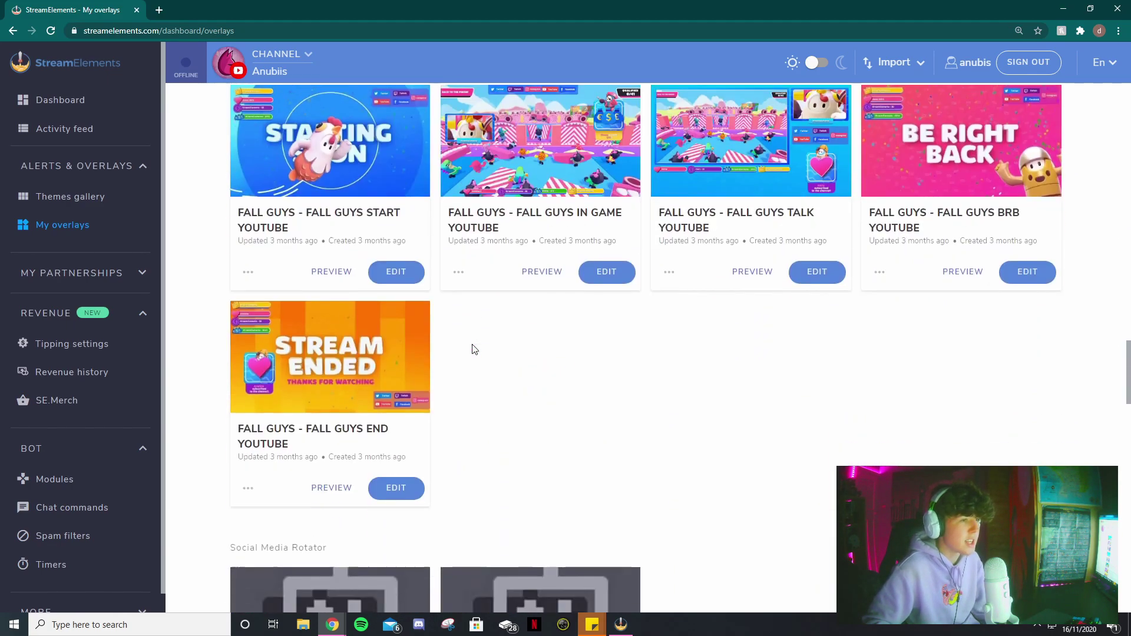
scroll(477, 347, down, 20)
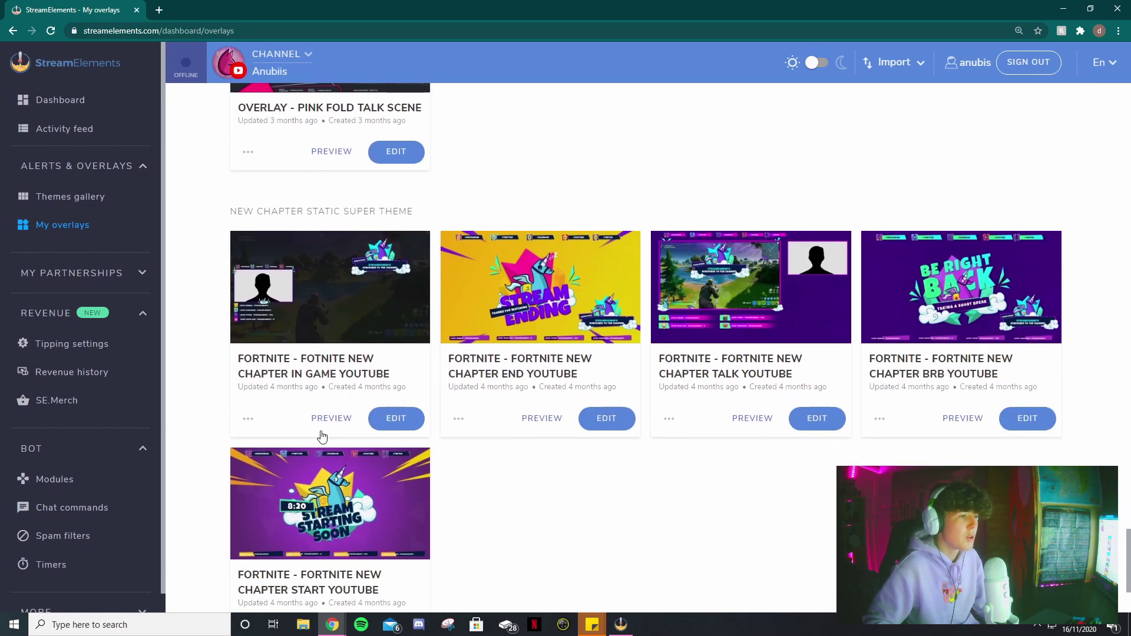
click(248, 420)
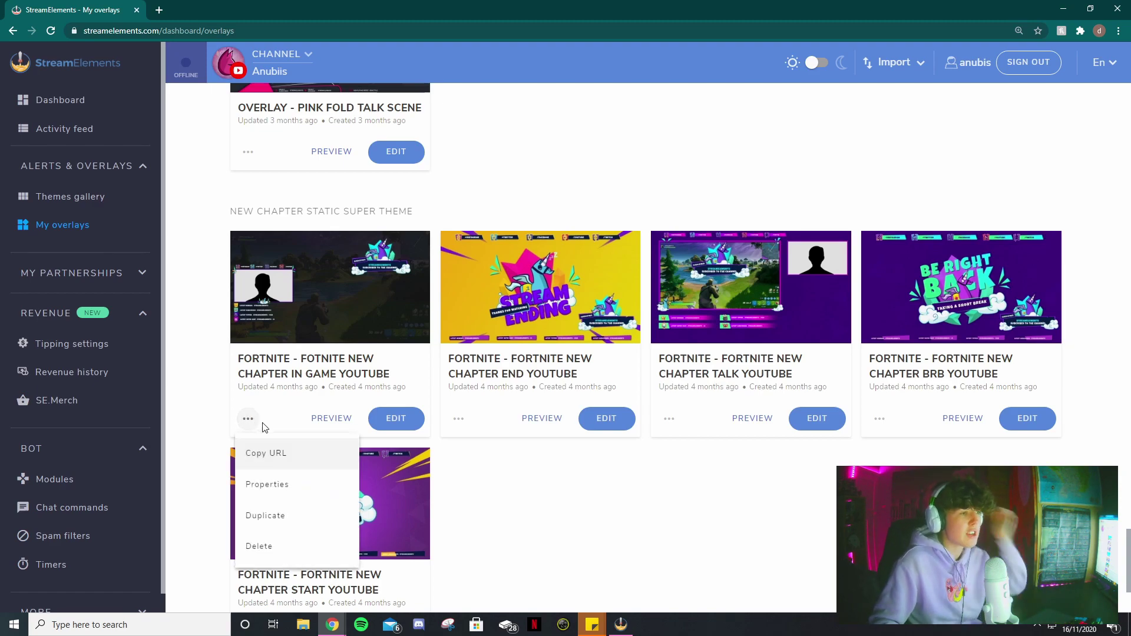
click(292, 463)
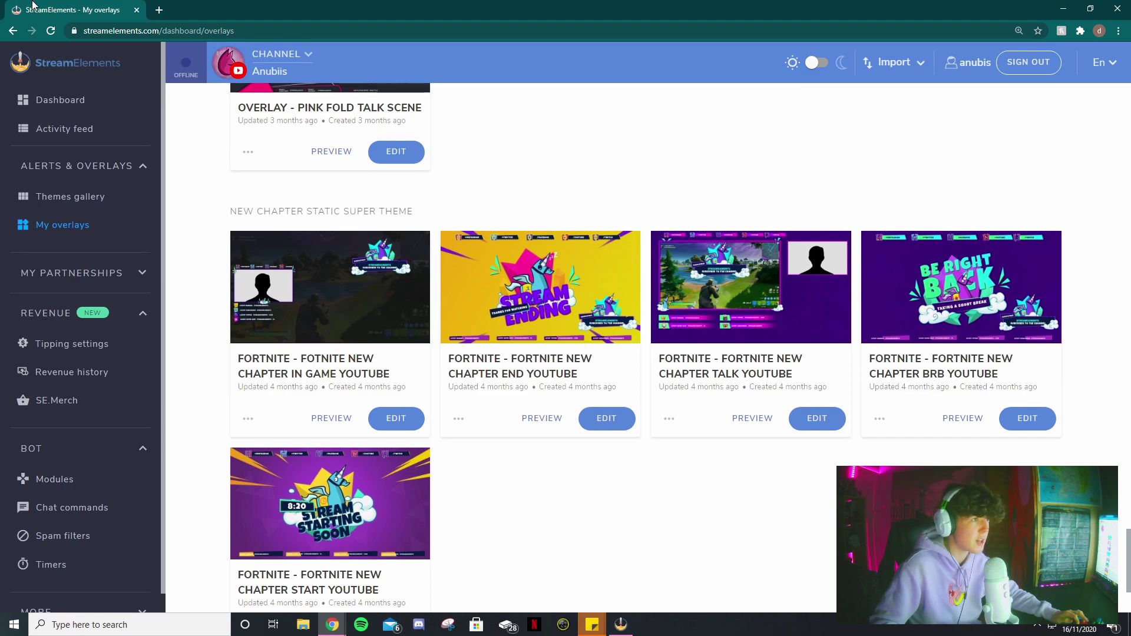
key(super+d)
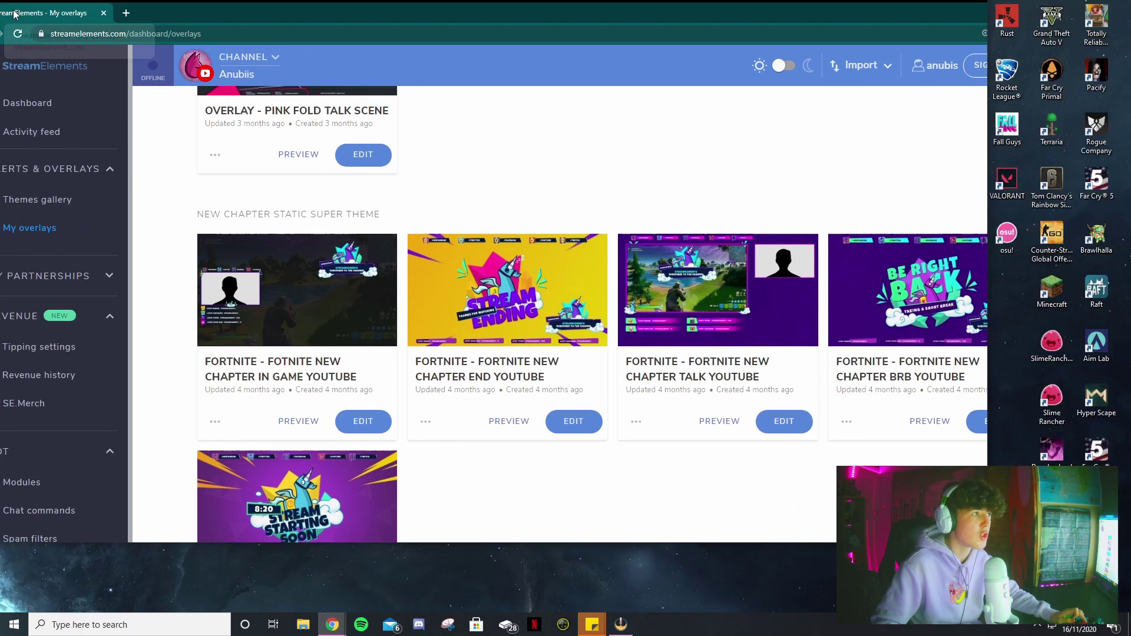
key(alt+Tab)
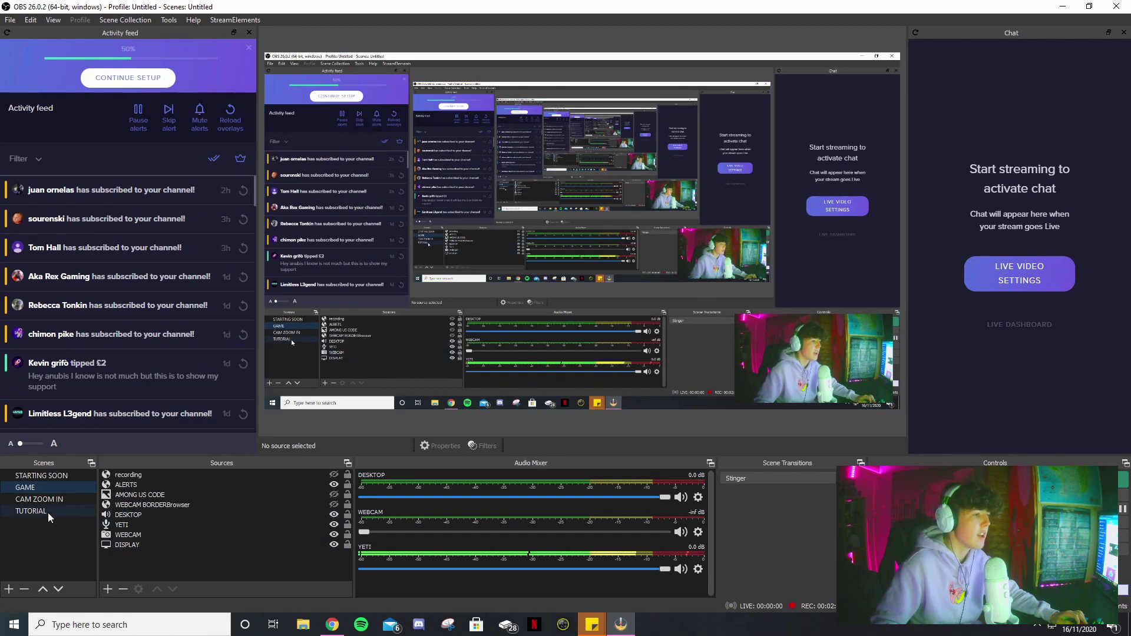
- In TUTORIAL, enlarge the webcam and add a FORTNITE browser source with the copied overlay URL
click(47, 512)
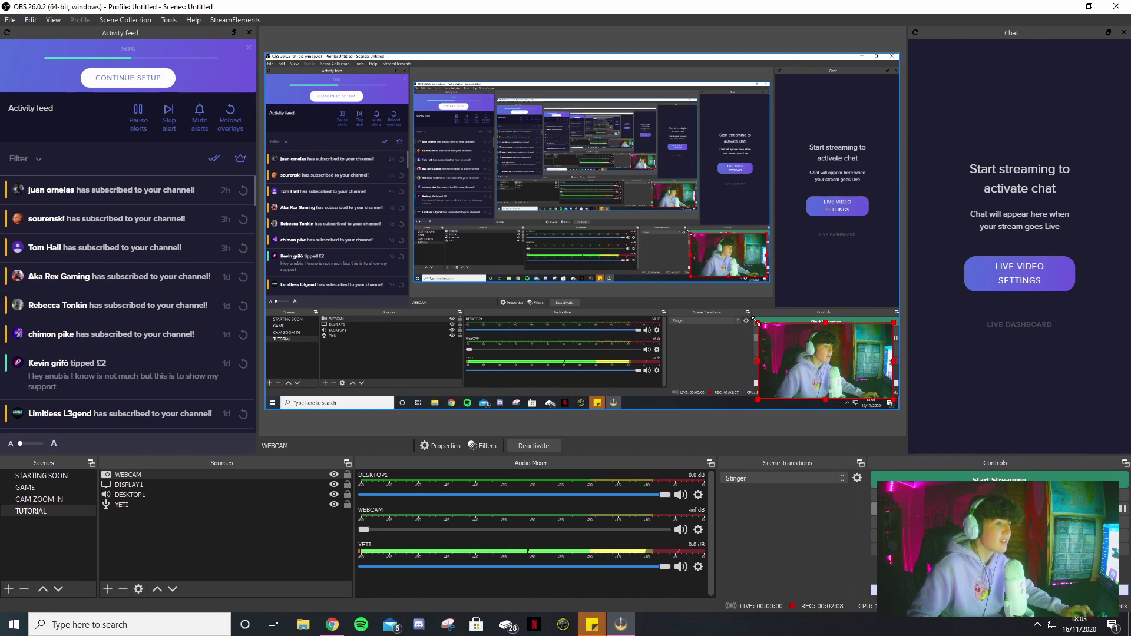
drag(757, 322, 734, 313)
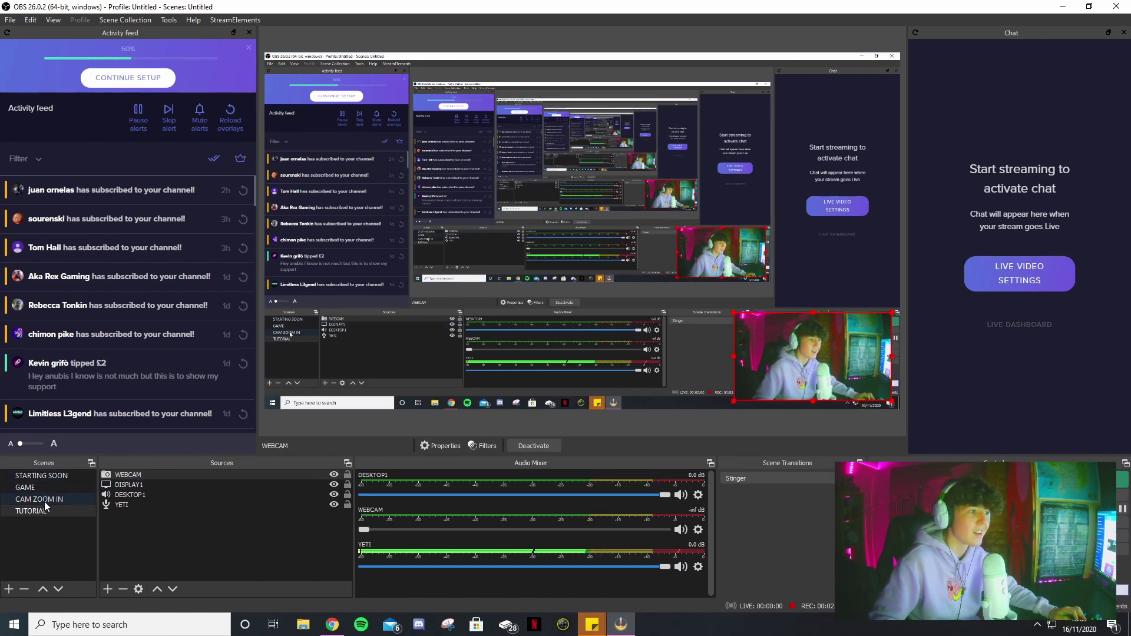
click(108, 590)
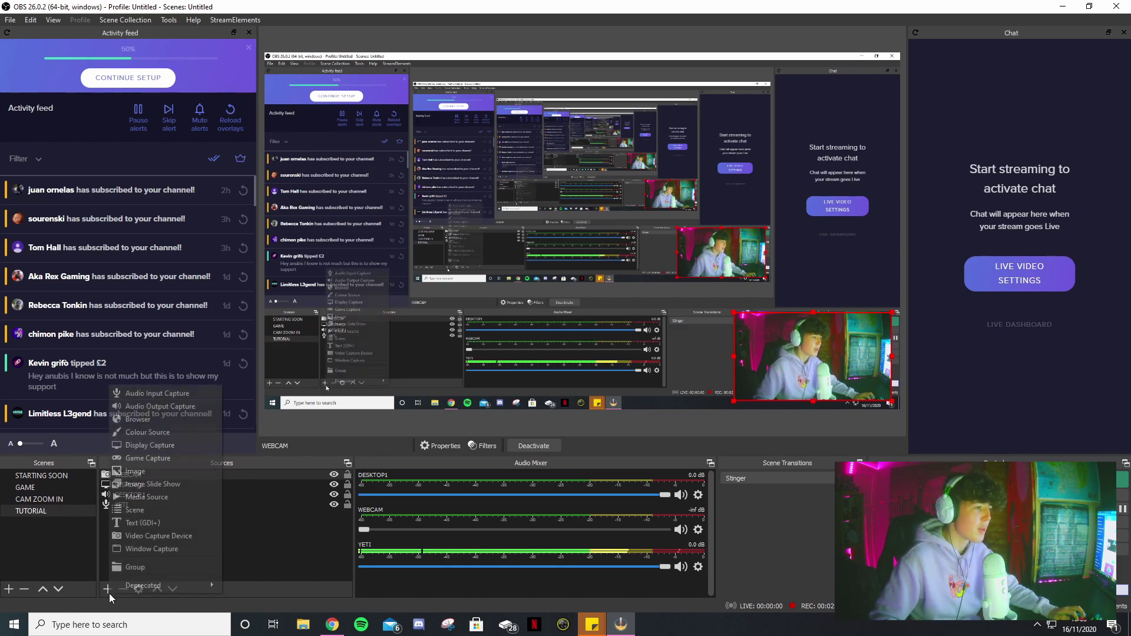
click(157, 420)
text(FORTNITE)
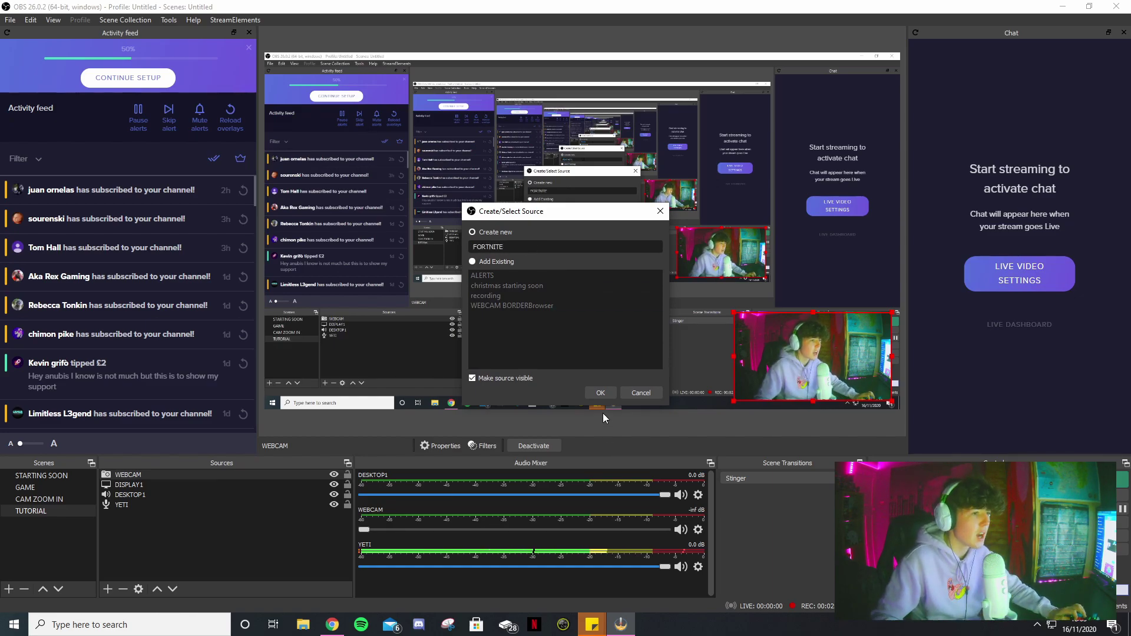
click(600, 393)
drag(532, 361, 408, 361)
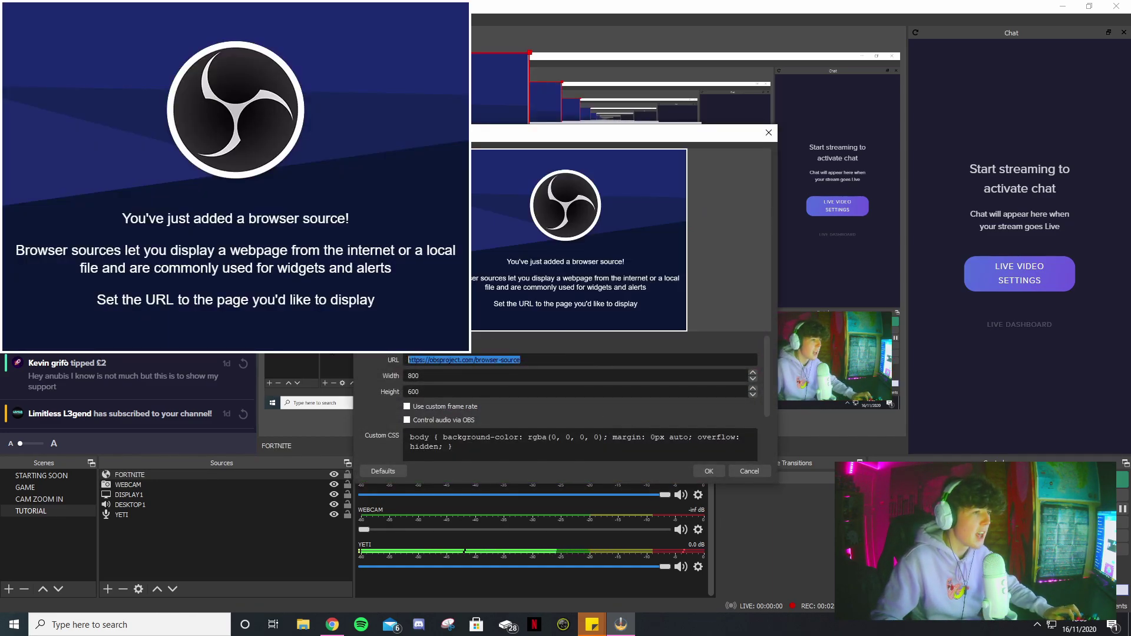
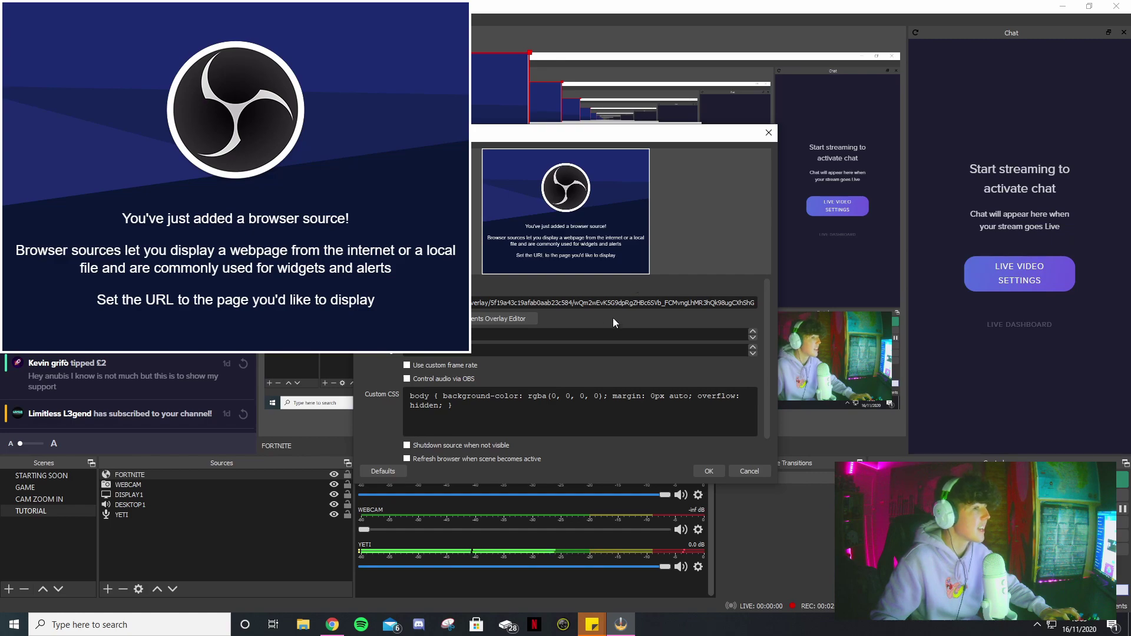
click(707, 473)
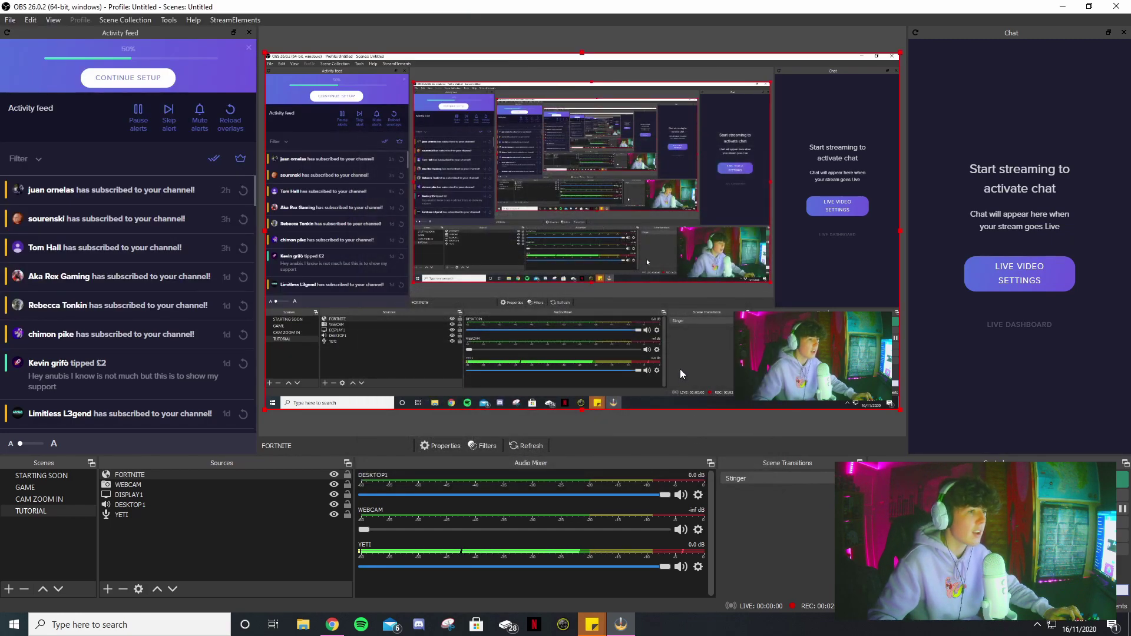
- Fit the WEBCAM source into the overlay's webcam frame, then un-maximize OBS and drag it aside
click(381, 230)
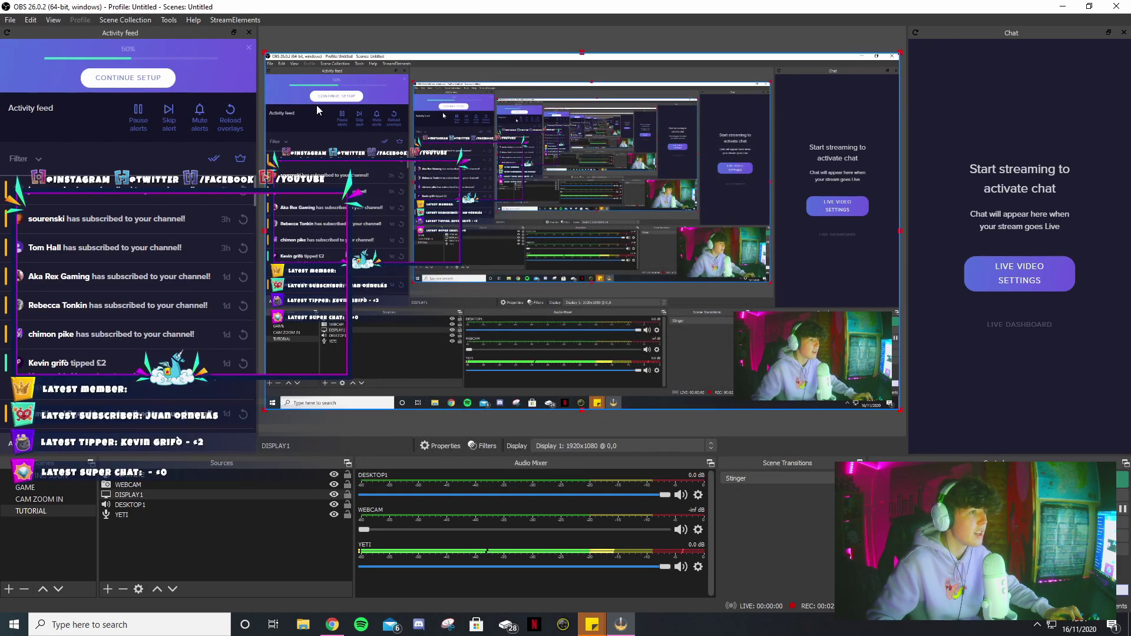
drag(791, 336, 376, 216)
drag(435, 254, 455, 263)
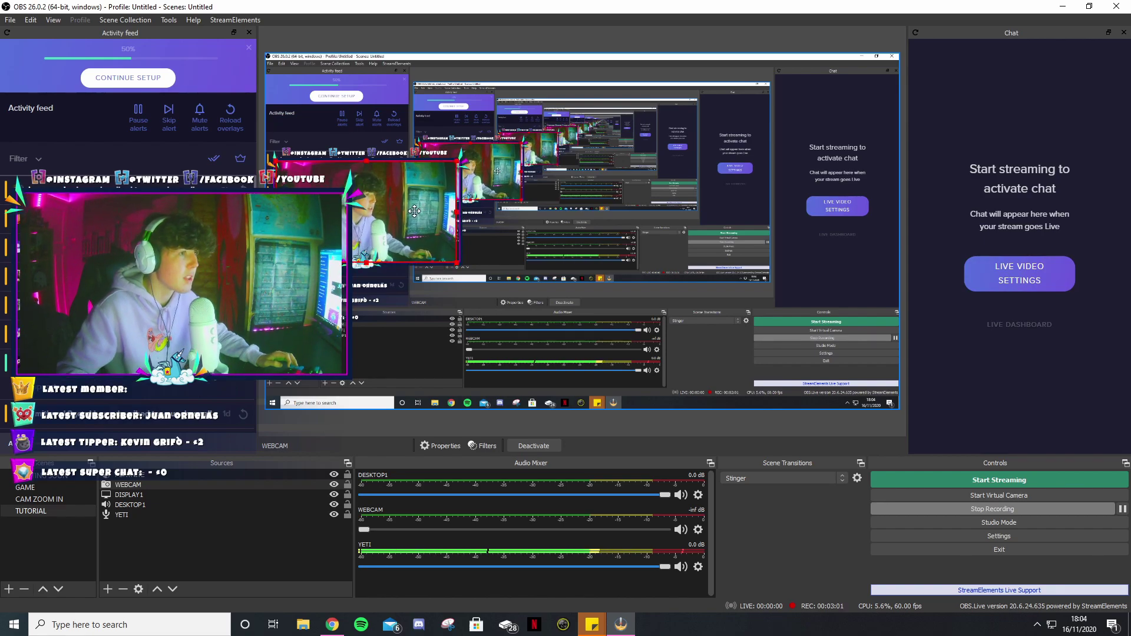
click(493, 90)
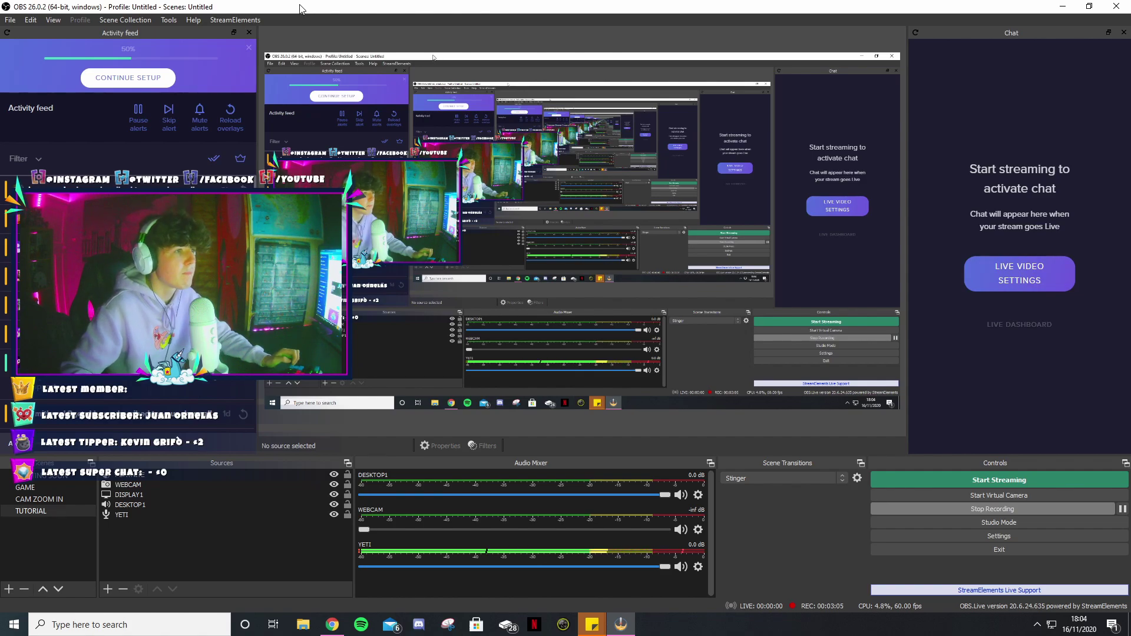
double_click(355, 6)
drag(345, 9, 1130, 12)
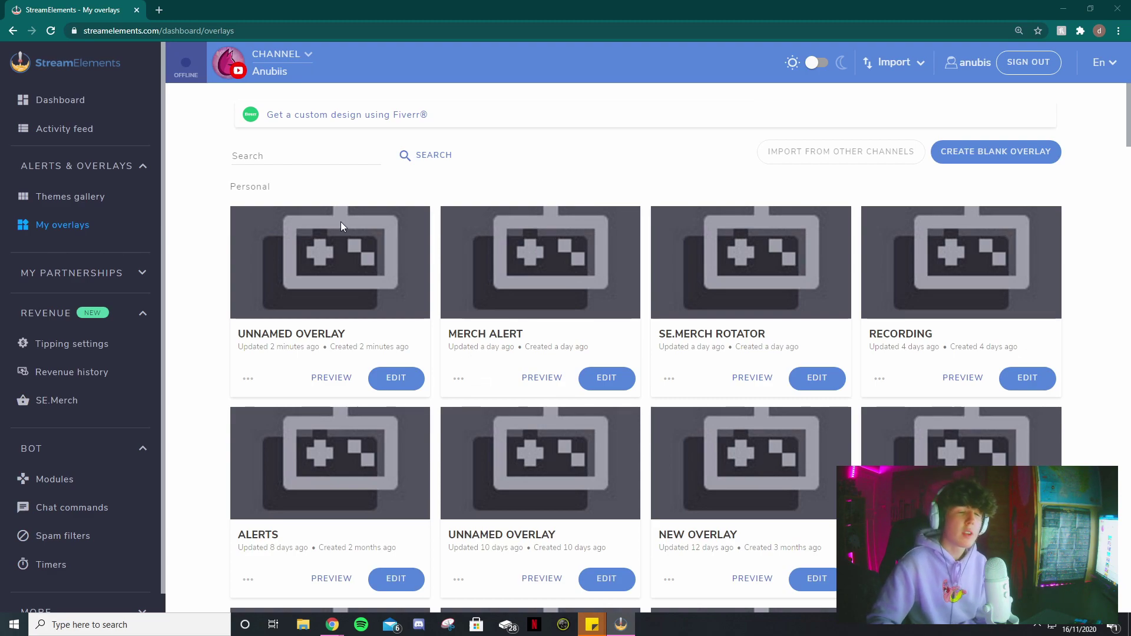
- Scroll My overlays down to the Llama Super Theme's FORTNITE IN GAME THEME STATIC card
scroll(340, 224, down, 10)
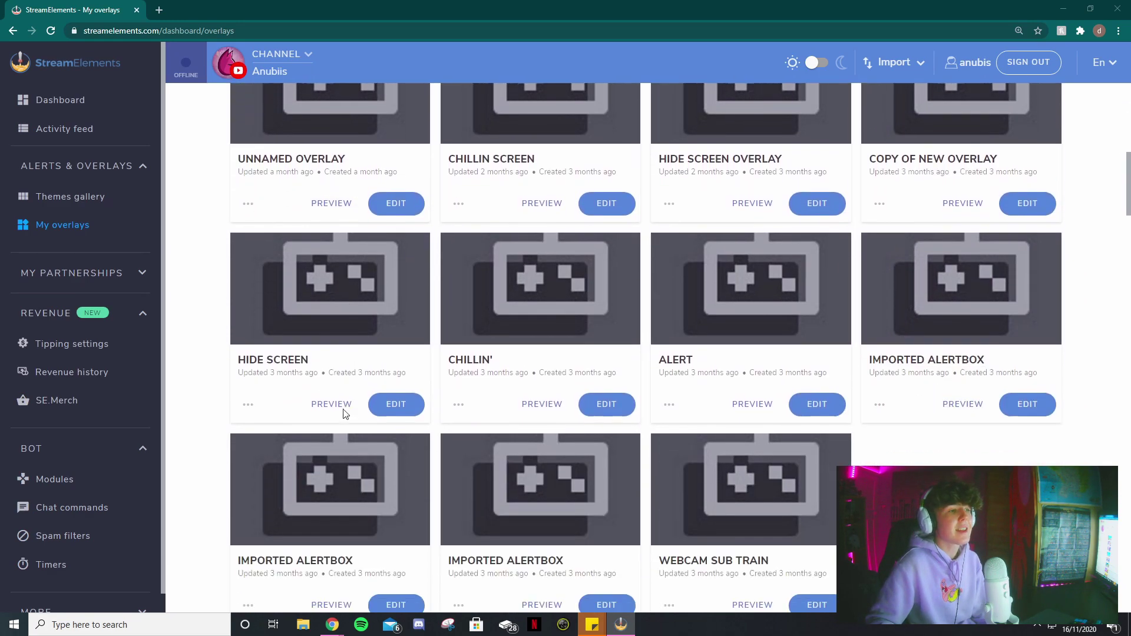
scroll(342, 377, down, 6)
scroll(350, 344, up, 5)
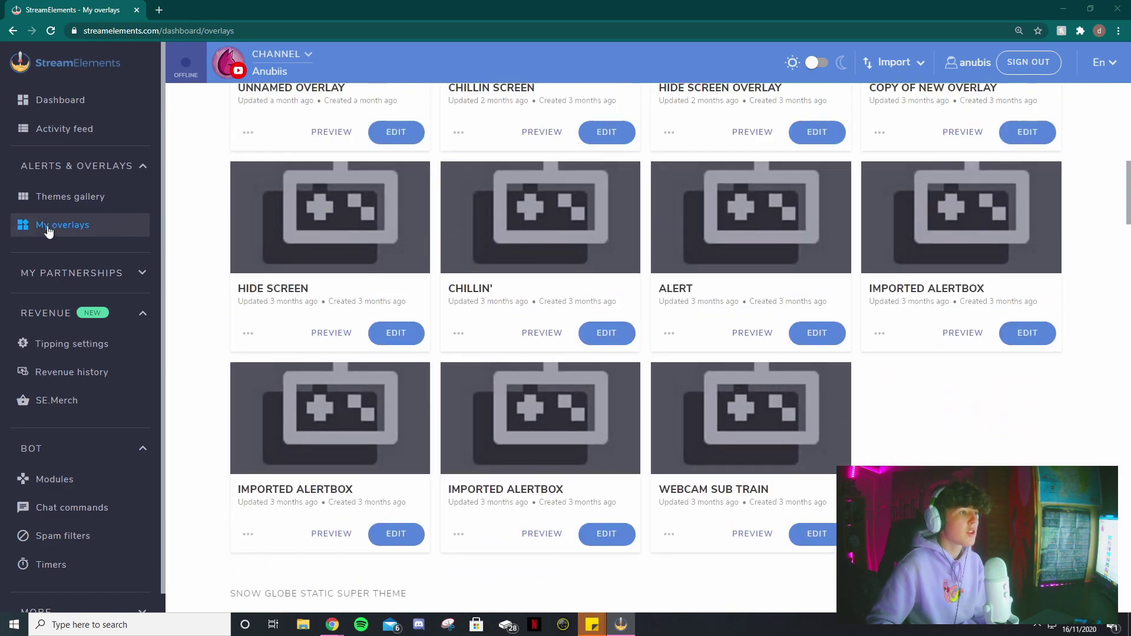
scroll(369, 305, down, 15)
scroll(369, 306, down, 12)
scroll(365, 318, down, 8)
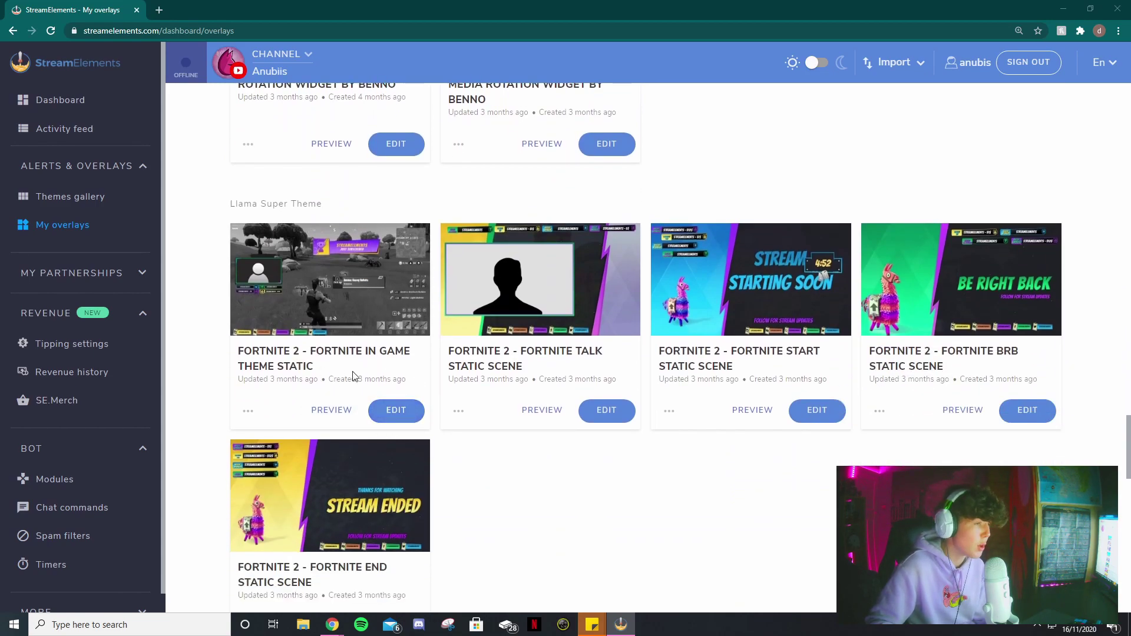
- Open the Fortnite New Chapter in-game overlay in the editor
click(391, 416)
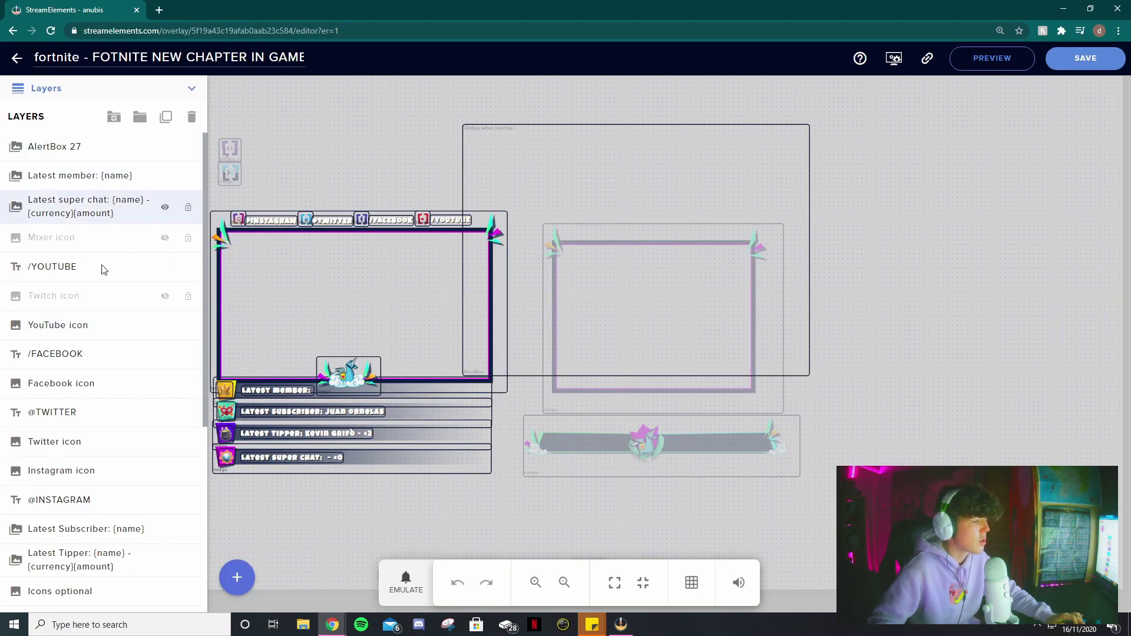
scroll(104, 388, down, 5)
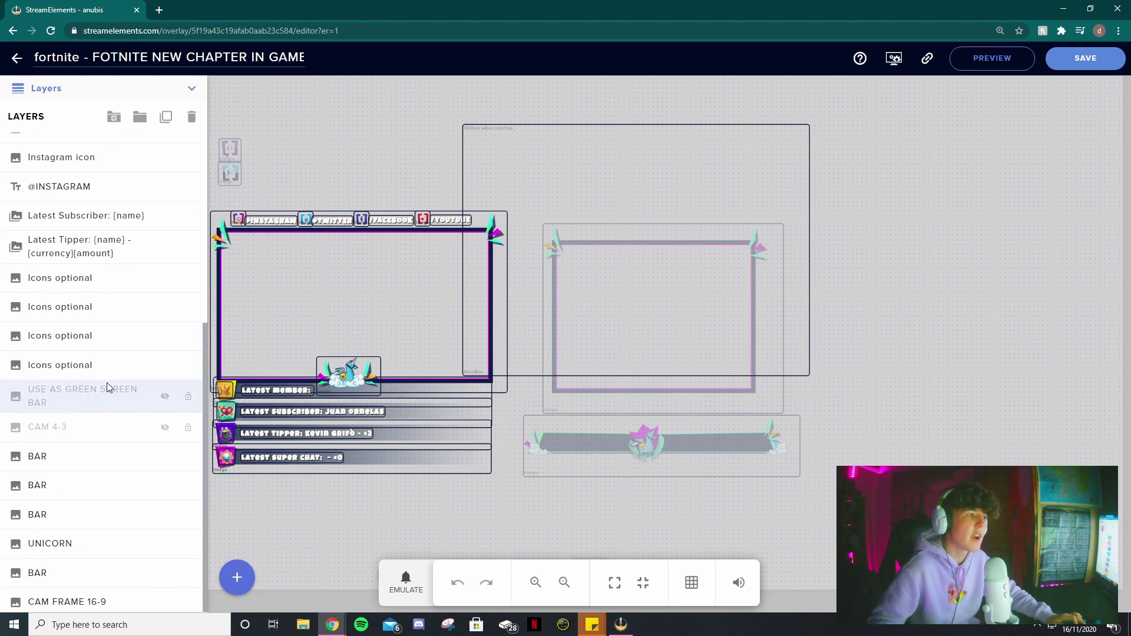
scroll(107, 383, up, 5)
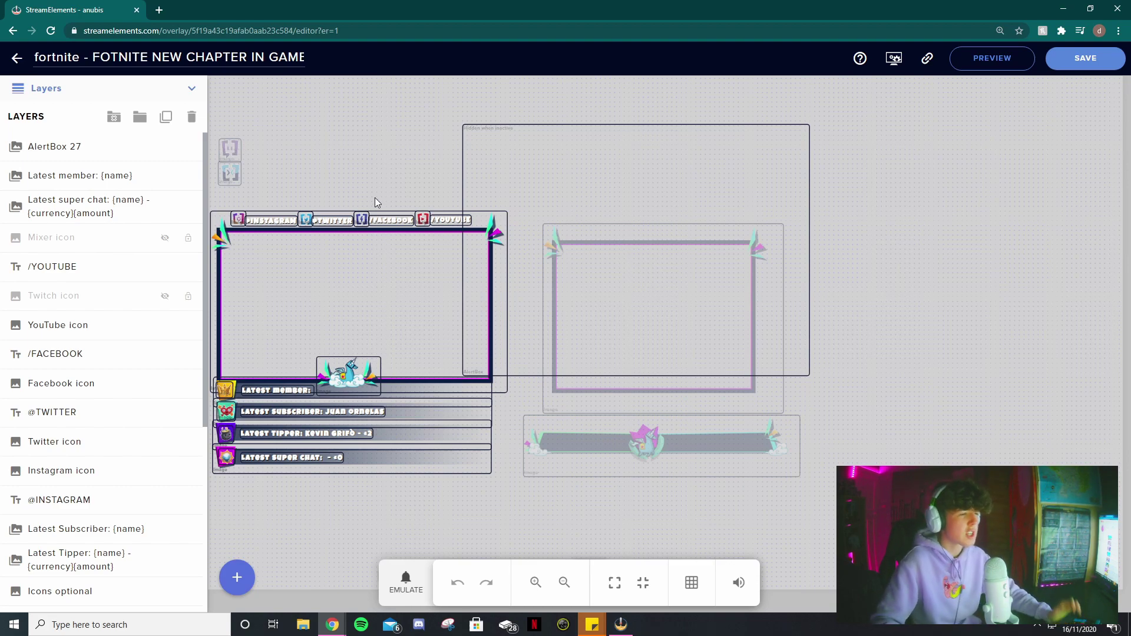
- Delete the Twitch icon, Mixer icon and unicorn image, leaving the webcam frame in place
click(231, 149)
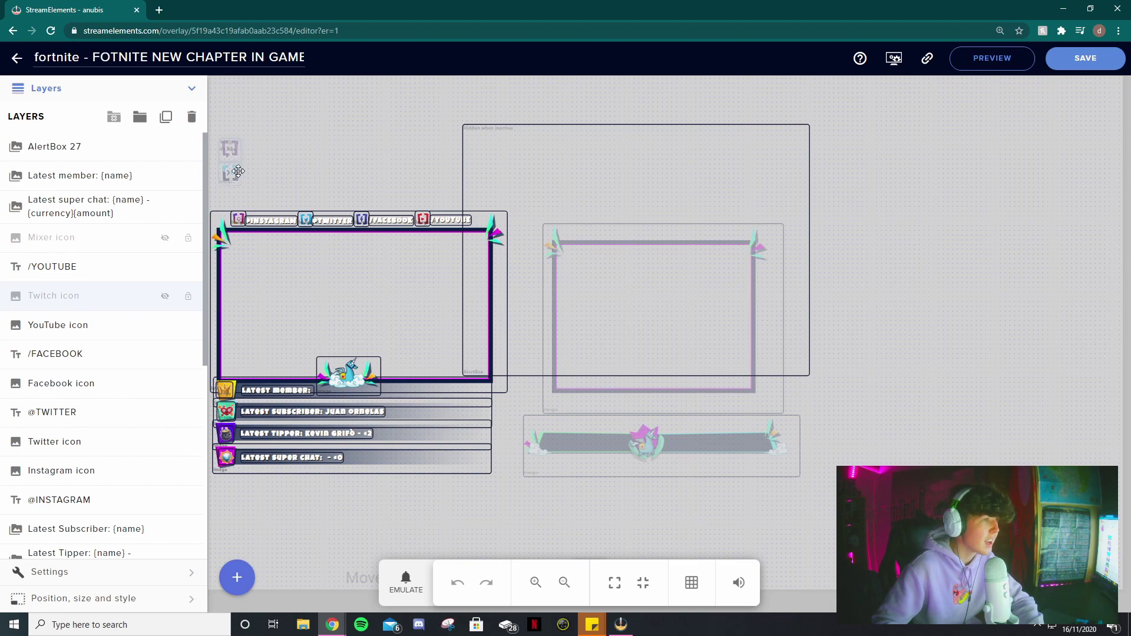
key(Delete)
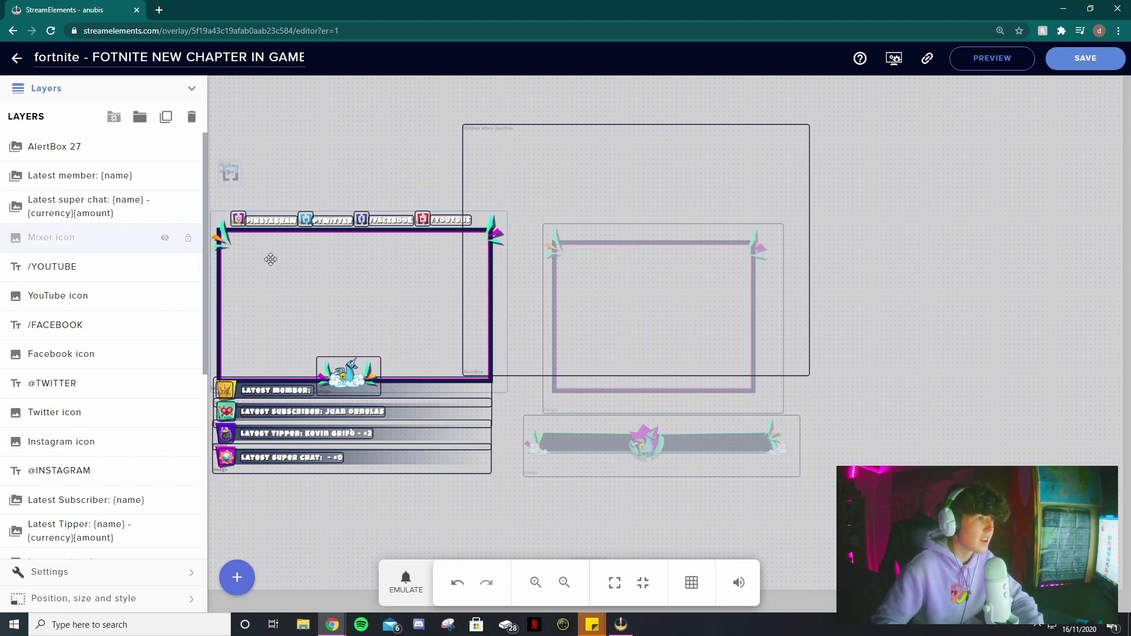
key(Delete)
drag(349, 377, 326, 327)
key(Delete)
drag(376, 257, 339, 238)
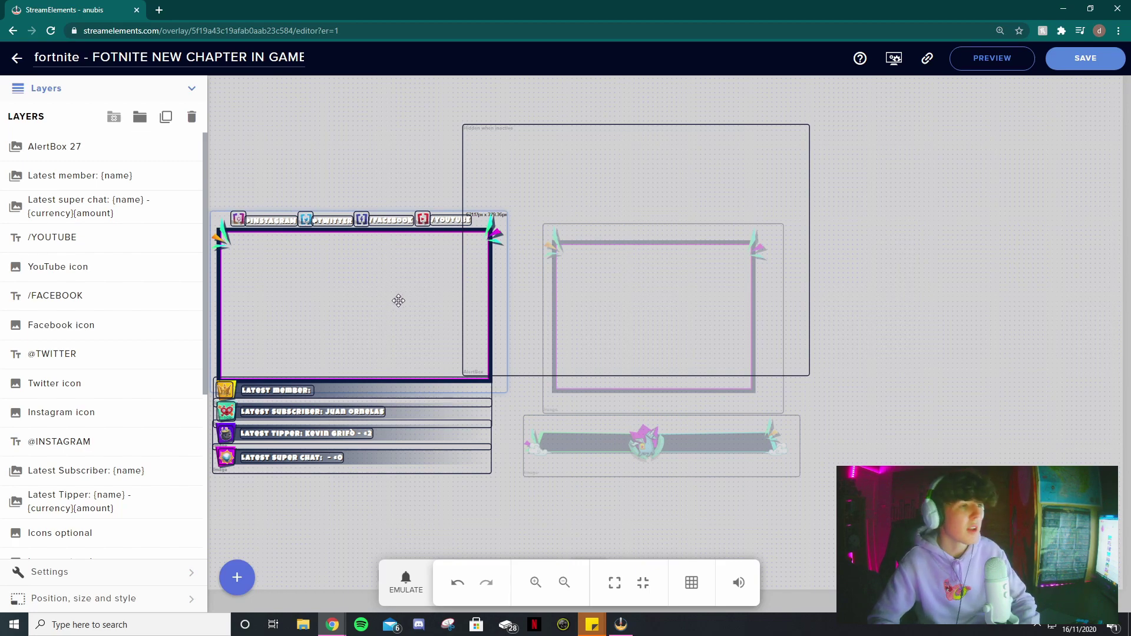
click(384, 183)
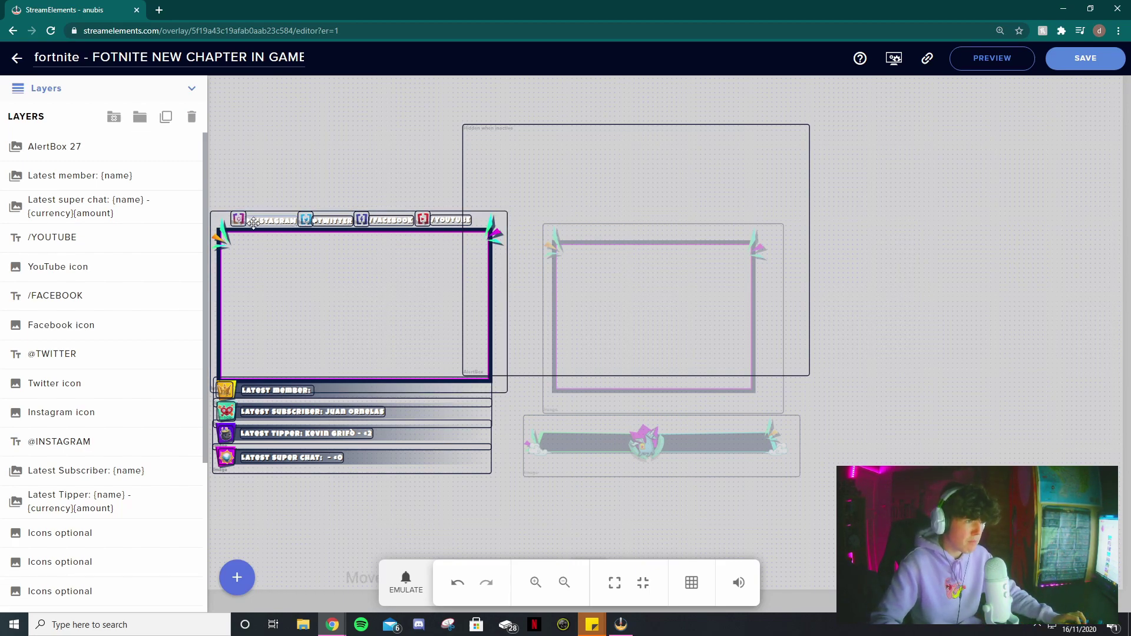
click(535, 586)
click(534, 586)
click(534, 586)
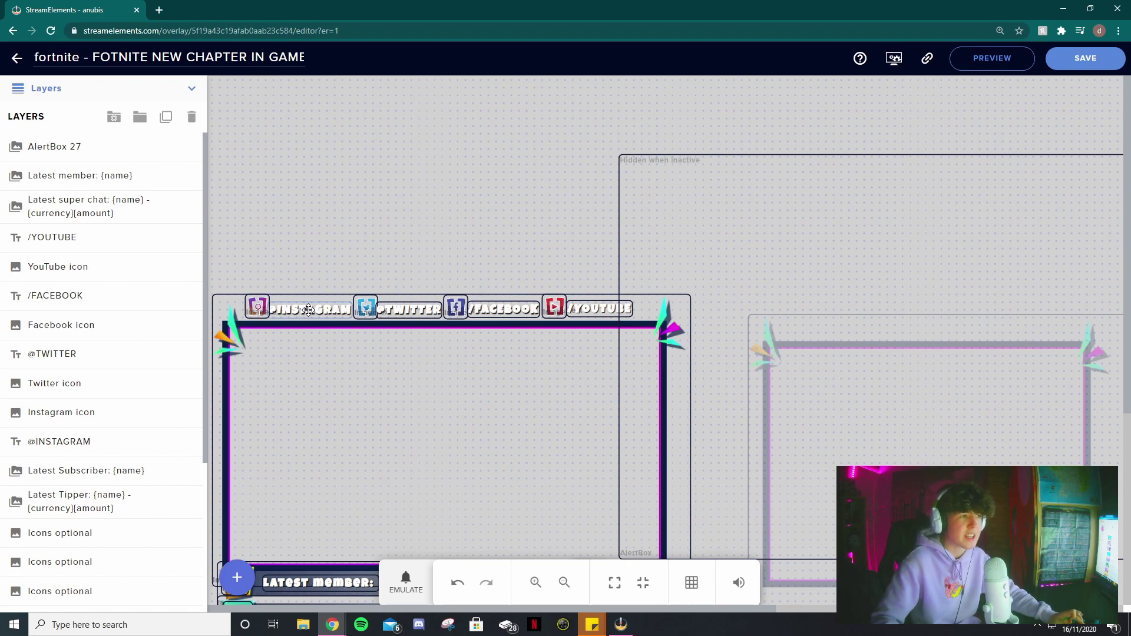
click(309, 310)
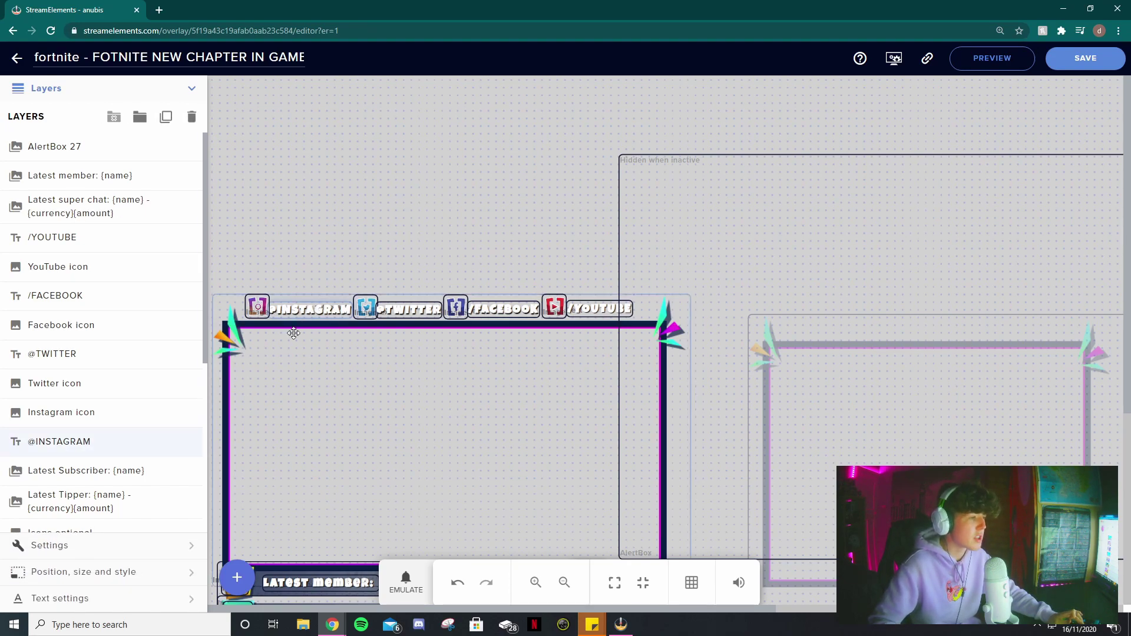
click(75, 550)
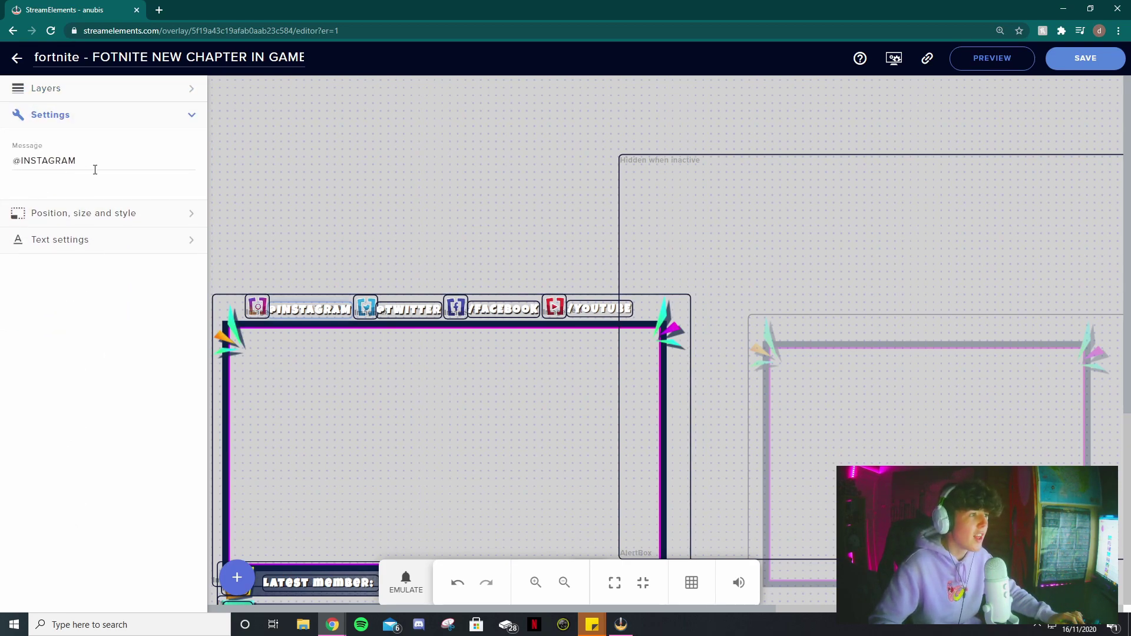
- Replace the label's message with REALLY GOOD and nudge it slightly upward
click(146, 163)
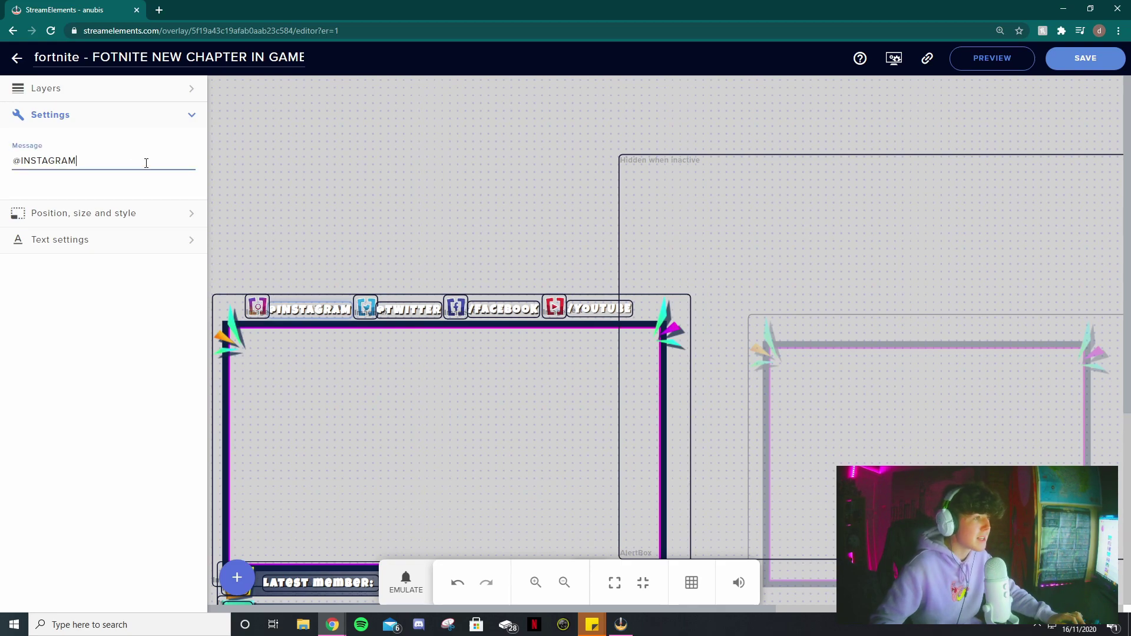
key(BackSpace)
key(BackSpace)
key(BackSpace)
key(BackSpace)
key(BackSpace)
key(BackSpace)
key(BackSpace)
key(BackSpace)
key(BackSpace)
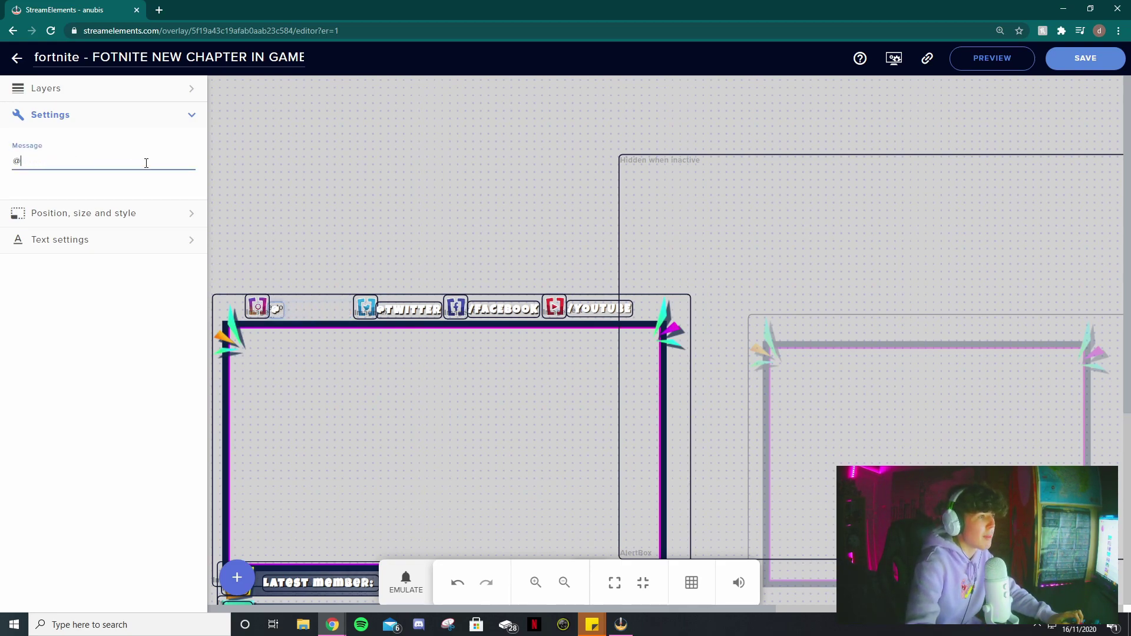
text(ANUBIIS)
key(BackSpace)
key(BackSpace)
key(BackSpace)
key(BackSpace)
key(BackSpace)
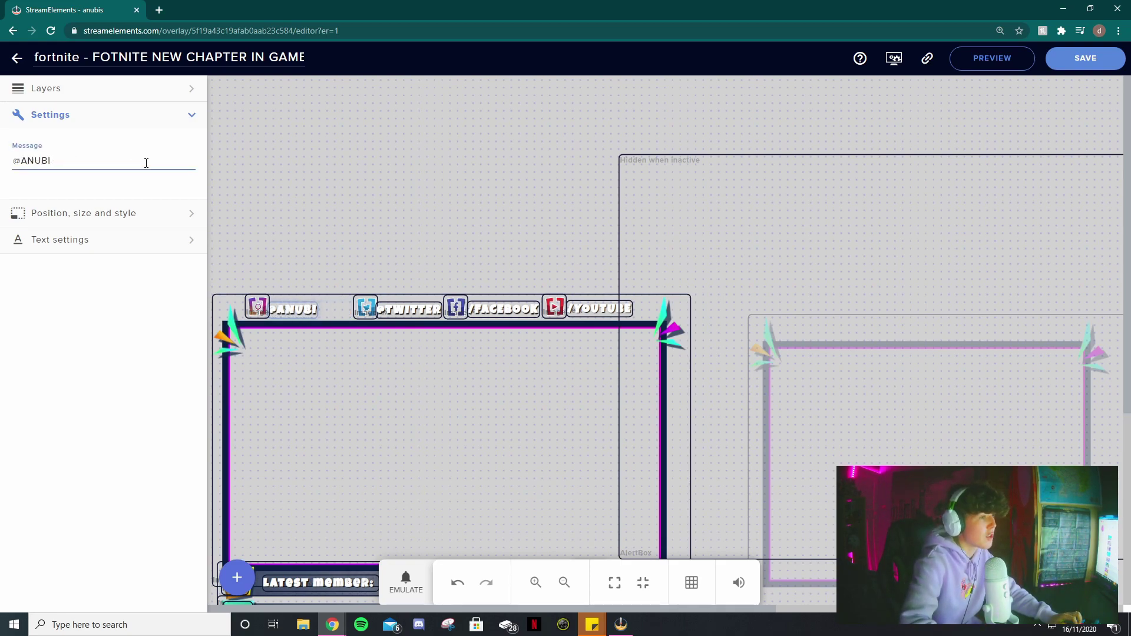
text(COO)
key(BackSpace)
key(BackSpace)
key(BackSpace)
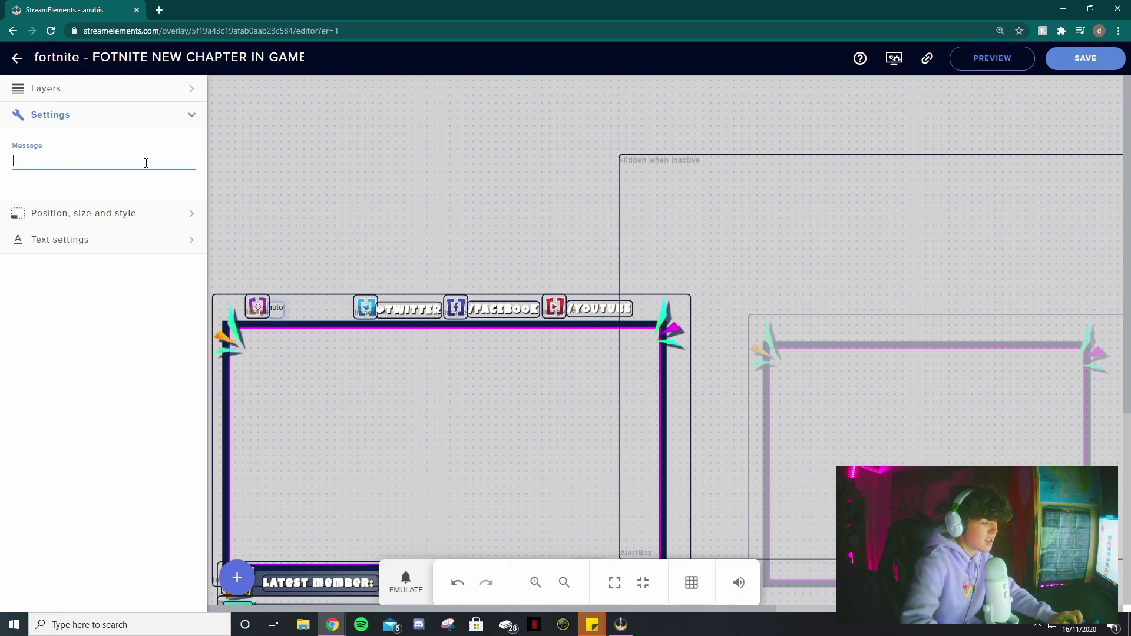
text(REALLY GOOD)
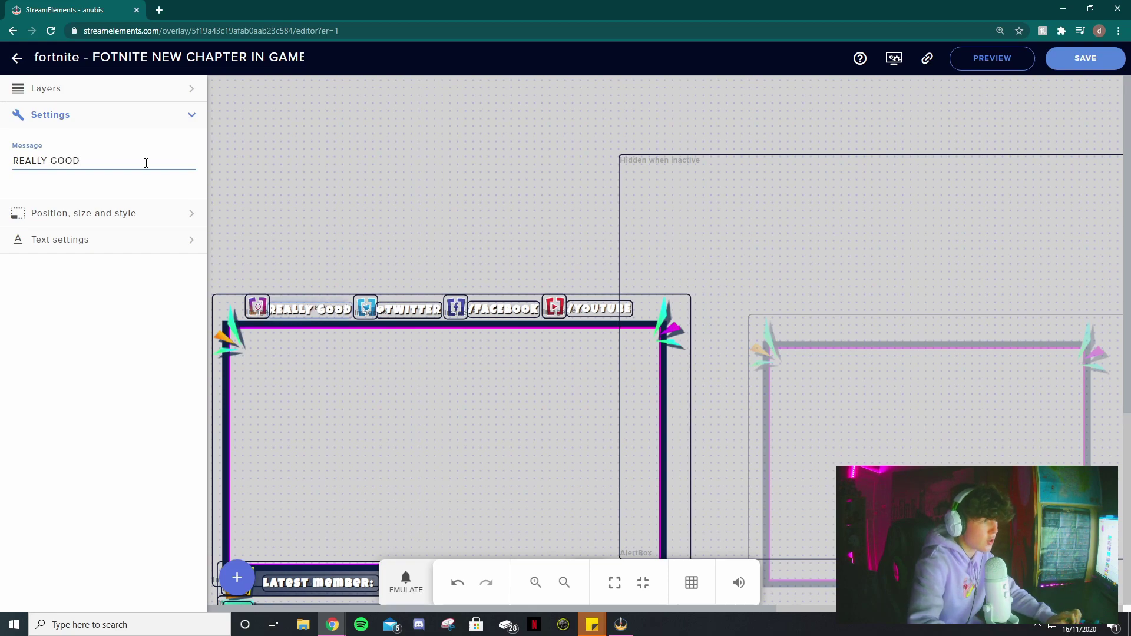
drag(299, 314, 299, 306)
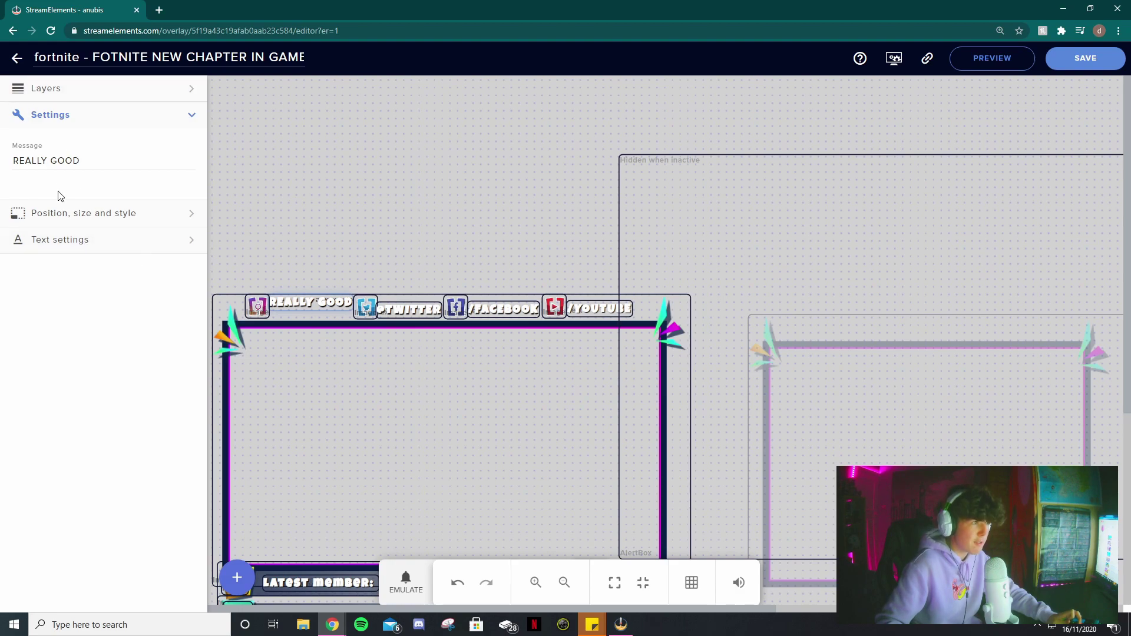
- Style the REALLY GOOD label in Helvetica Neue at size 40 with justified text
click(52, 243)
click(71, 252)
click(59, 315)
drag(91, 383, 91, 383)
scroll(71, 422, down, 2)
scroll(71, 423, down, 2)
click(172, 299)
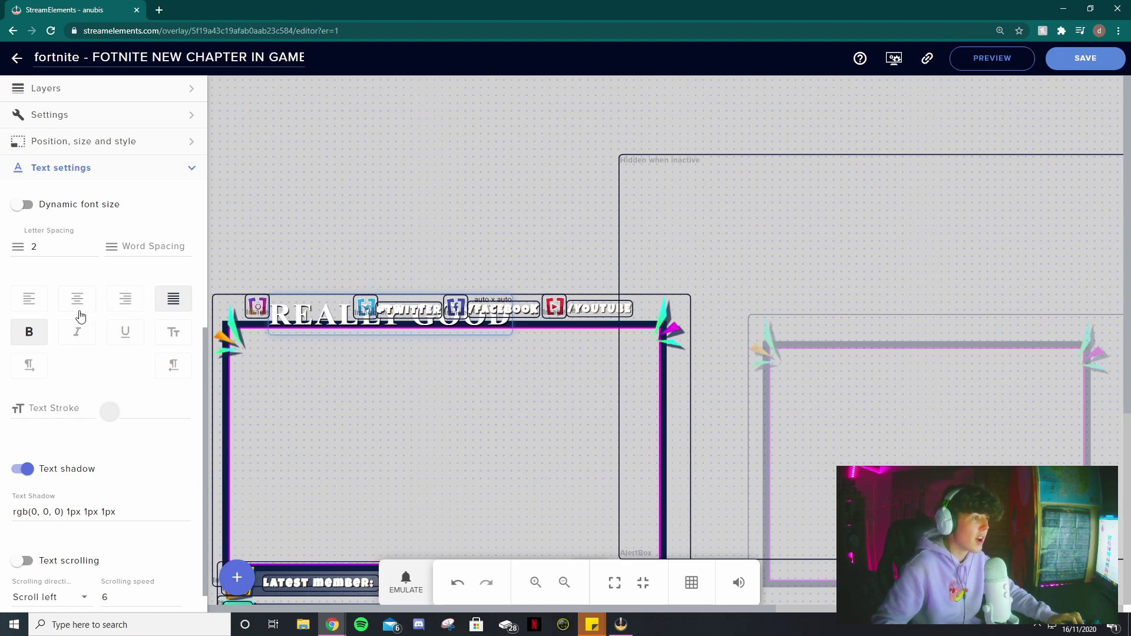
click(78, 333)
click(77, 333)
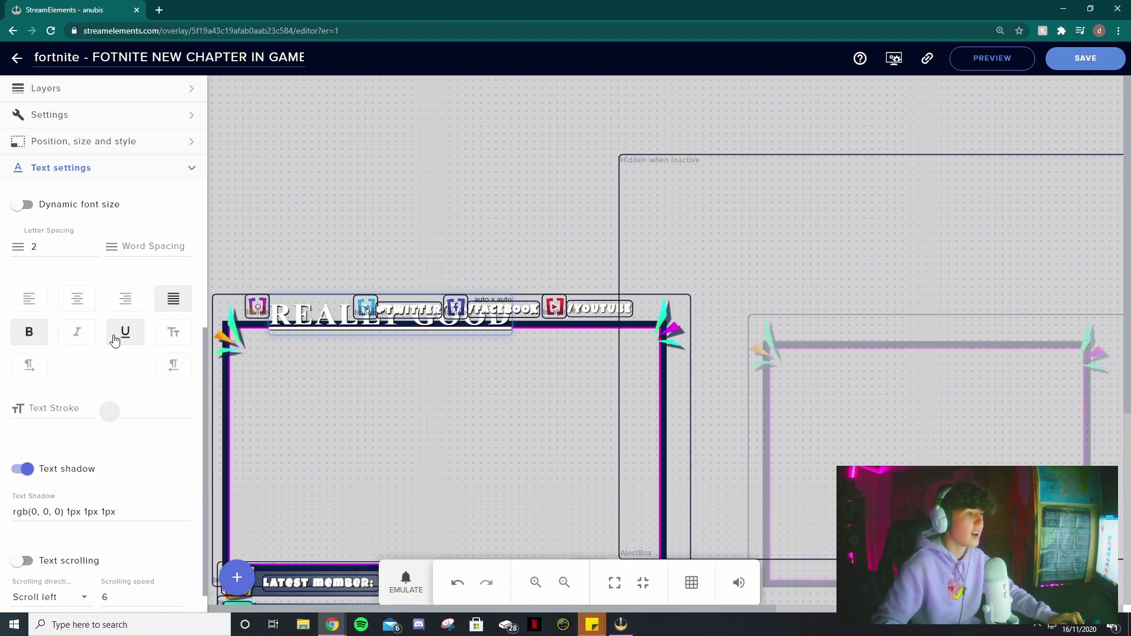
- Centre REALLY GOOD inside the webcam frame, turn off its text shadow, and zoom out
scroll(94, 361, down, 1)
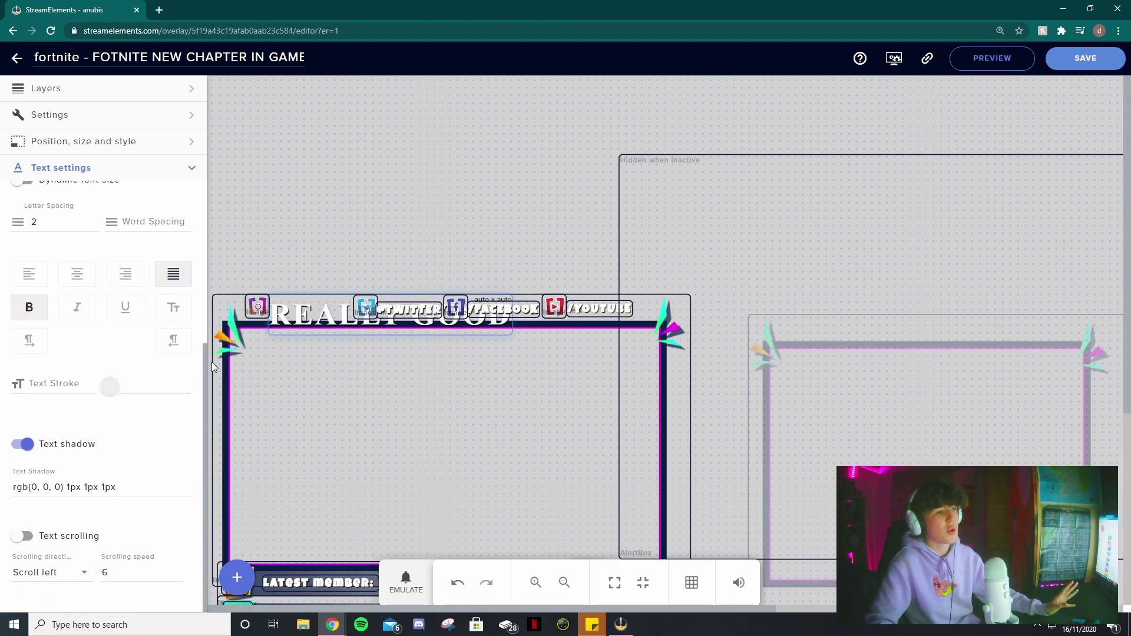
drag(299, 322, 316, 414)
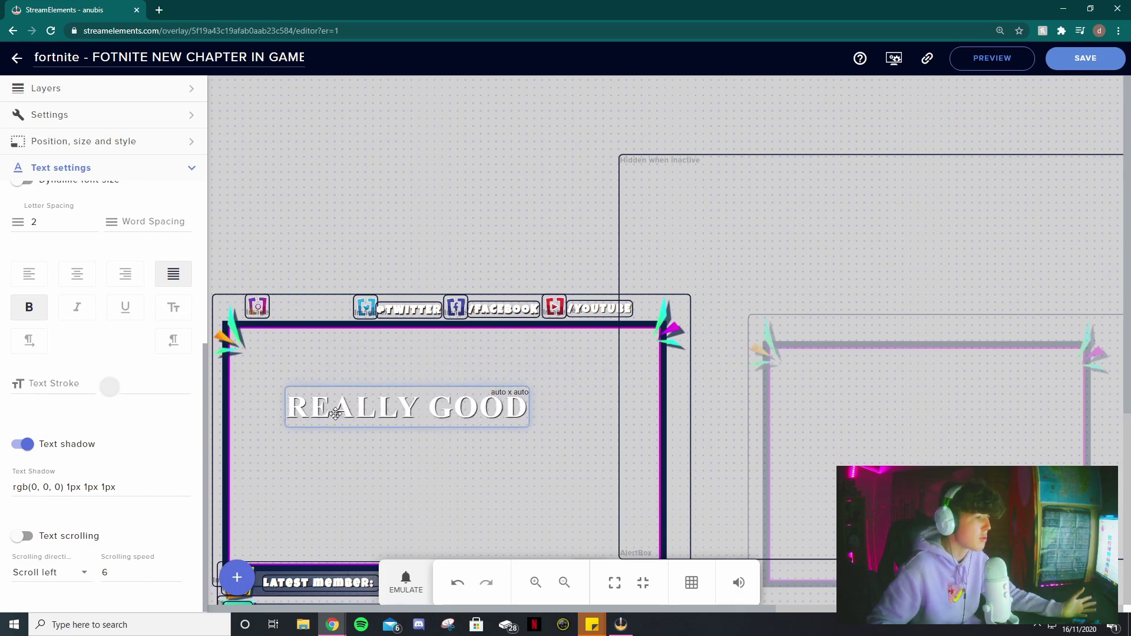
click(24, 445)
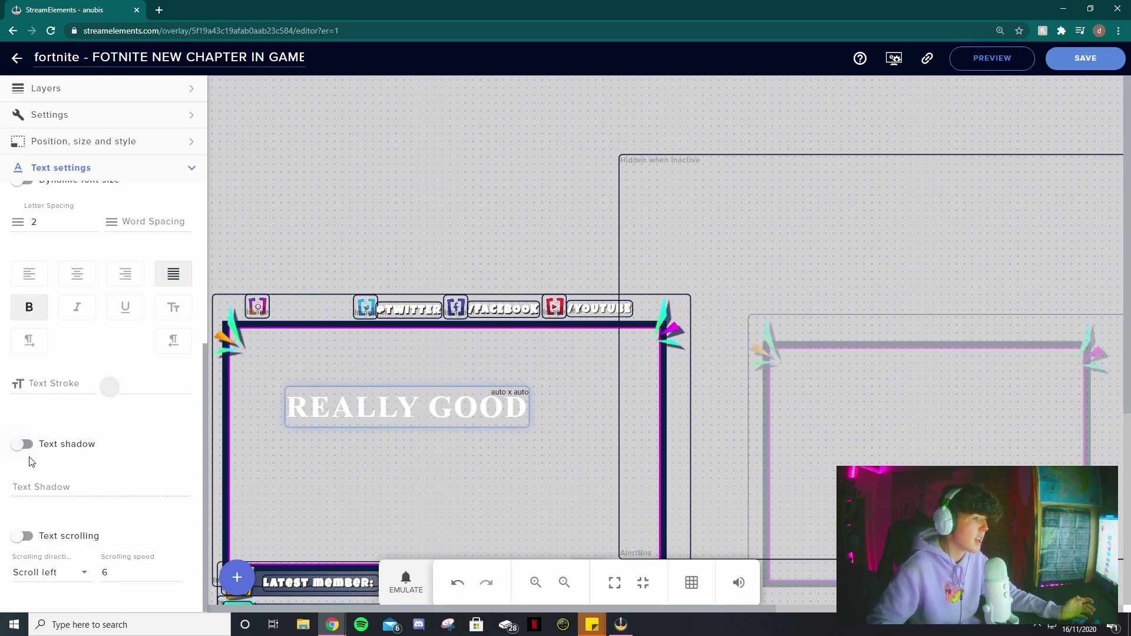
click(23, 444)
click(24, 444)
click(23, 444)
click(23, 444)
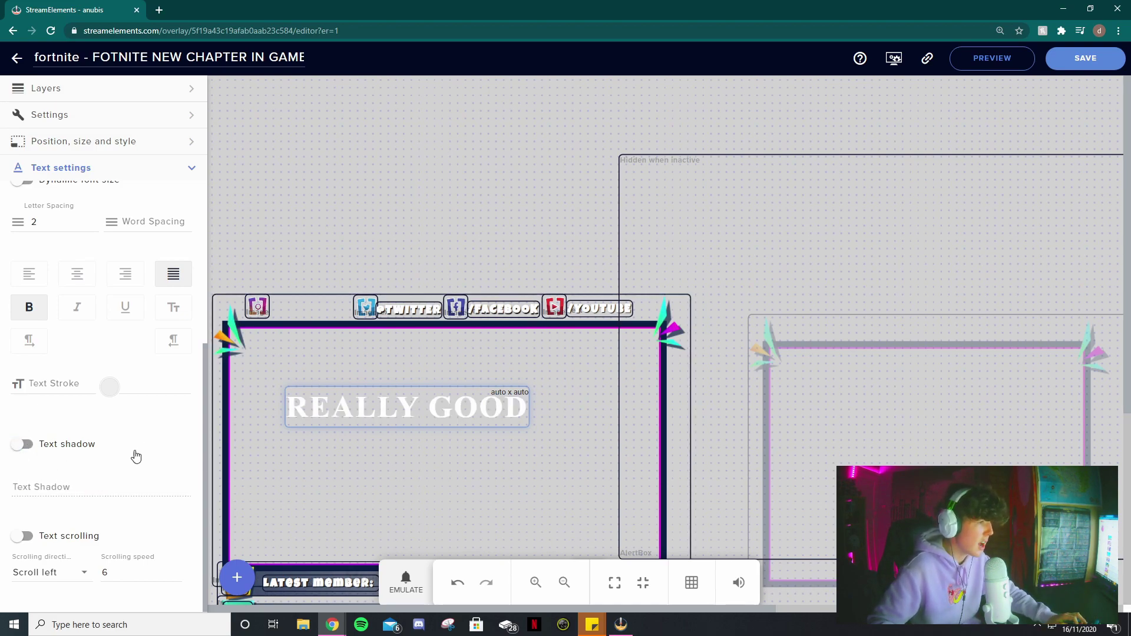
scroll(147, 448, up, 5)
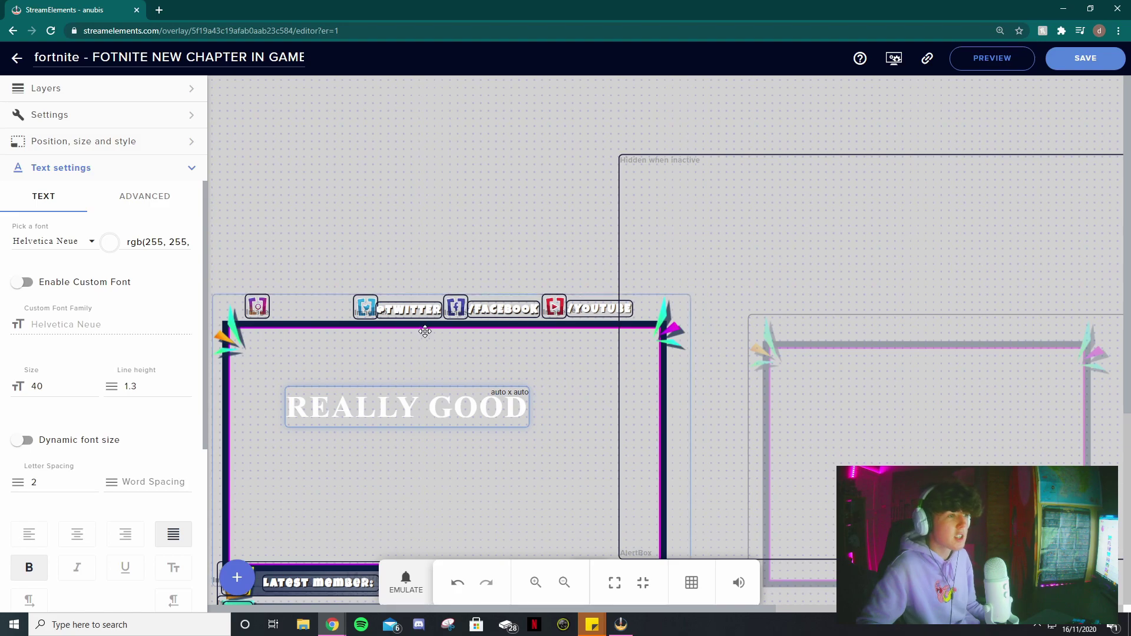
click(563, 583)
click(564, 583)
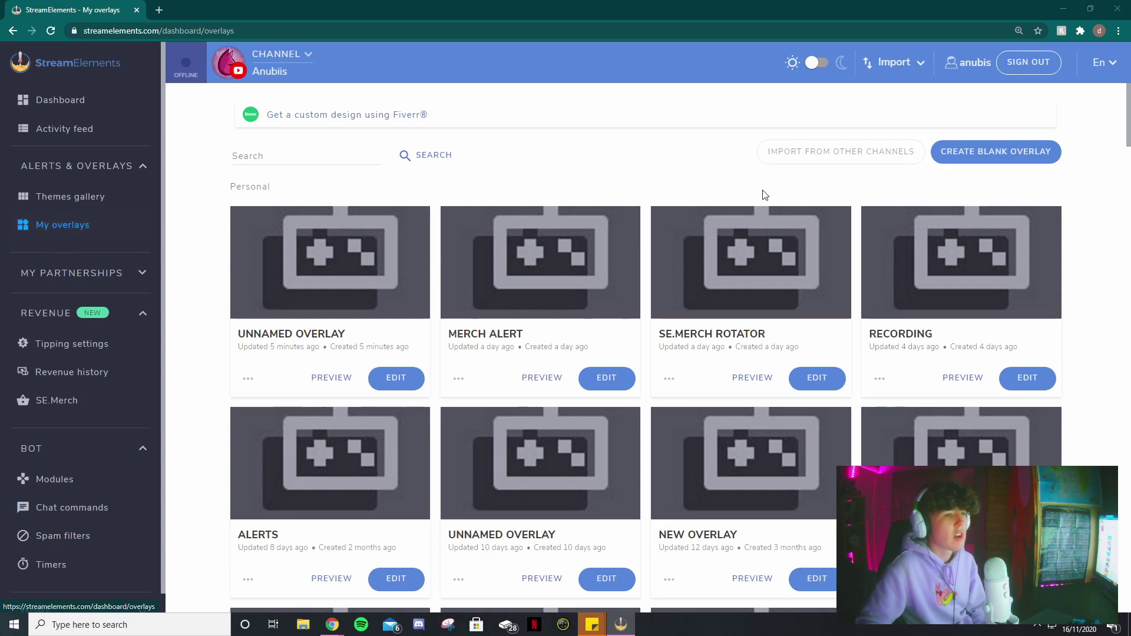
- Start a blank overlay at 1080p resolution and zoom its canvas out to fit
click(976, 156)
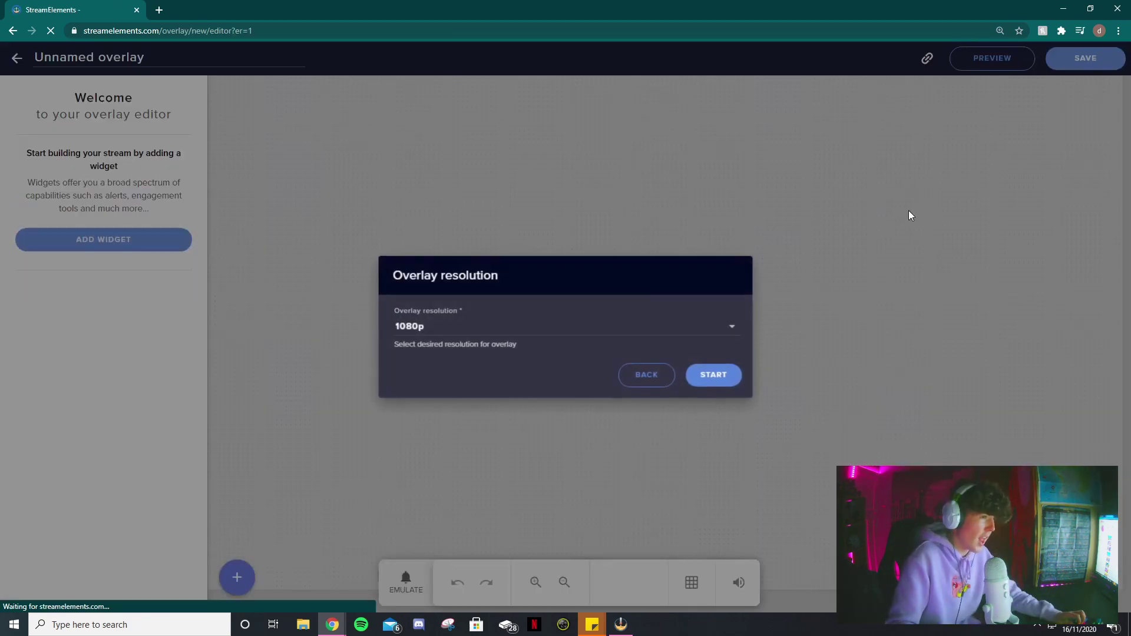
click(425, 333)
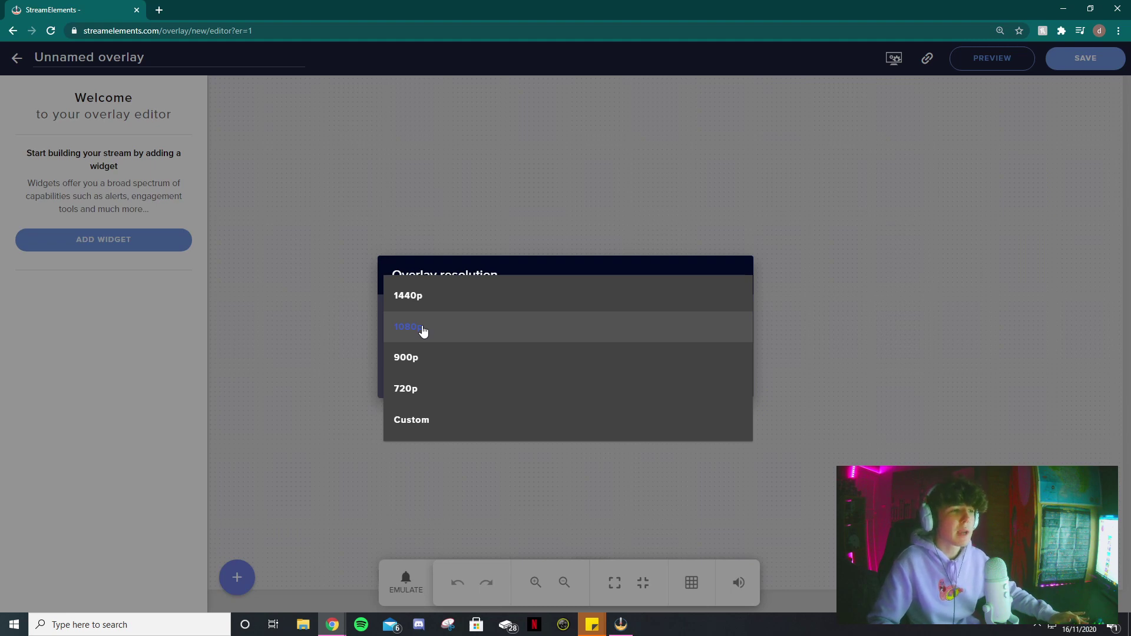
click(424, 332)
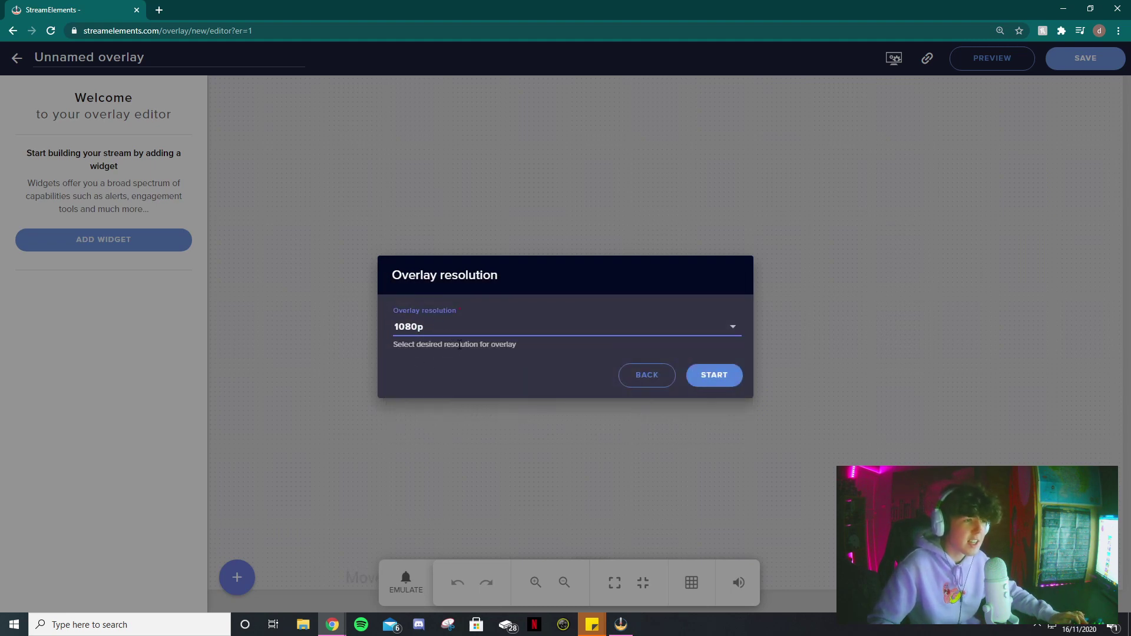
click(714, 385)
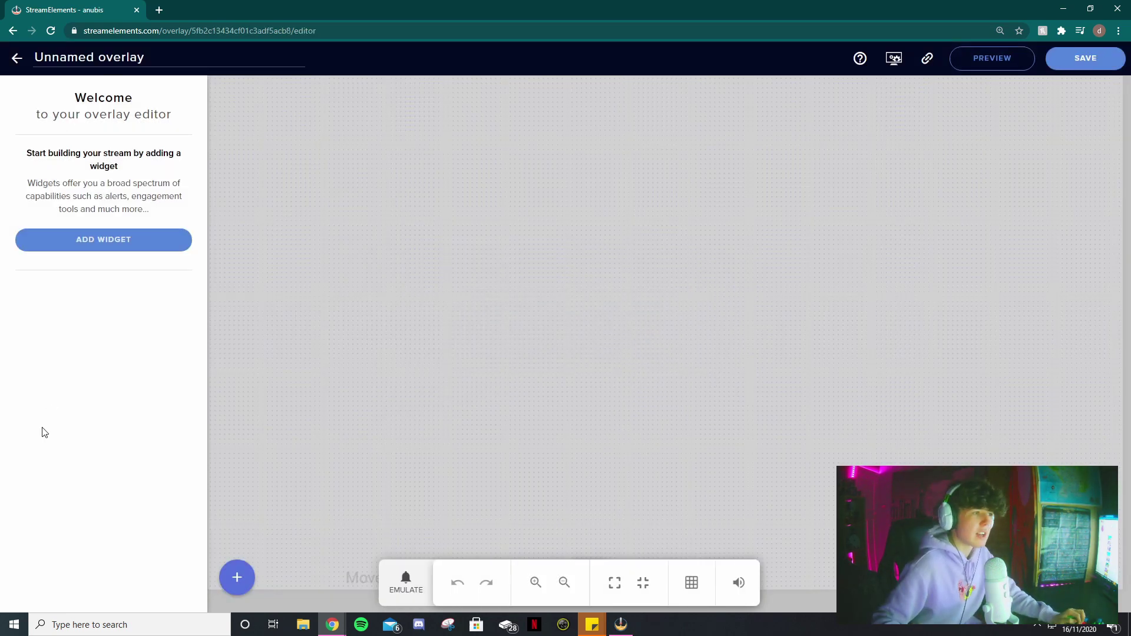
click(568, 596)
click(569, 598)
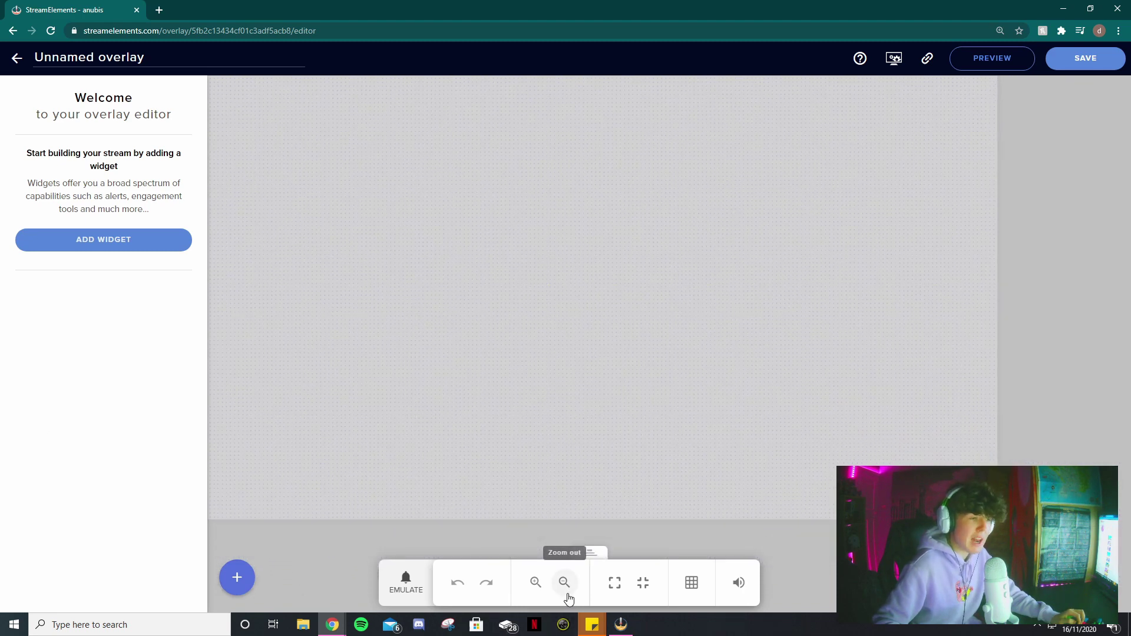
click(568, 596)
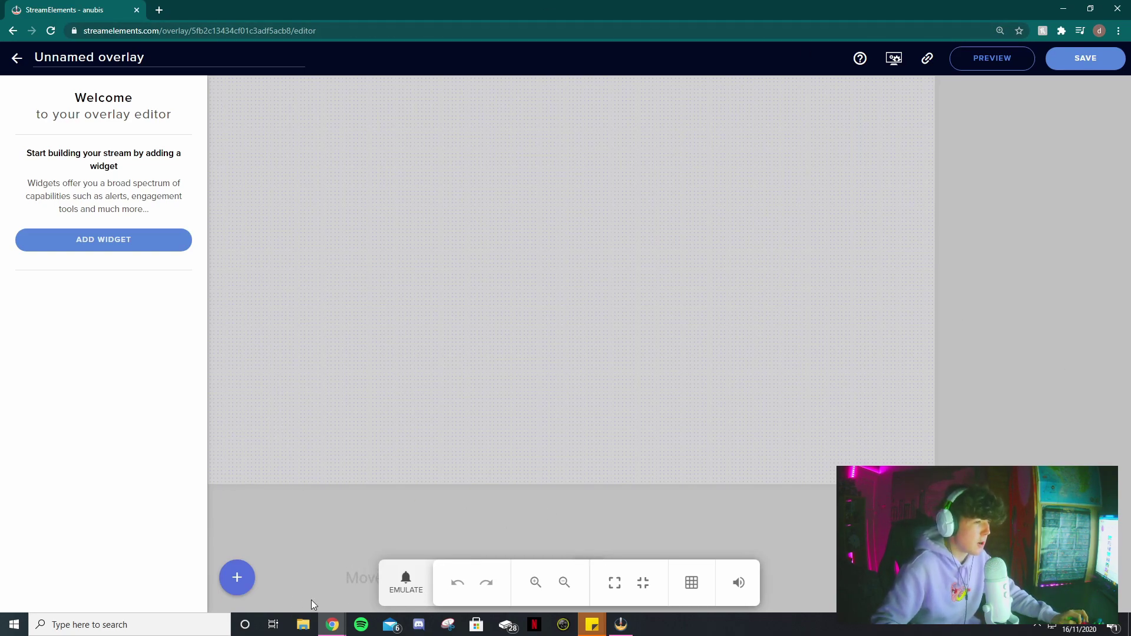
click(237, 578)
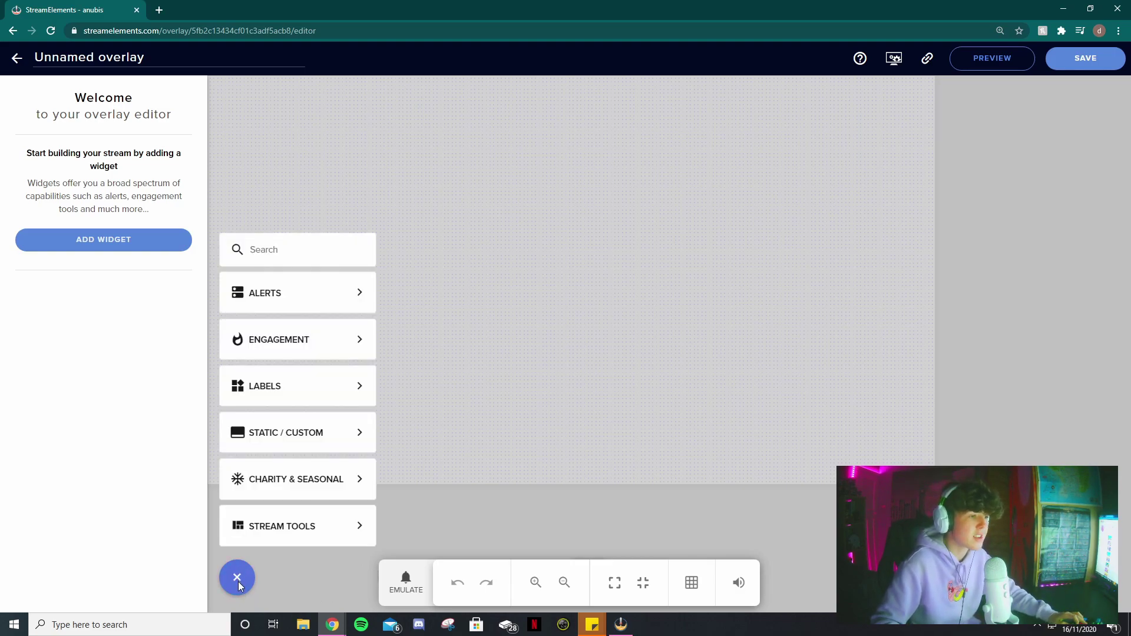
- Add a Static/Custom Image widget and upload christmas webcam.png through its media library
mouse_move(271, 432)
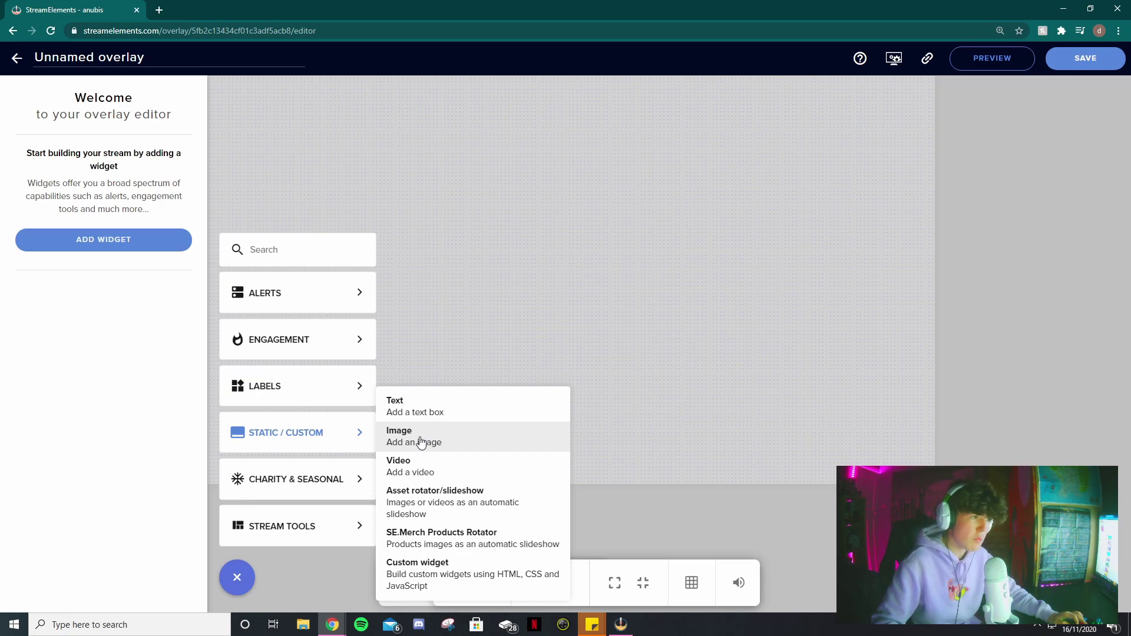
click(421, 442)
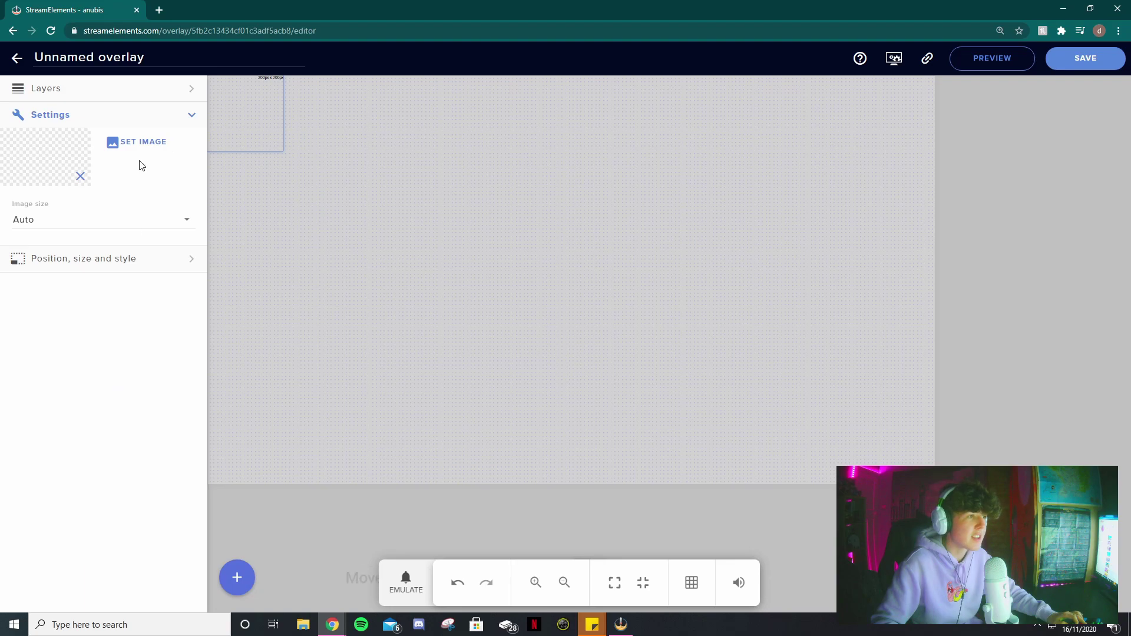
click(138, 144)
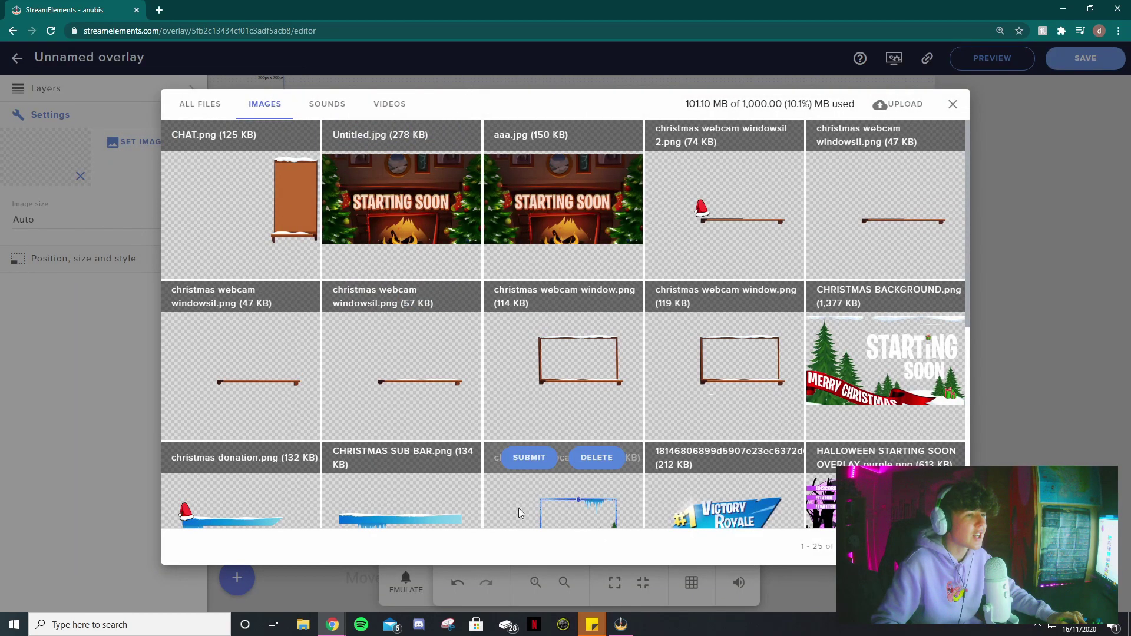
scroll(744, 367, down, 1)
scroll(729, 387, up, 1)
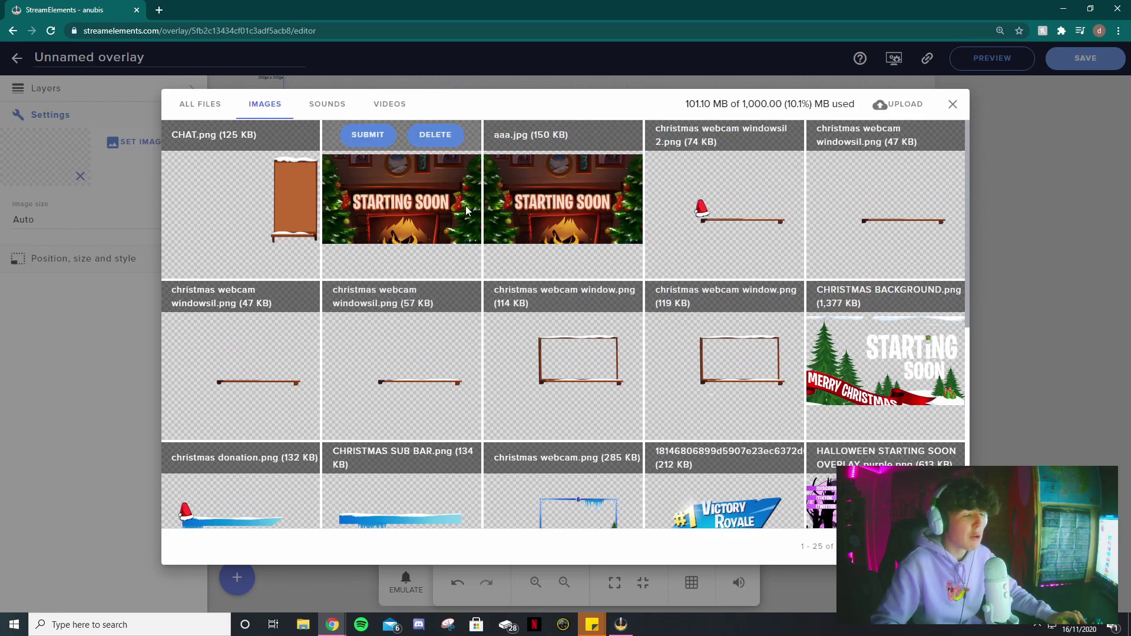
click(898, 109)
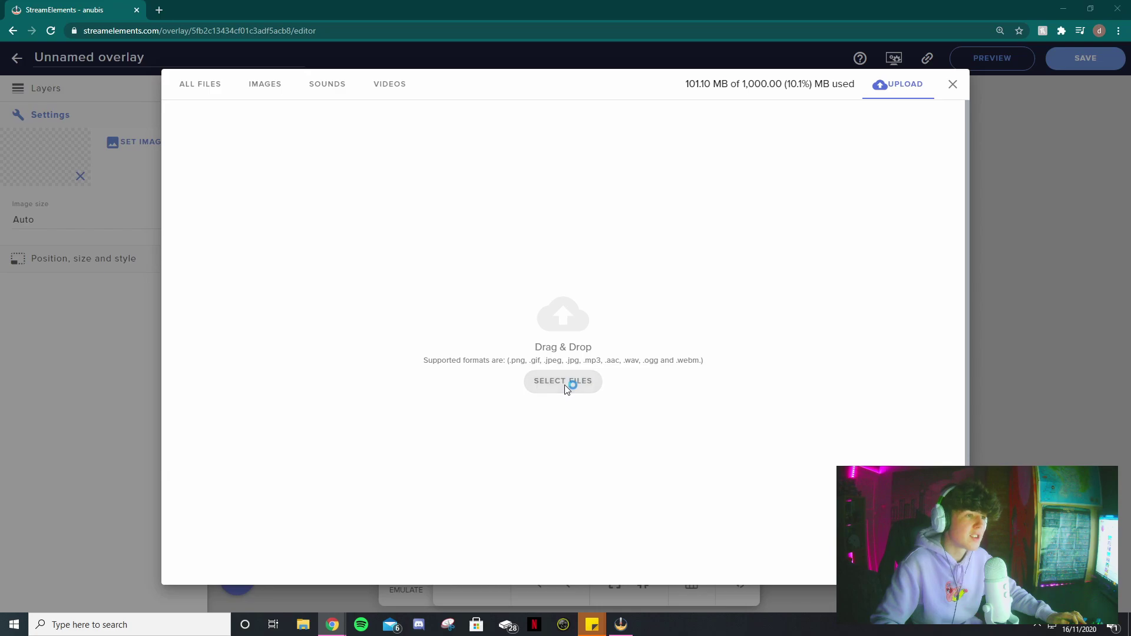
click(563, 384)
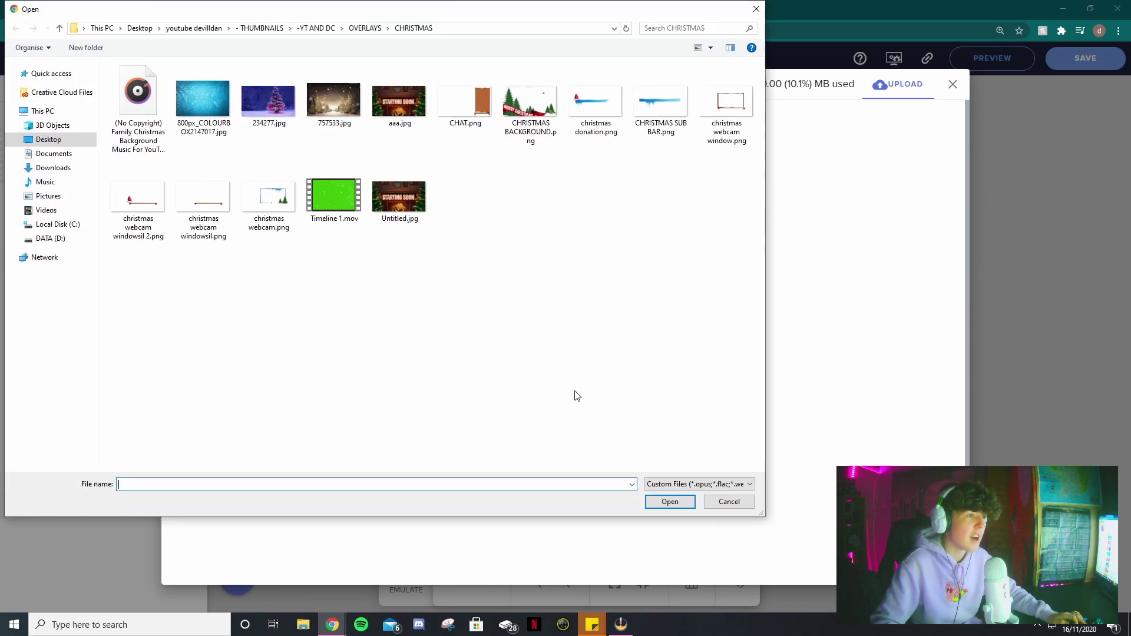
double_click(272, 201)
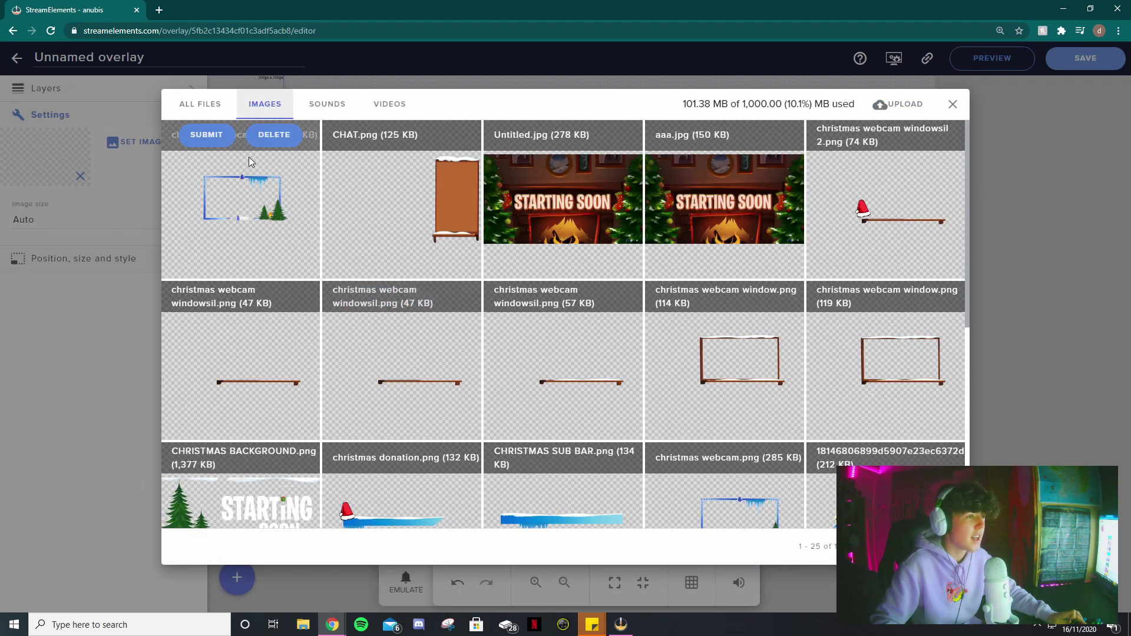
- Apply christmas webcam.png to the widget and size and move it toward the left
click(197, 130)
drag(281, 150, 618, 450)
drag(533, 301, 547, 350)
drag(631, 129, 730, 187)
drag(541, 300, 410, 233)
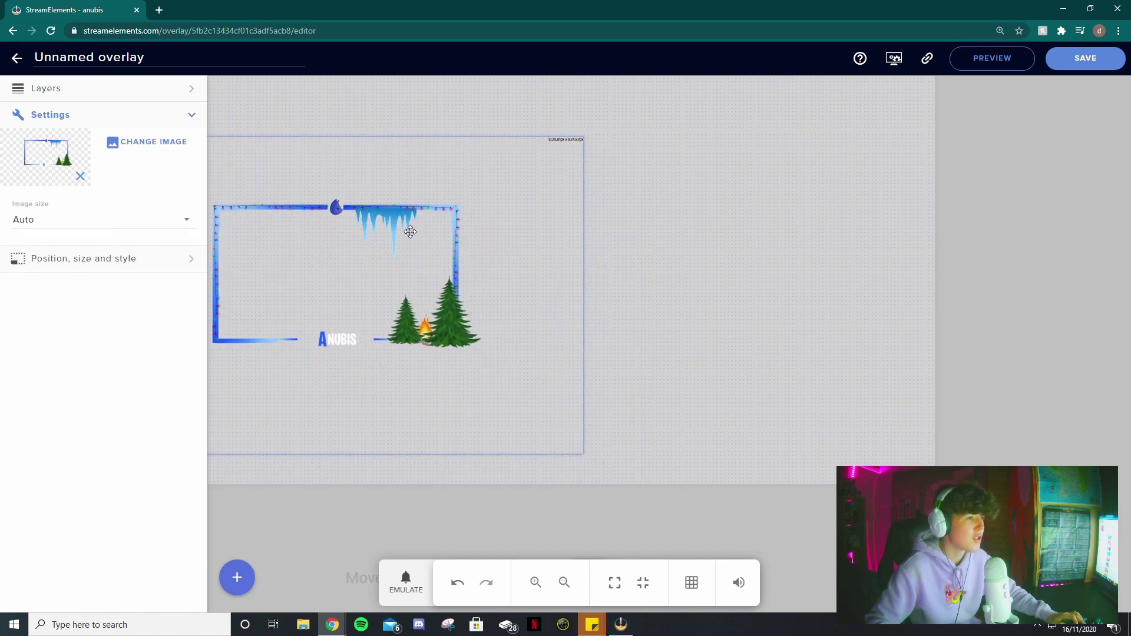
drag(580, 139, 495, 177)
drag(357, 254, 348, 254)
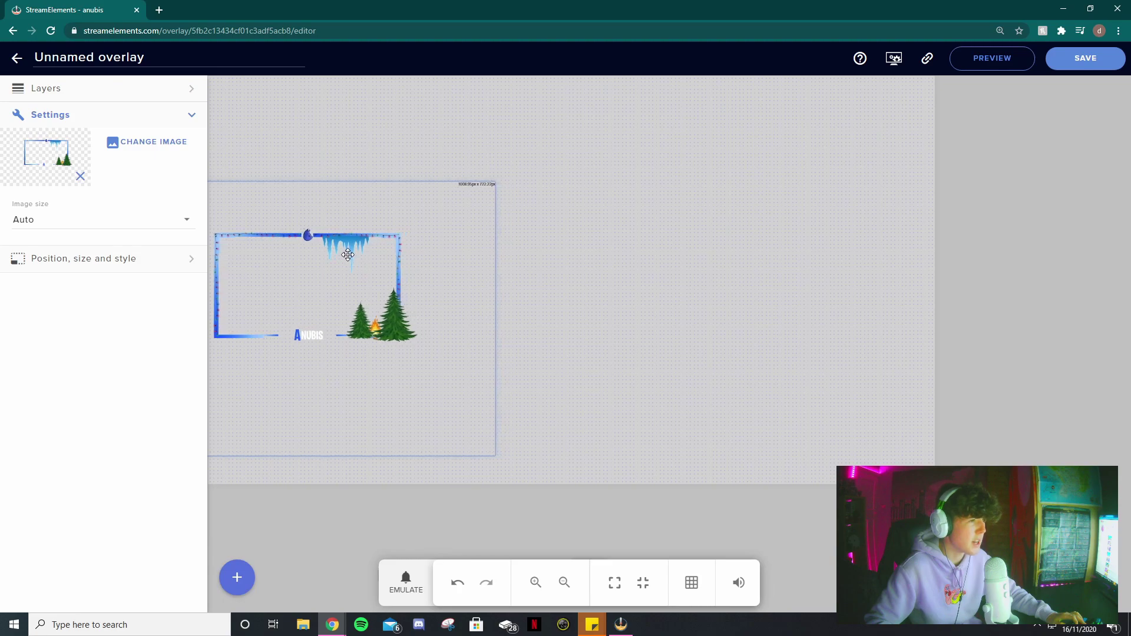
- Enlarge the webcam frame slightly from its lower-right corner
click(557, 275)
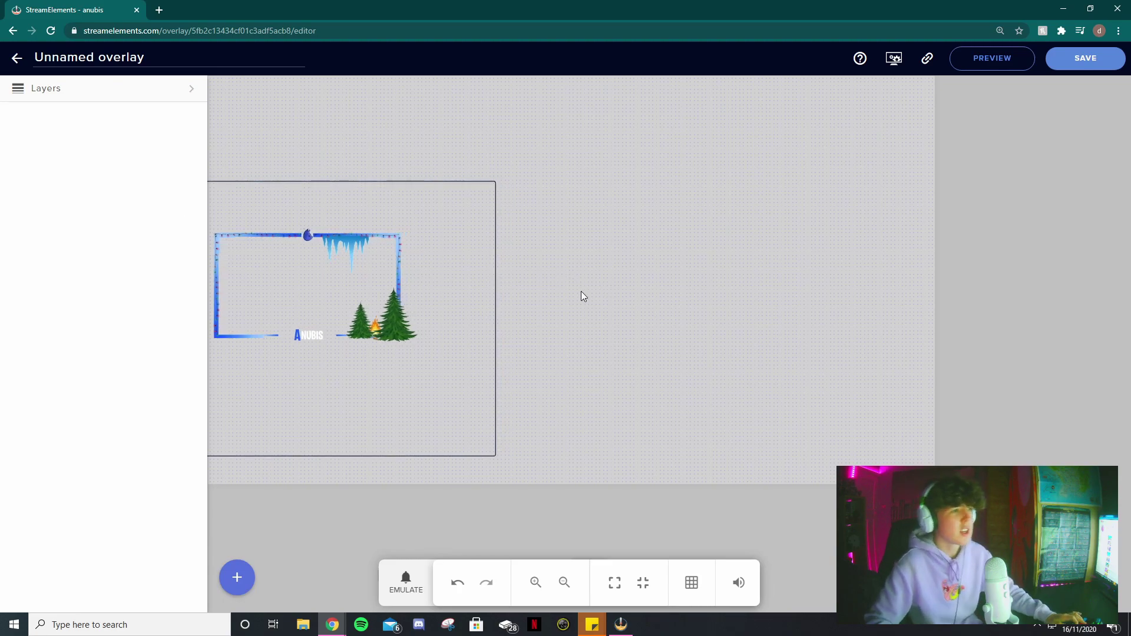
click(496, 454)
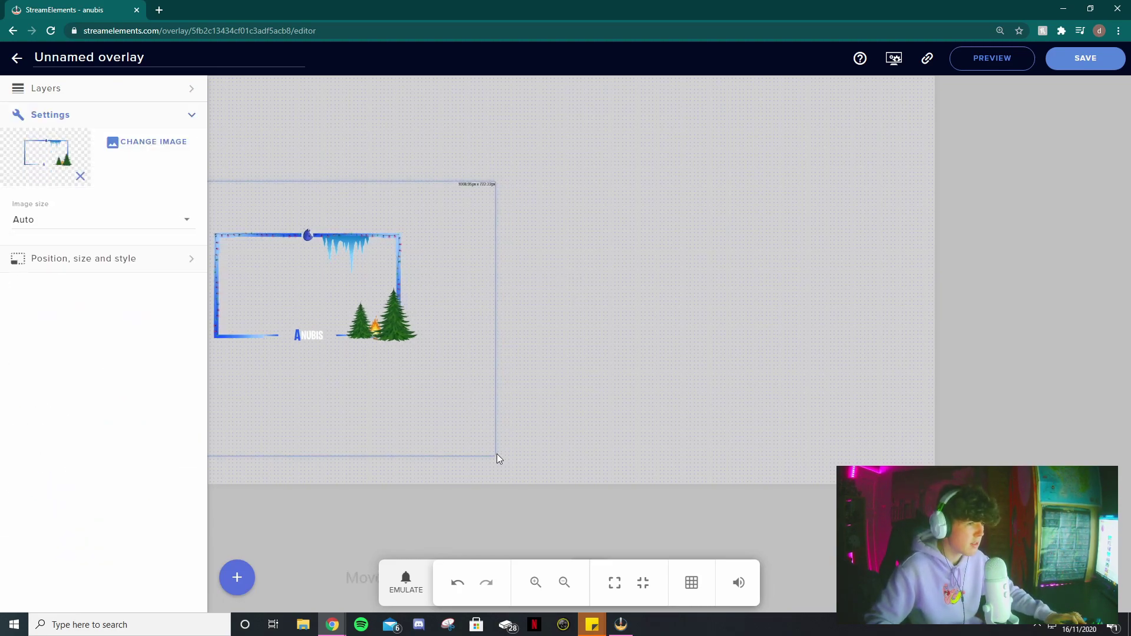
drag(495, 455, 510, 466)
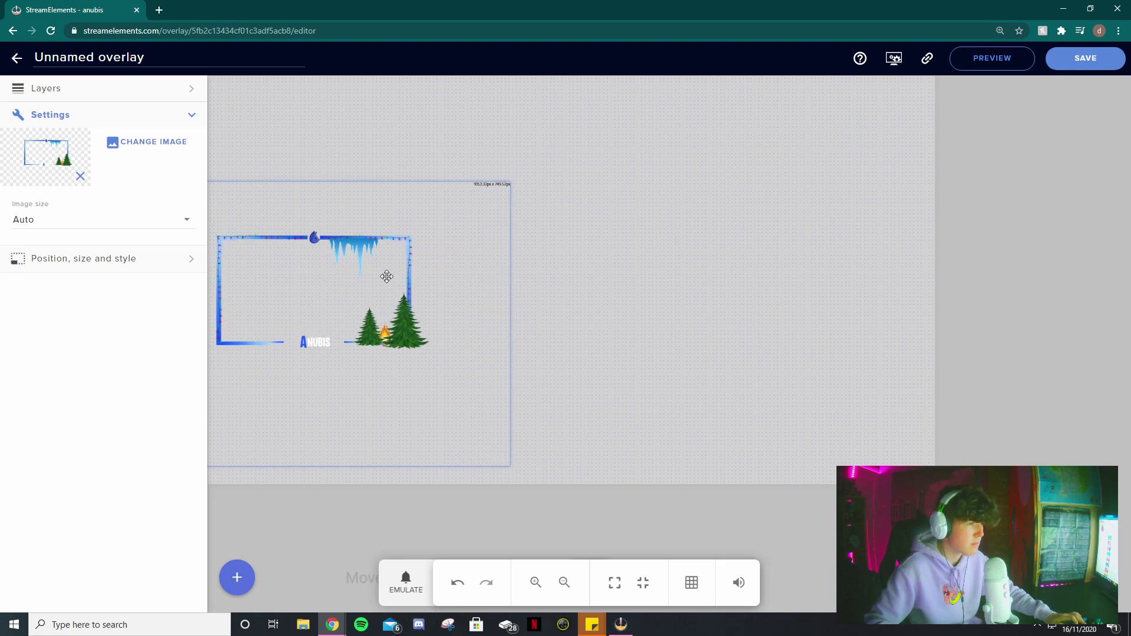
click(583, 293)
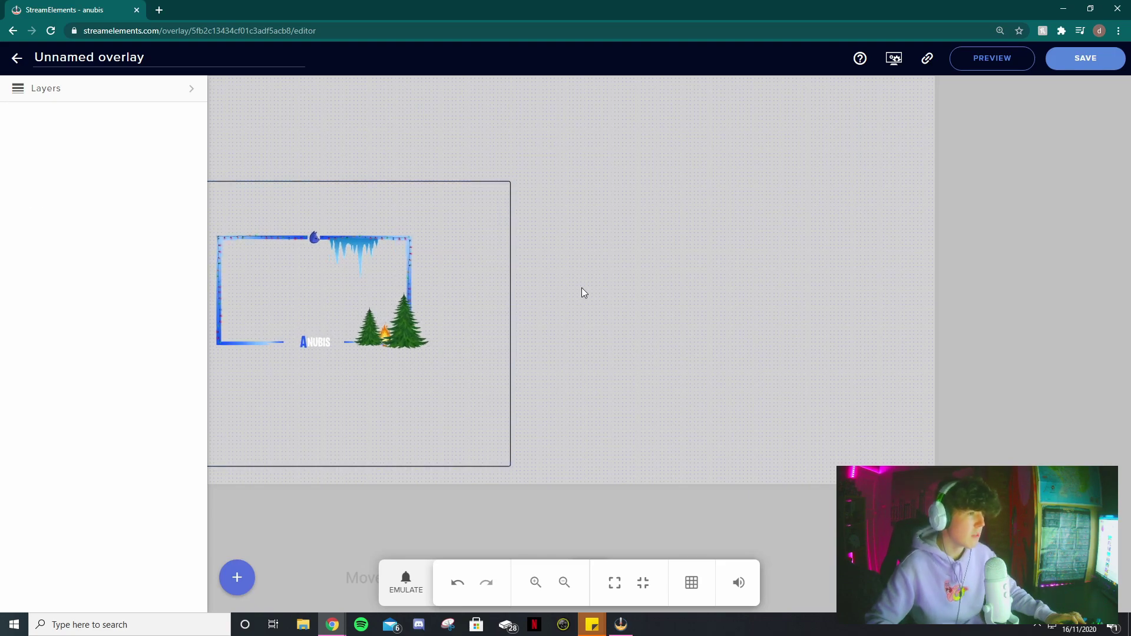
- Add a second image using christmas donation.png, enlarge it, and set it above the webcam frame
click(243, 587)
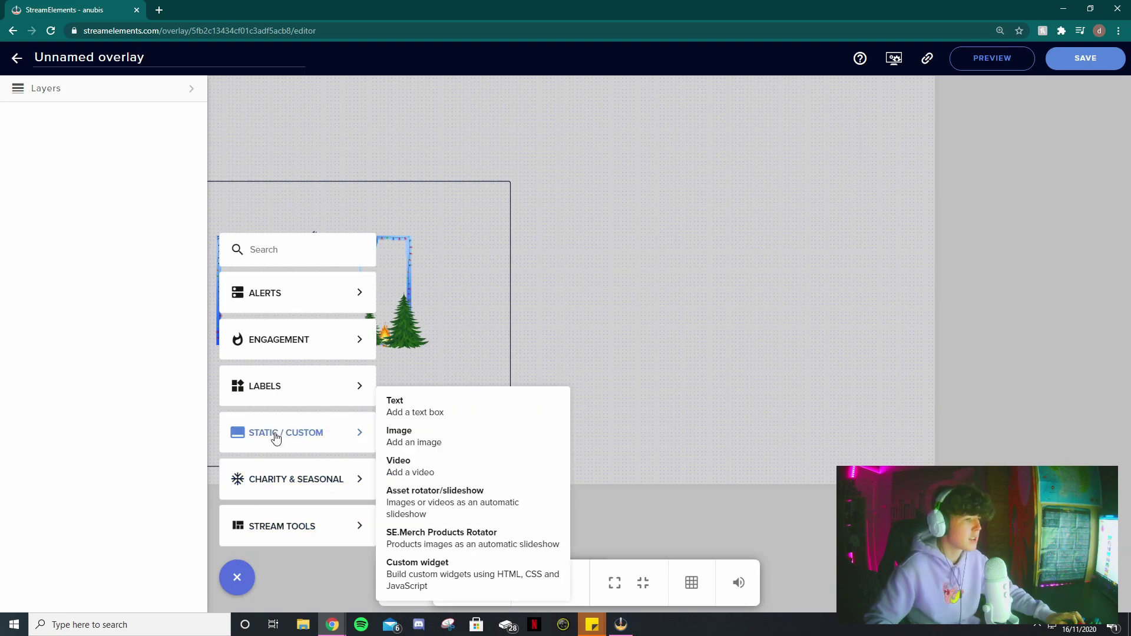
click(406, 446)
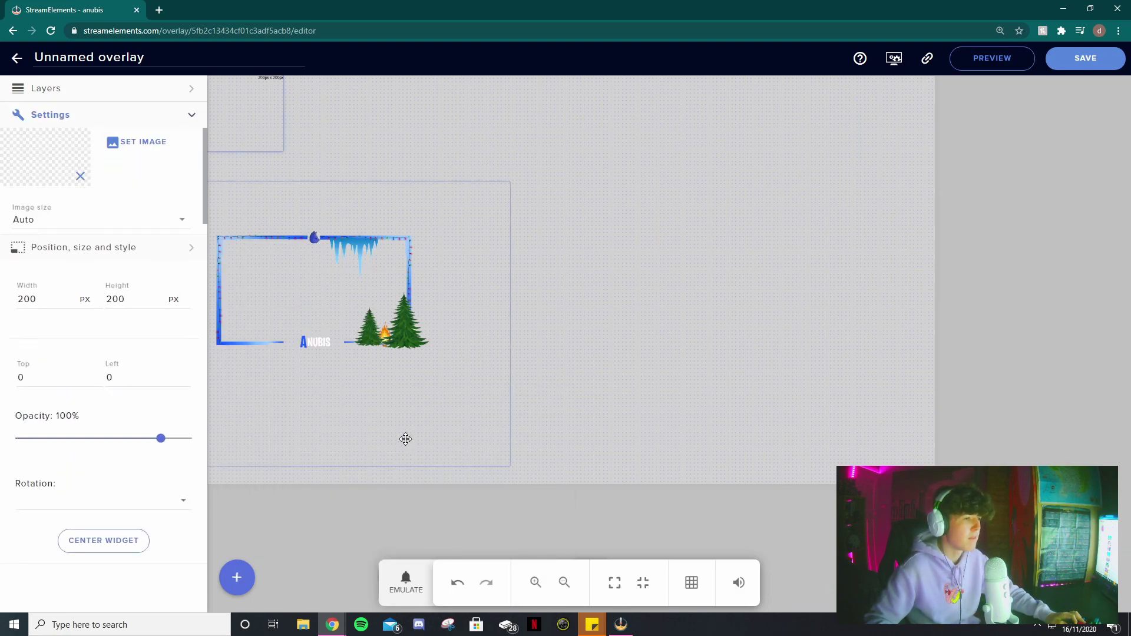
click(161, 145)
scroll(531, 371, down, 2)
click(386, 344)
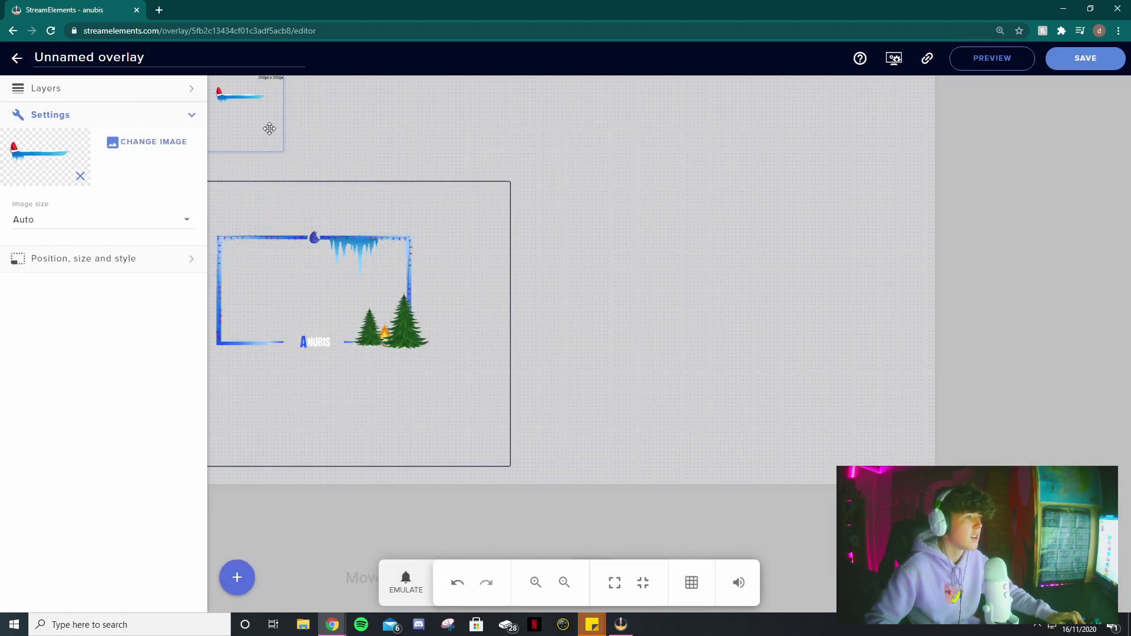
drag(281, 152, 480, 227)
drag(377, 169, 310, 191)
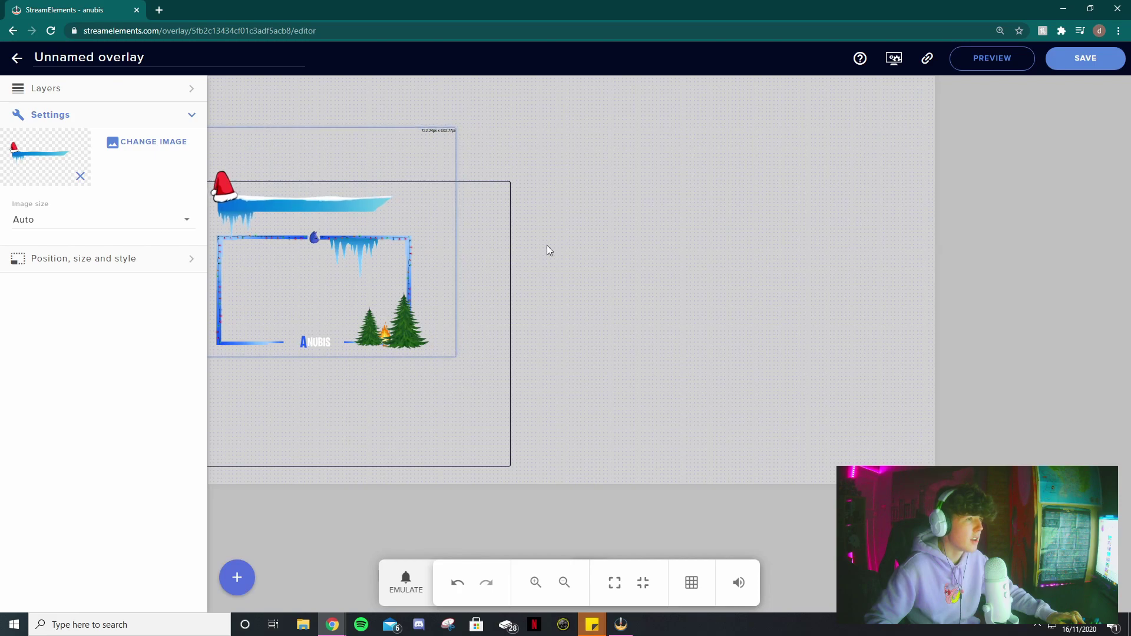
click(495, 281)
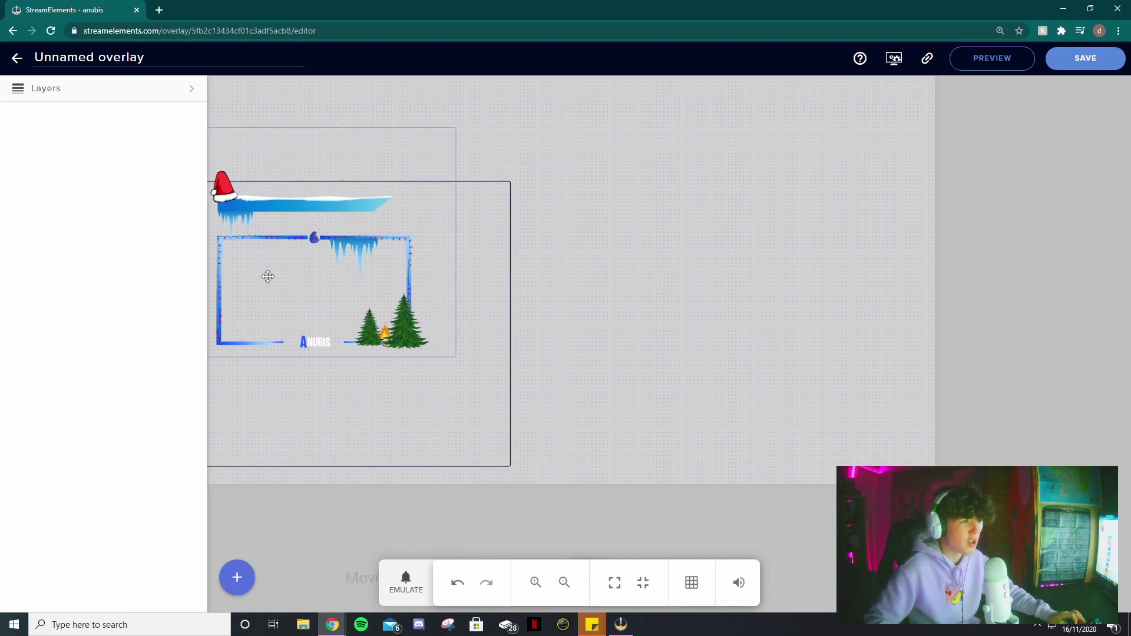
click(539, 594)
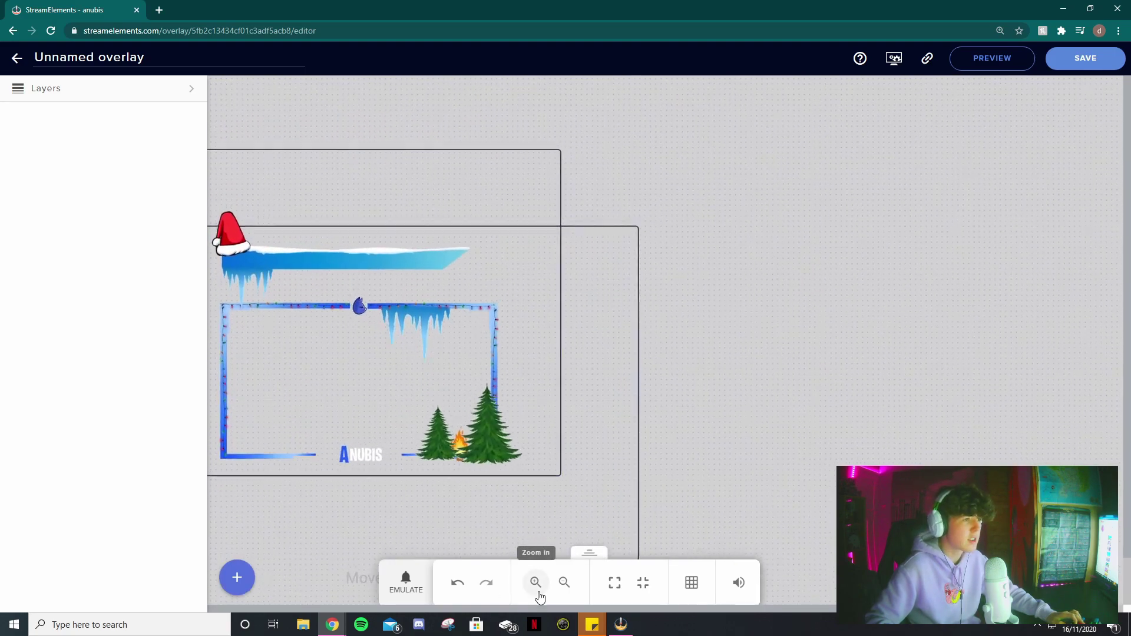
- Add a Labels > Subscribers > Latest subscriber label and drag it onto the canvas
click(237, 578)
mouse_move(306, 433)
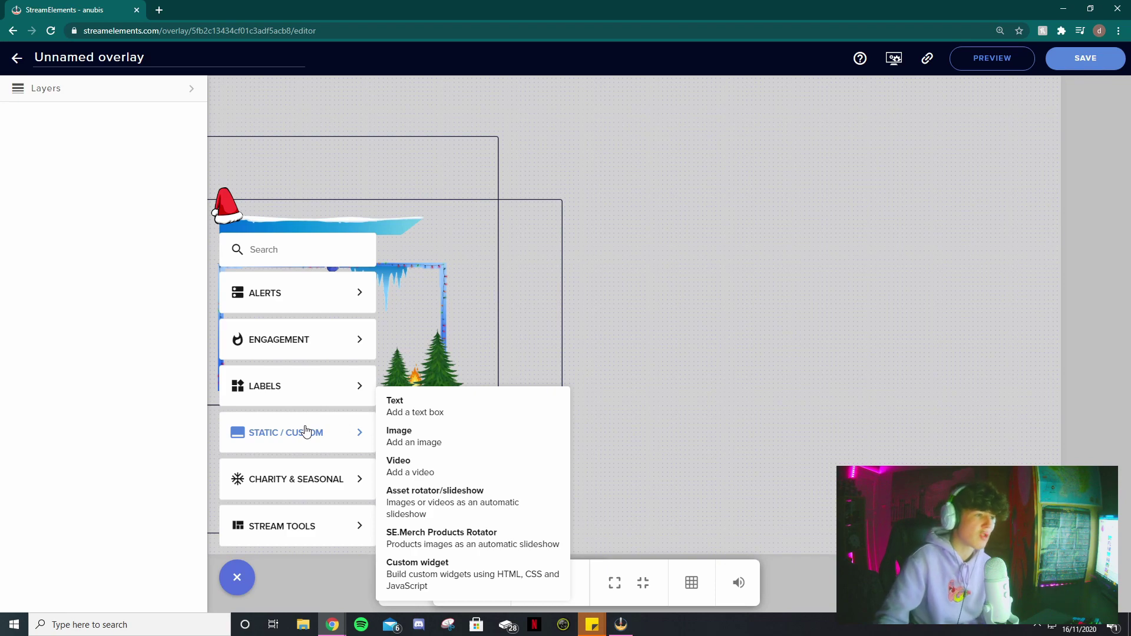
mouse_move(303, 396)
mouse_move(446, 392)
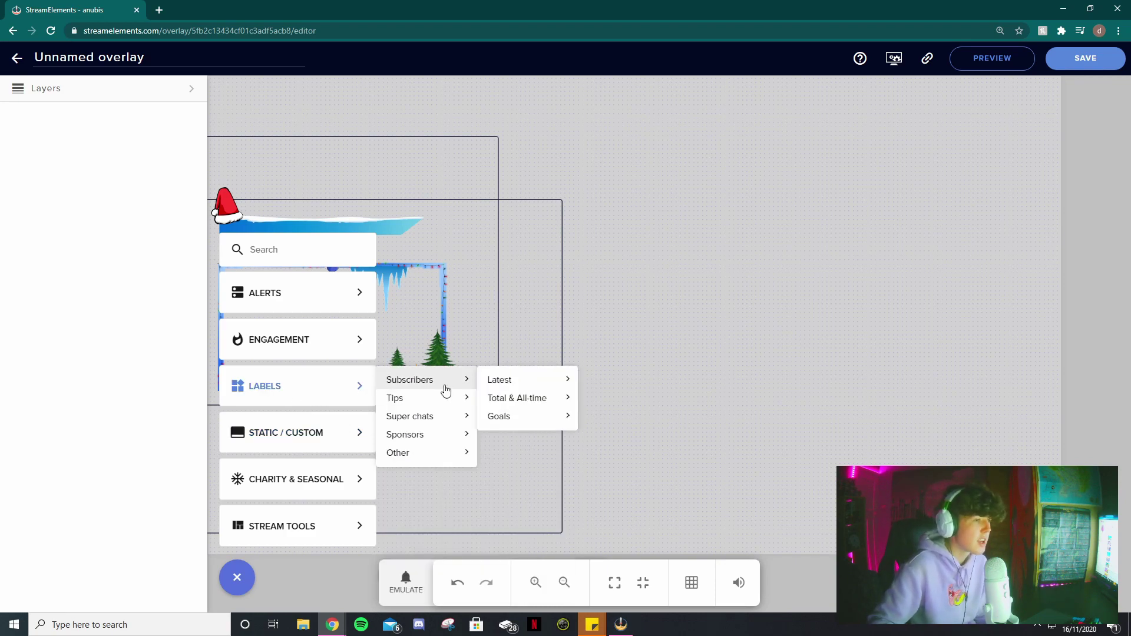
mouse_move(494, 388)
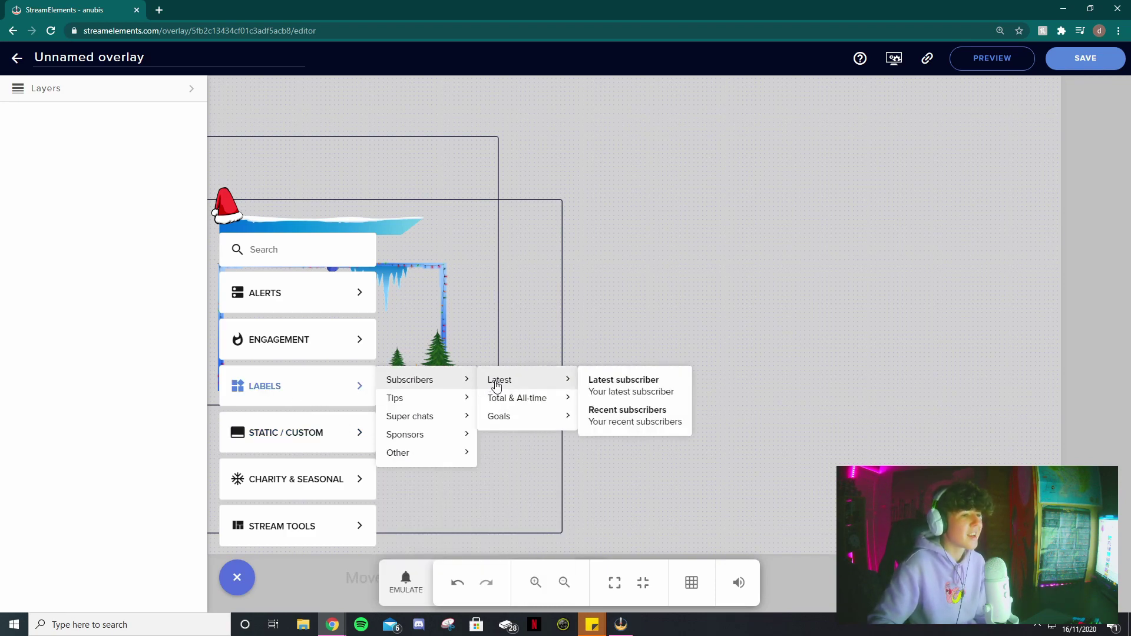
click(601, 385)
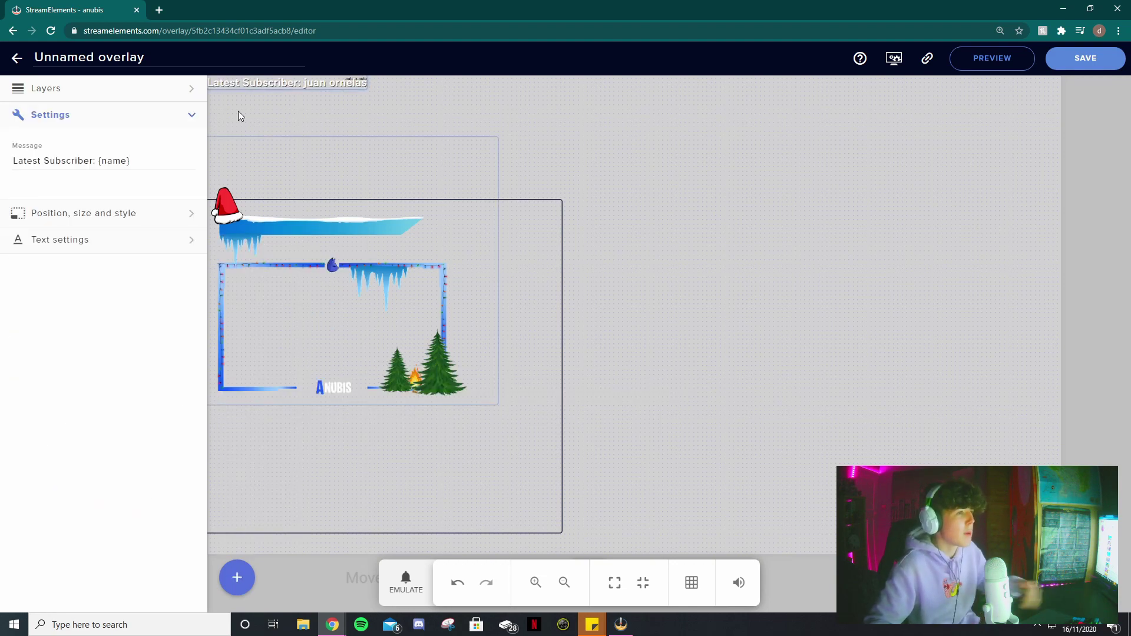
drag(270, 82, 342, 177)
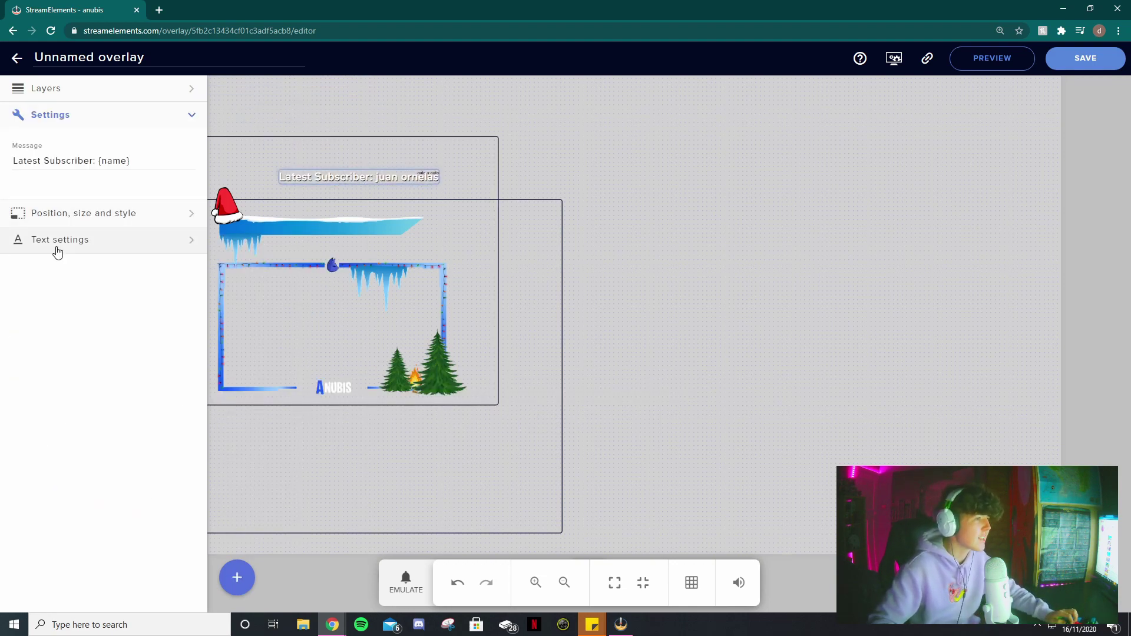
- Set the subscriber label's font to Oldenburg and place it on the blue banner
click(56, 248)
click(86, 248)
scroll(56, 339, up, 4)
scroll(56, 339, down, 5)
click(56, 346)
drag(356, 183, 331, 206)
click(683, 300)
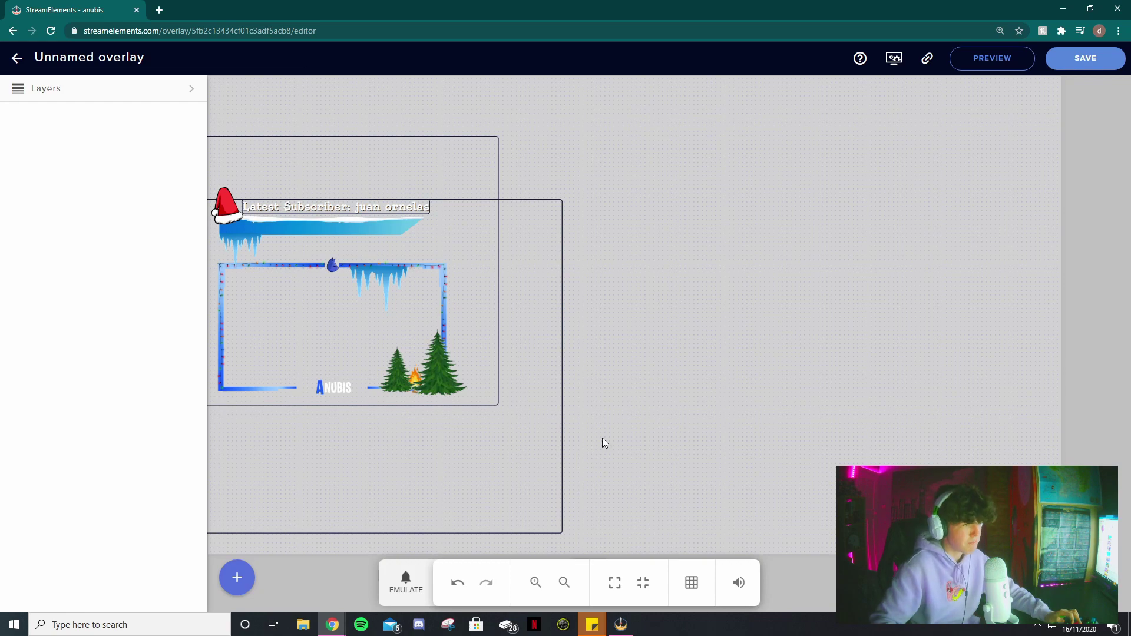
- Add a Labels > Tips > Latest tipper label and position it just below the webcam frame
click(238, 579)
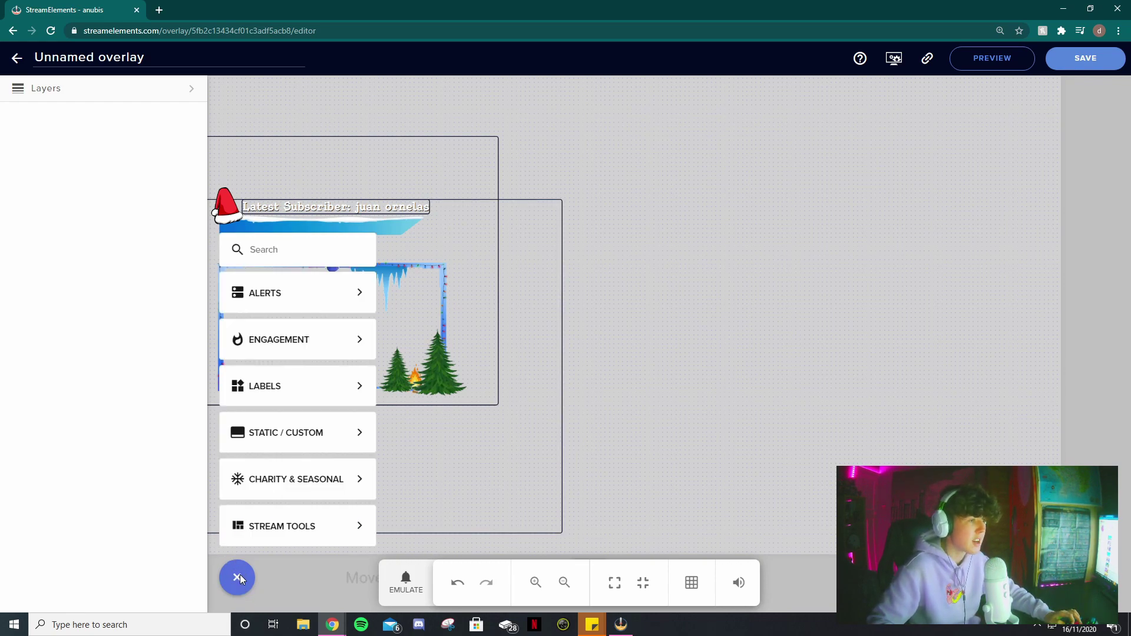
mouse_move(270, 397)
mouse_move(429, 400)
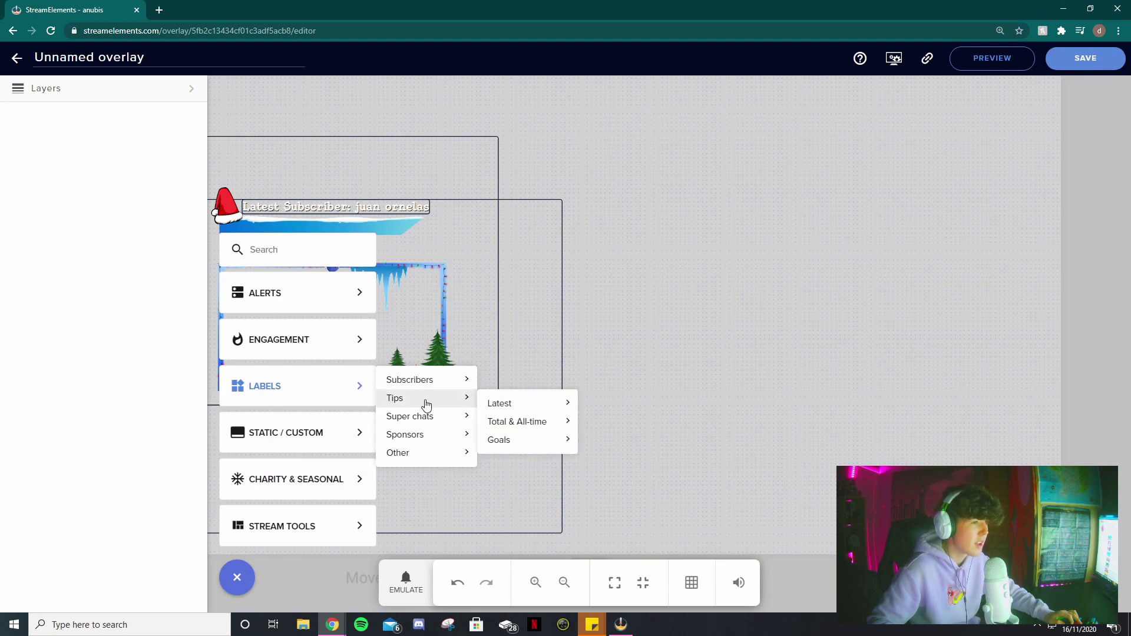
mouse_move(505, 406)
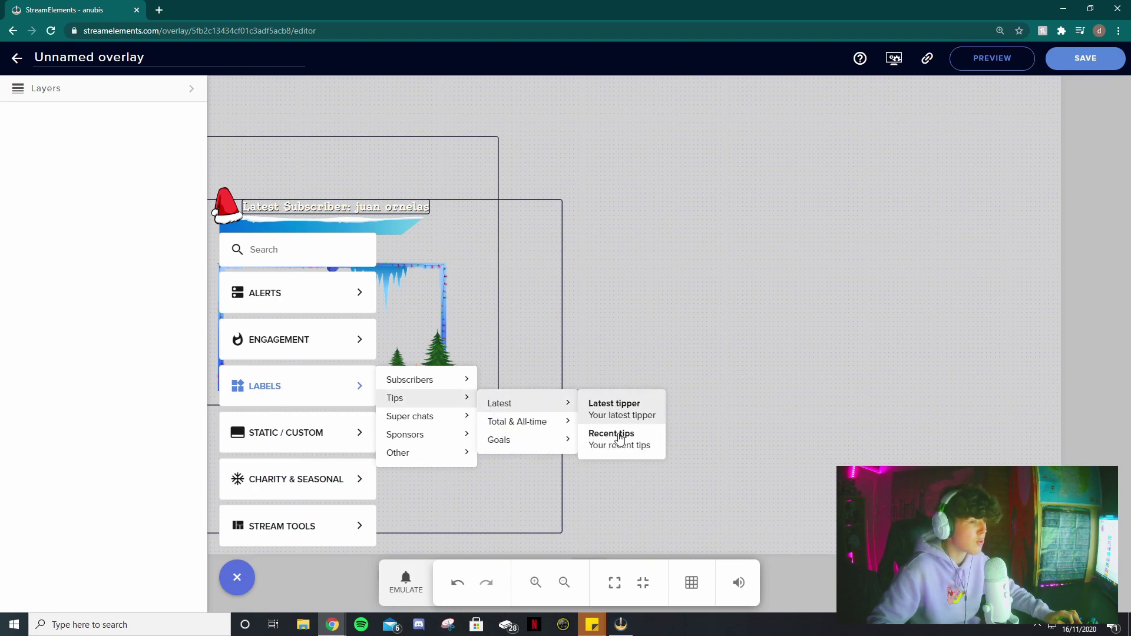
mouse_move(530, 423)
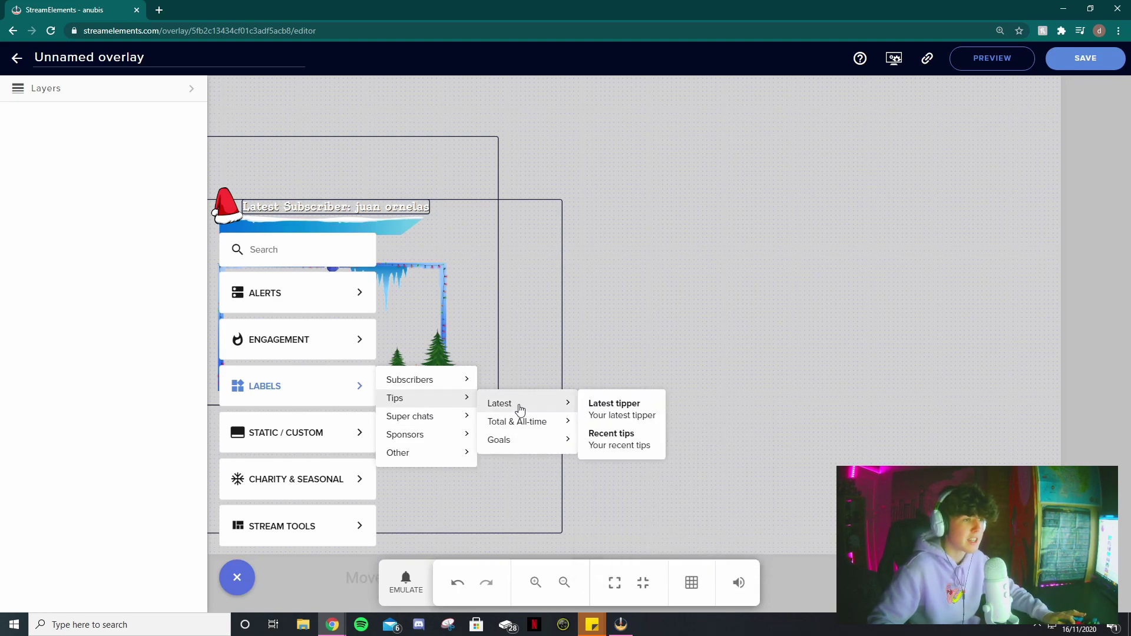
click(607, 410)
click(47, 118)
drag(310, 85, 363, 322)
click(364, 195)
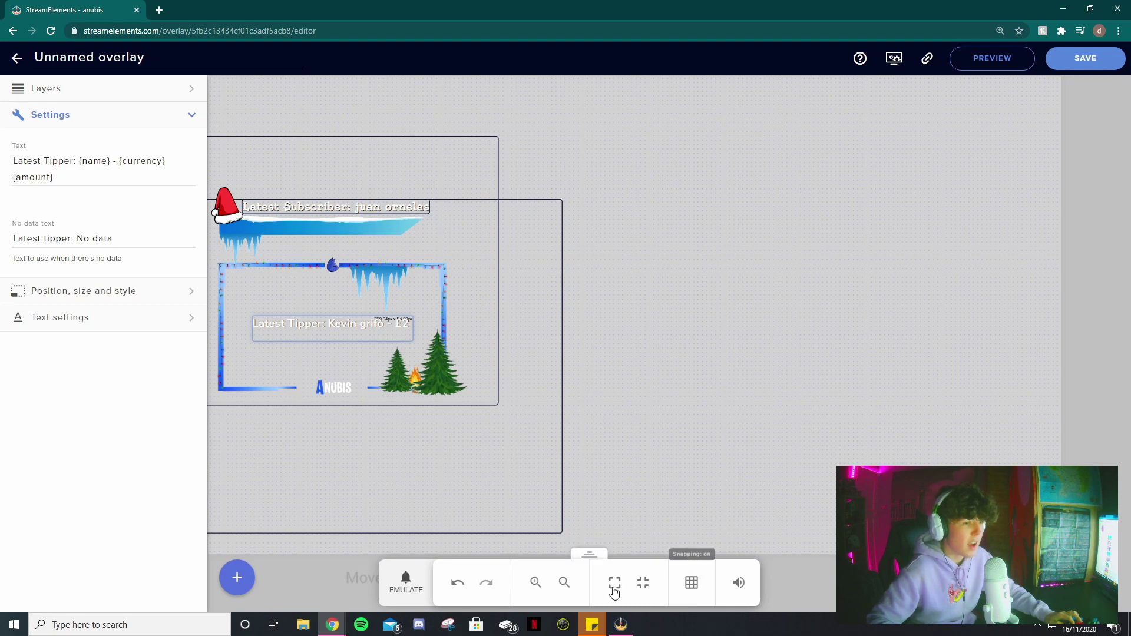
click(564, 583)
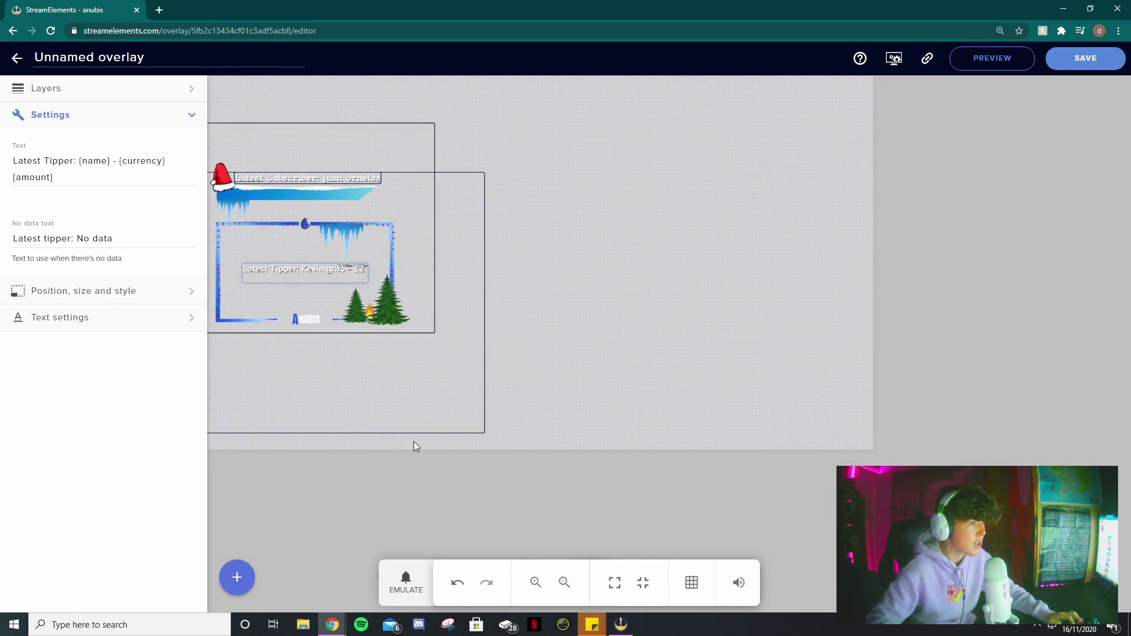
drag(327, 270, 324, 339)
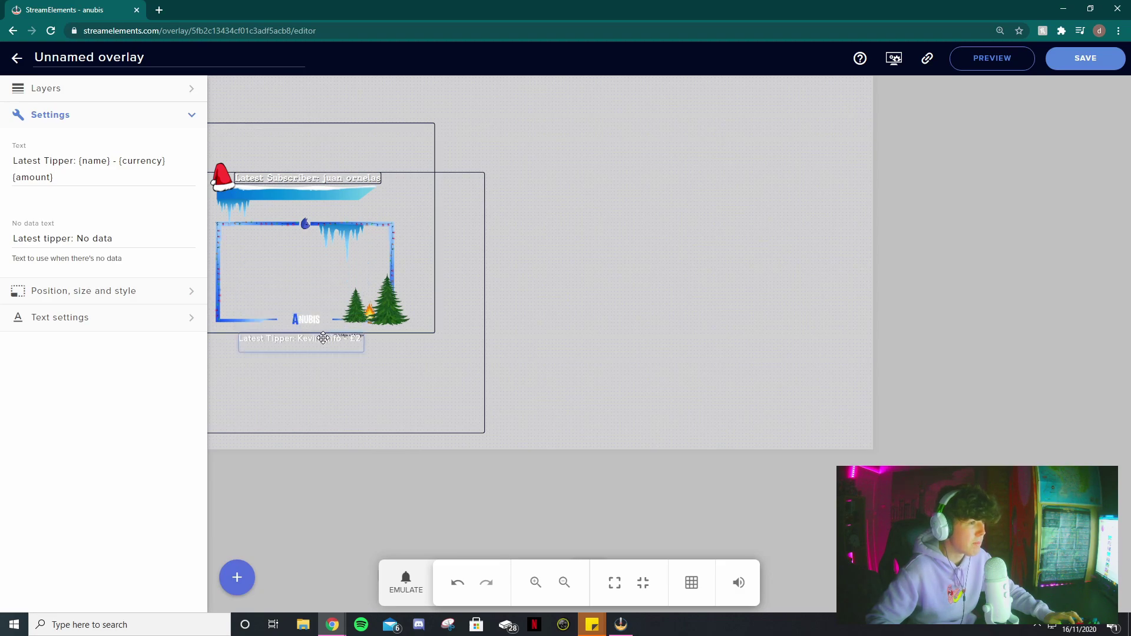
- Save the new overlay named TEST and go back to My overlays
click(1065, 62)
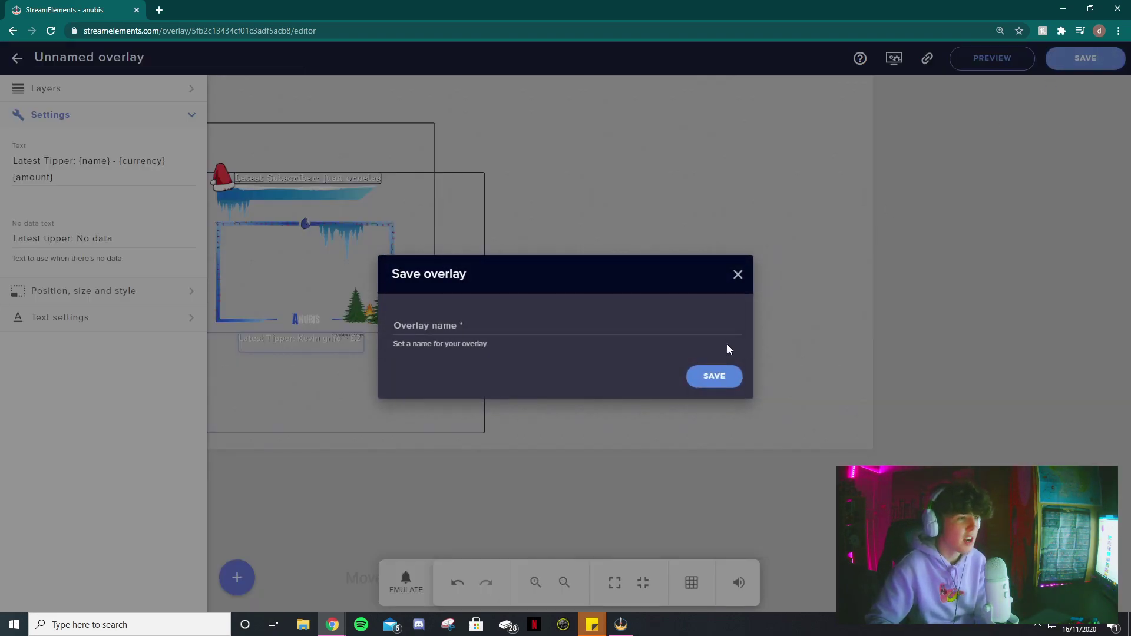
click(565, 332)
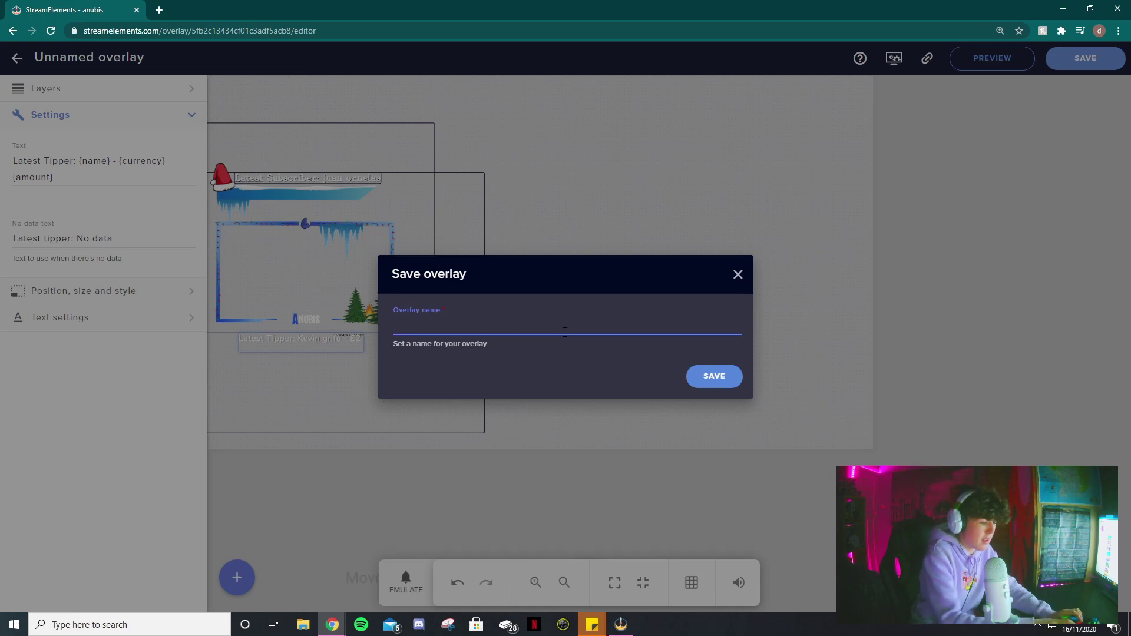
text(TEST)
click(715, 376)
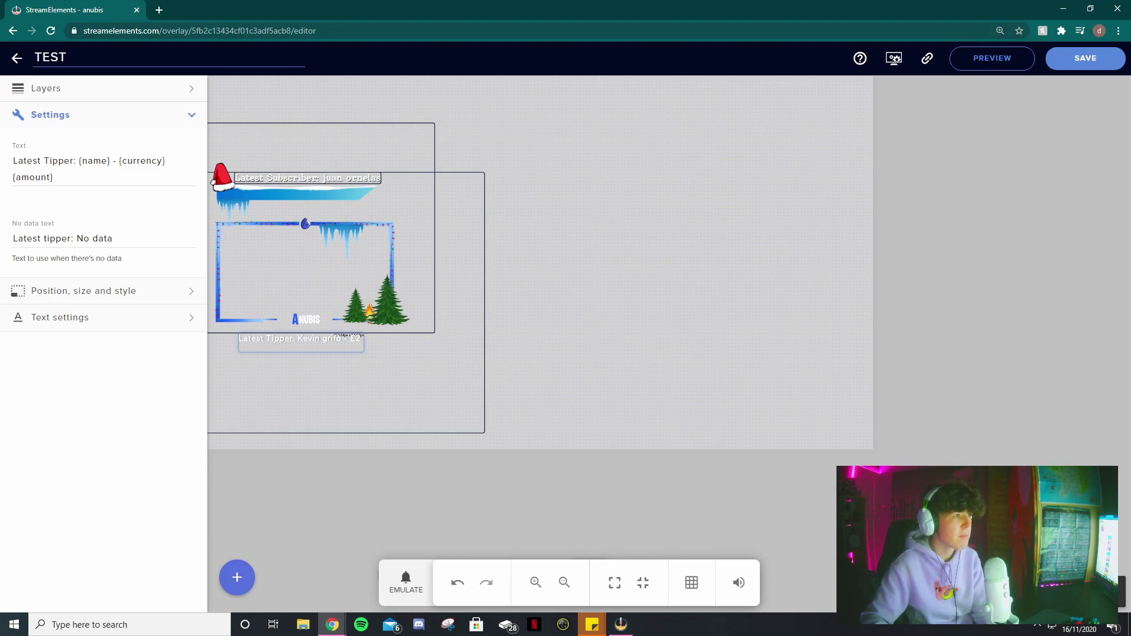
click(19, 63)
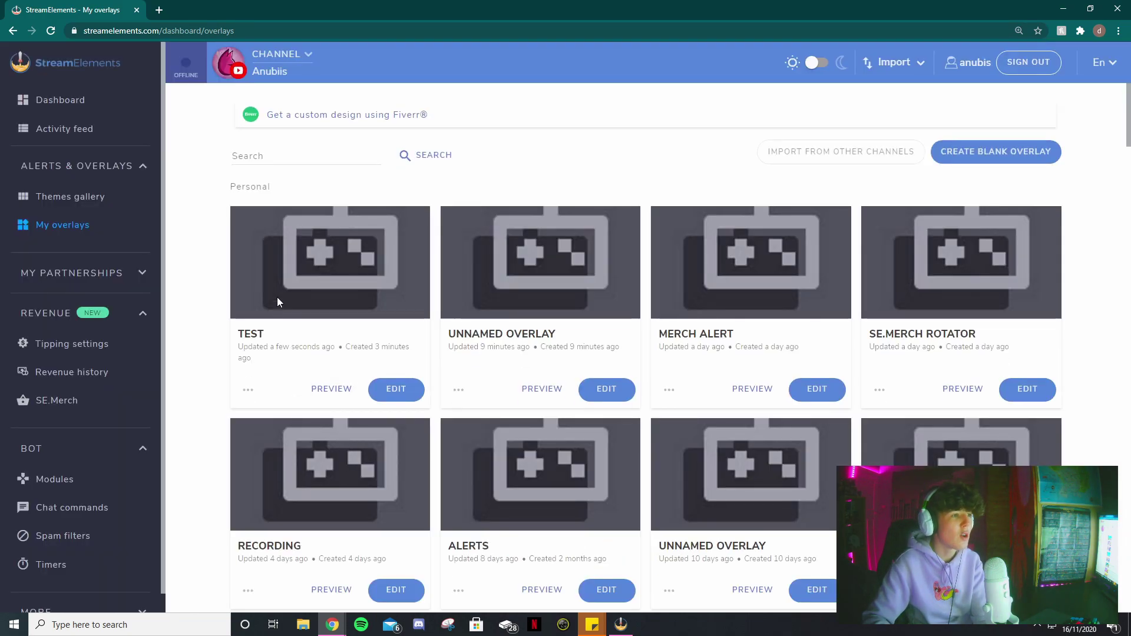
- Copy the TEST overlay's URL from its card menu and bring OBS to the front
drag(268, 335, 225, 339)
click(249, 369)
click(252, 392)
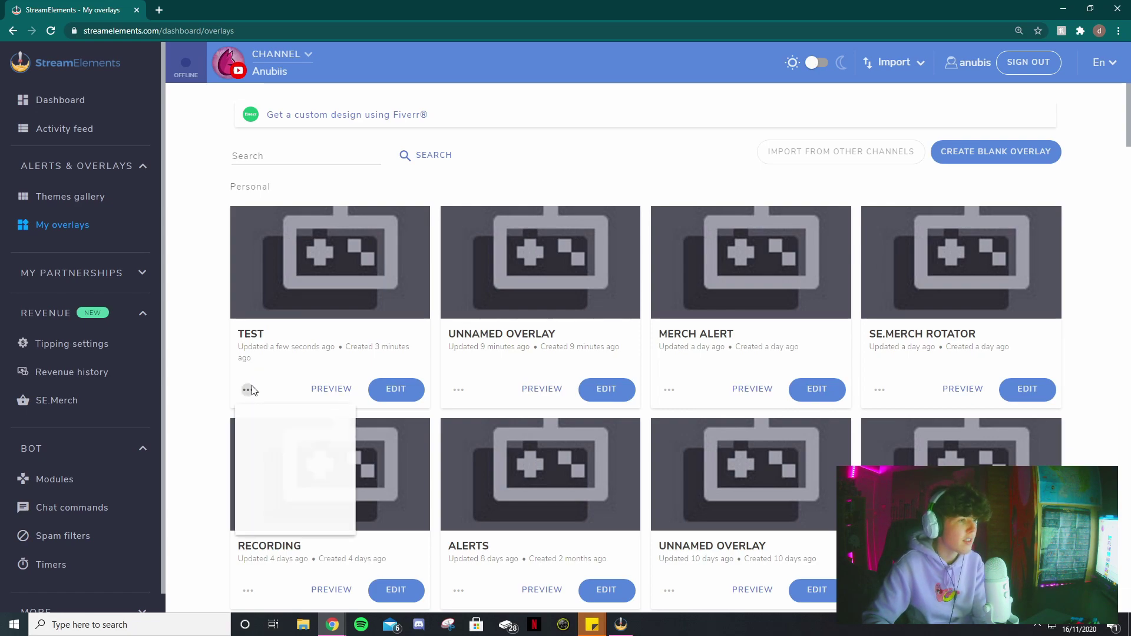
click(271, 428)
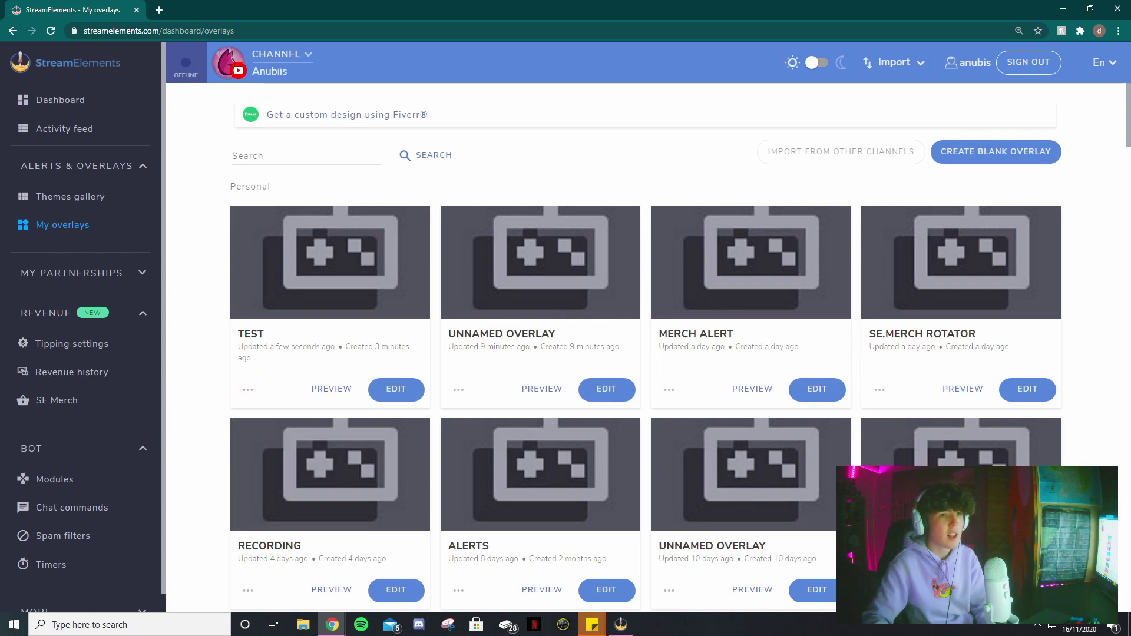
drag(1130, 25, 232, 14)
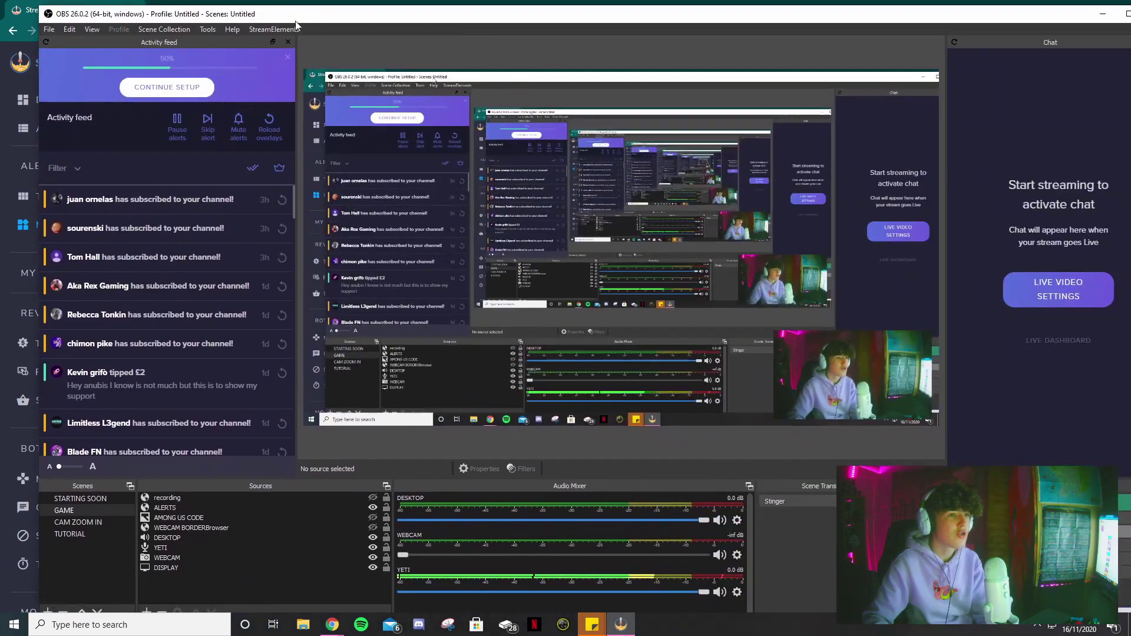
- Maximize OBS, switch to the TUTORIAL scene and remove the FORTNITE source
click(1127, 14)
click(34, 514)
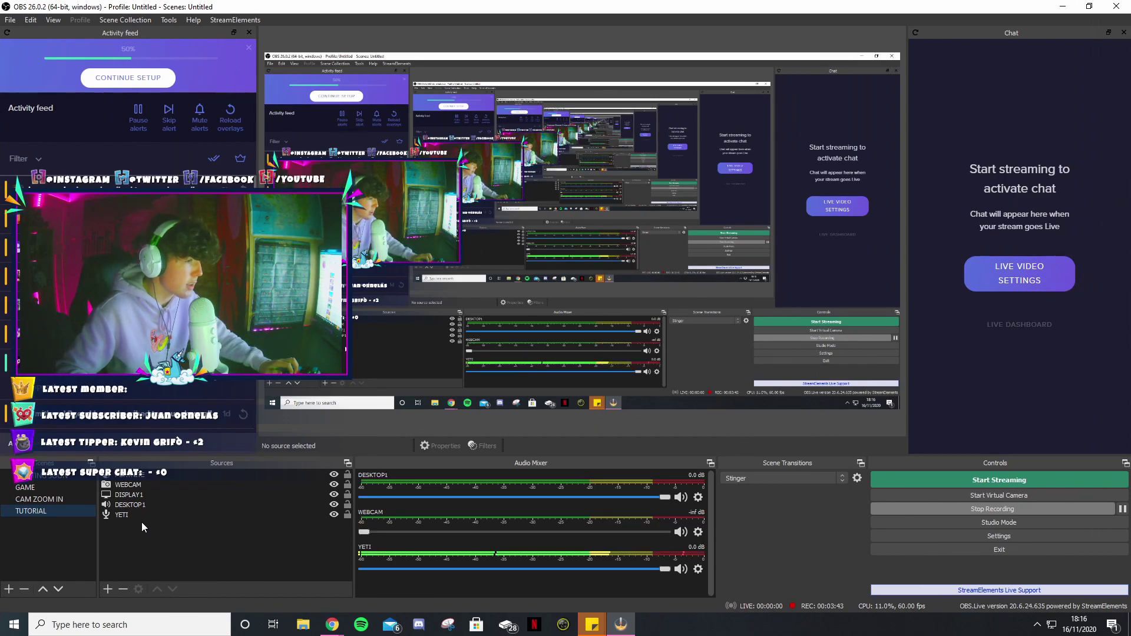
click(131, 476)
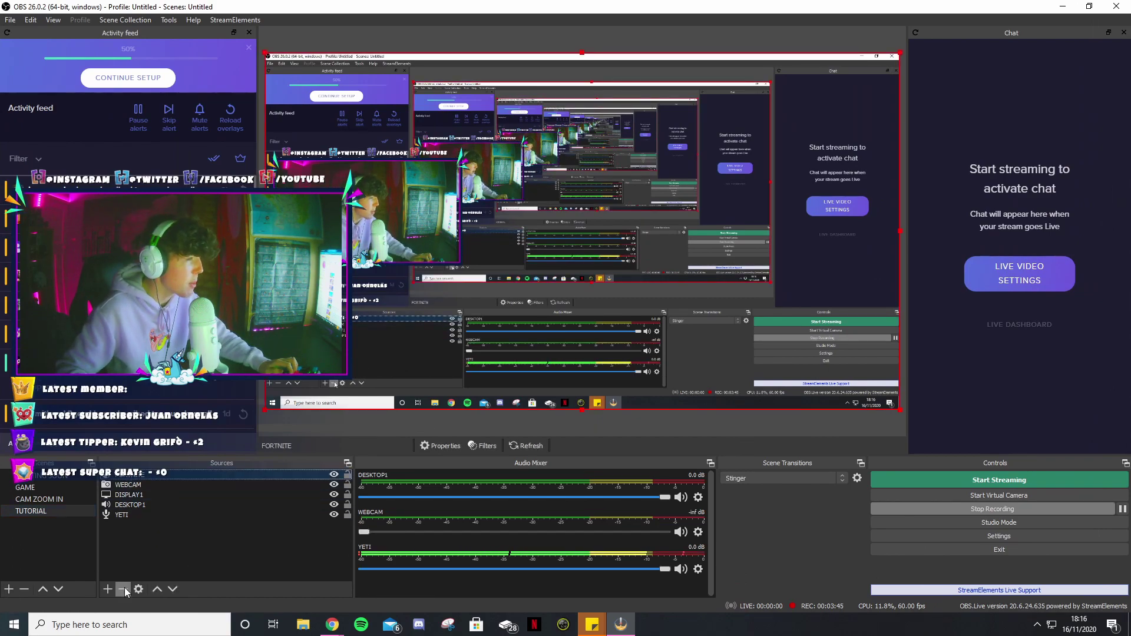
click(123, 589)
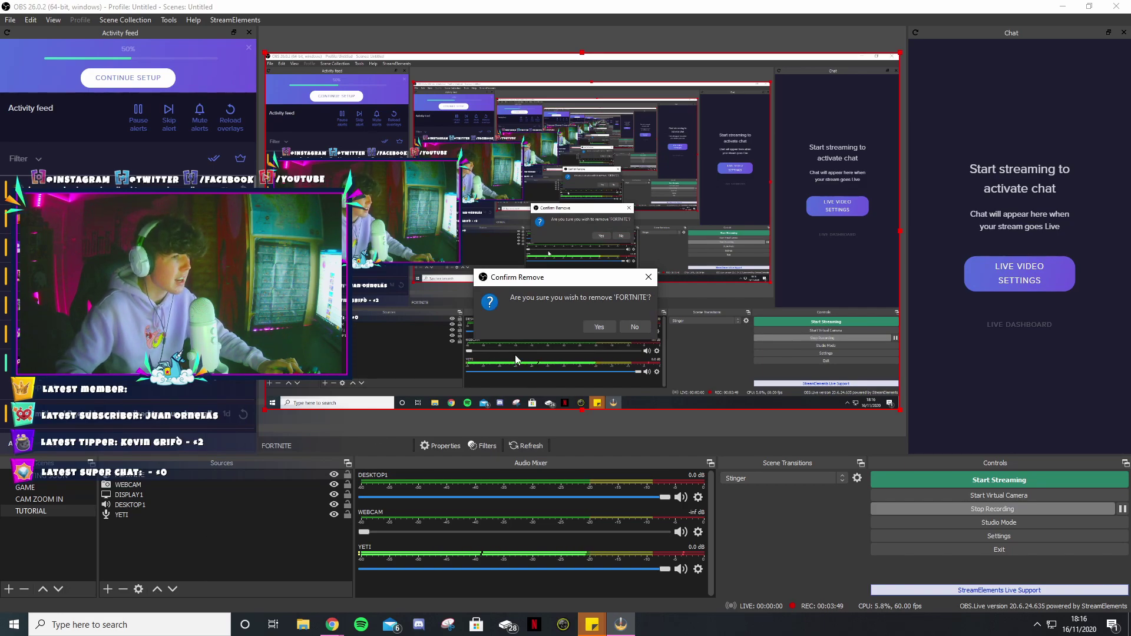
click(598, 327)
- Add a browser source named TEST using the pasted overlay link as its URL
click(107, 589)
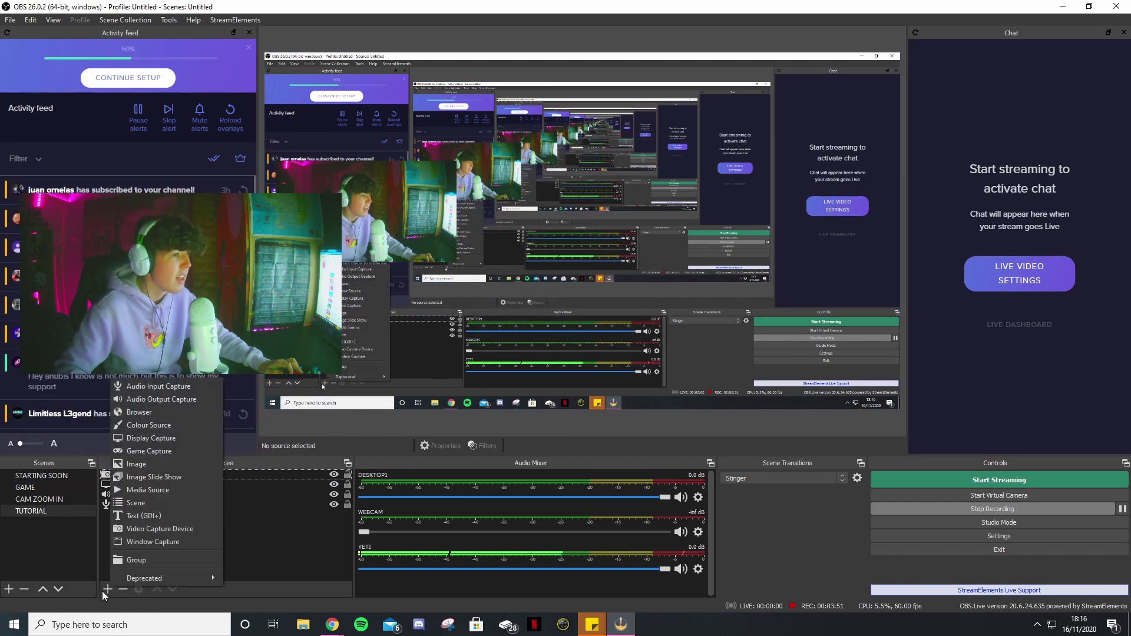
click(139, 412)
text(TEST)
click(601, 392)
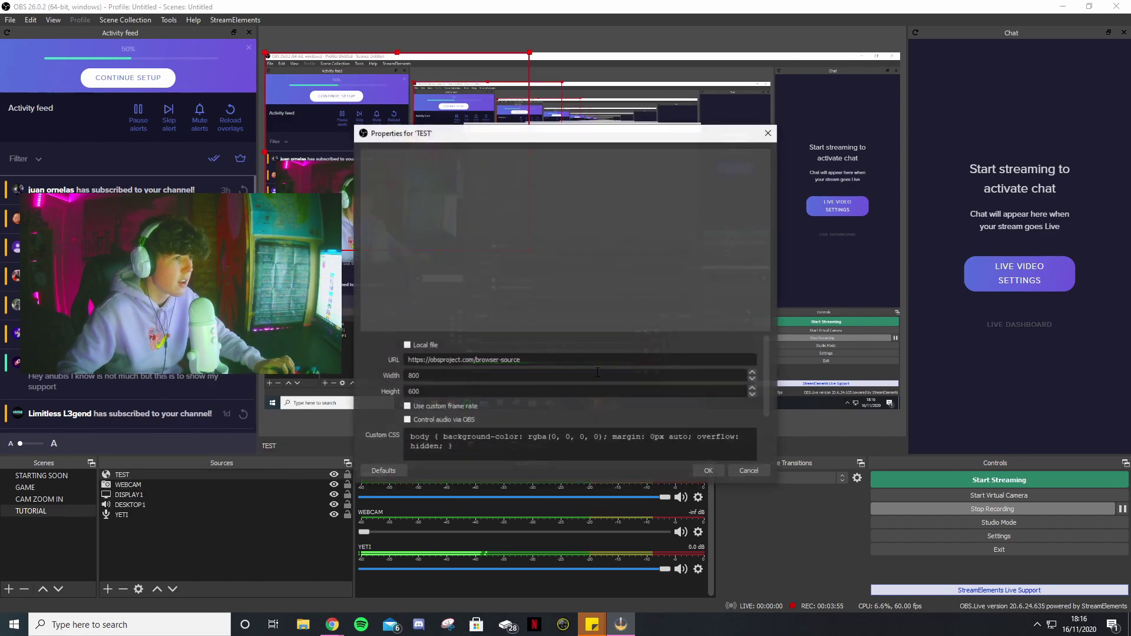
triple_click(589, 359)
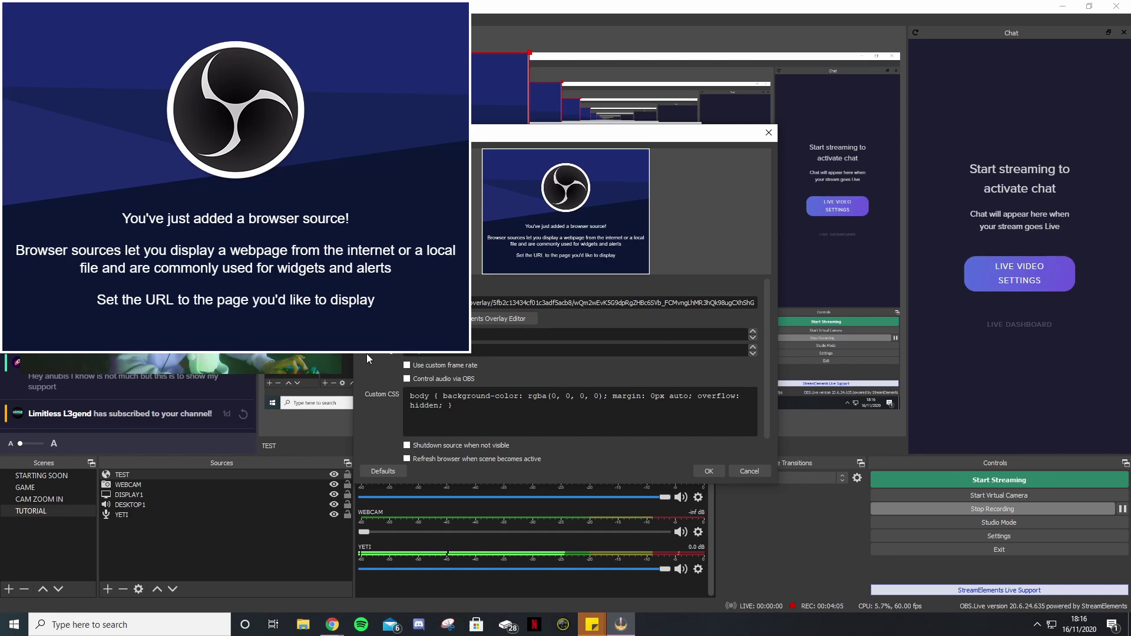
click(709, 472)
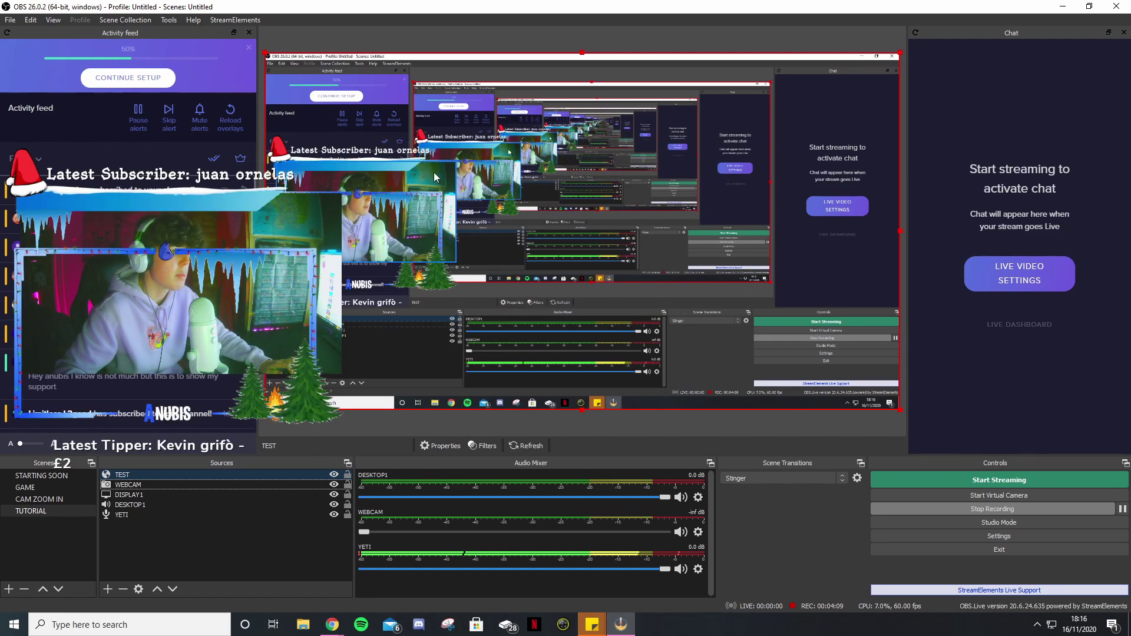
- Move and resize the webcam to fit inside the Christmas frame, then return to Chrome
click(434, 177)
drag(434, 177, 433, 210)
drag(456, 297, 429, 288)
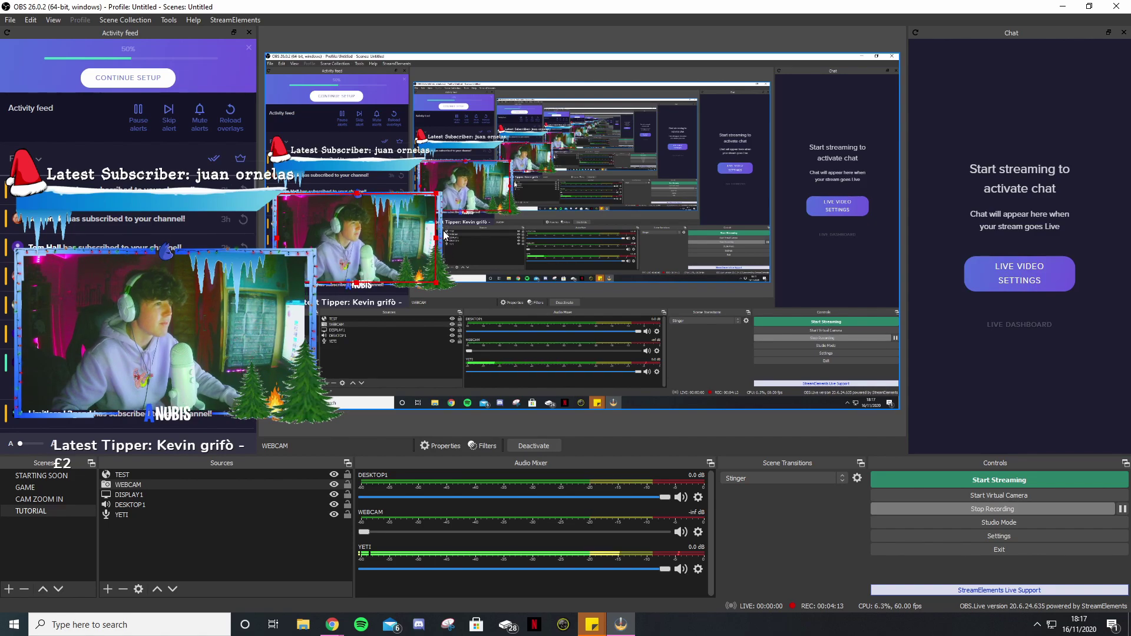
drag(436, 238, 439, 238)
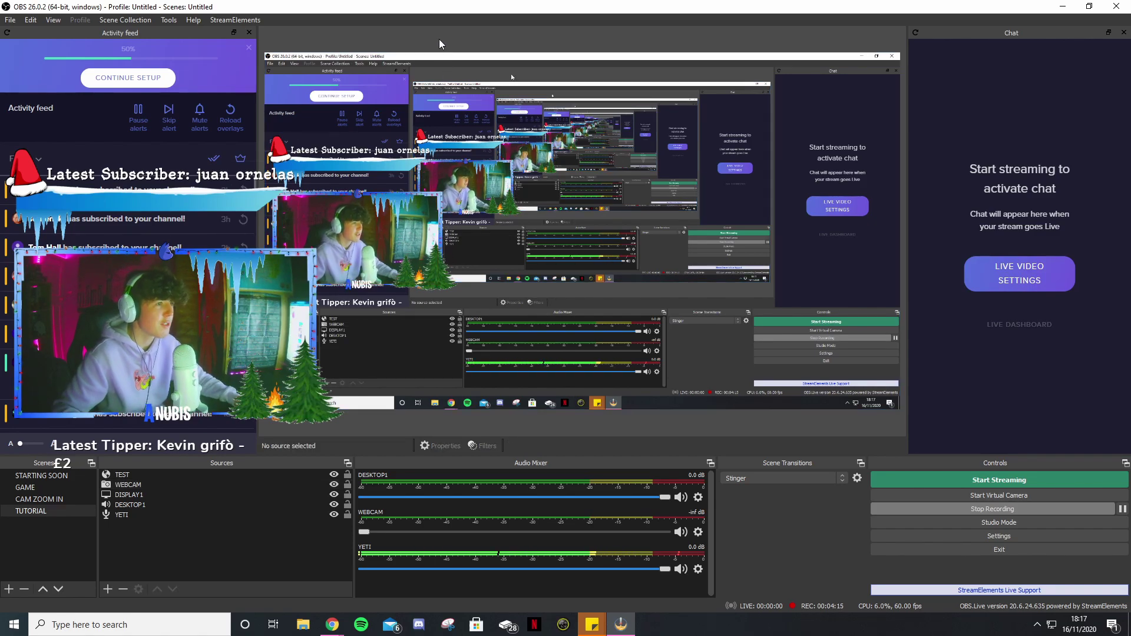
key(alt+Tab)
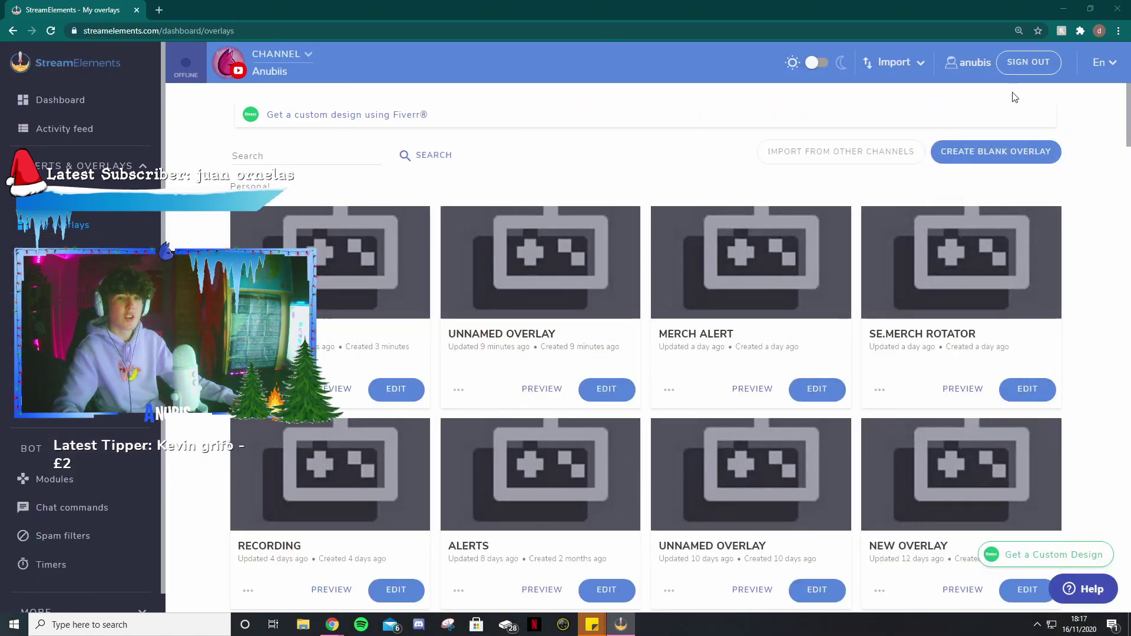
- Open the TEST overlay in the editor and check its webcam frame image
click(1064, 8)
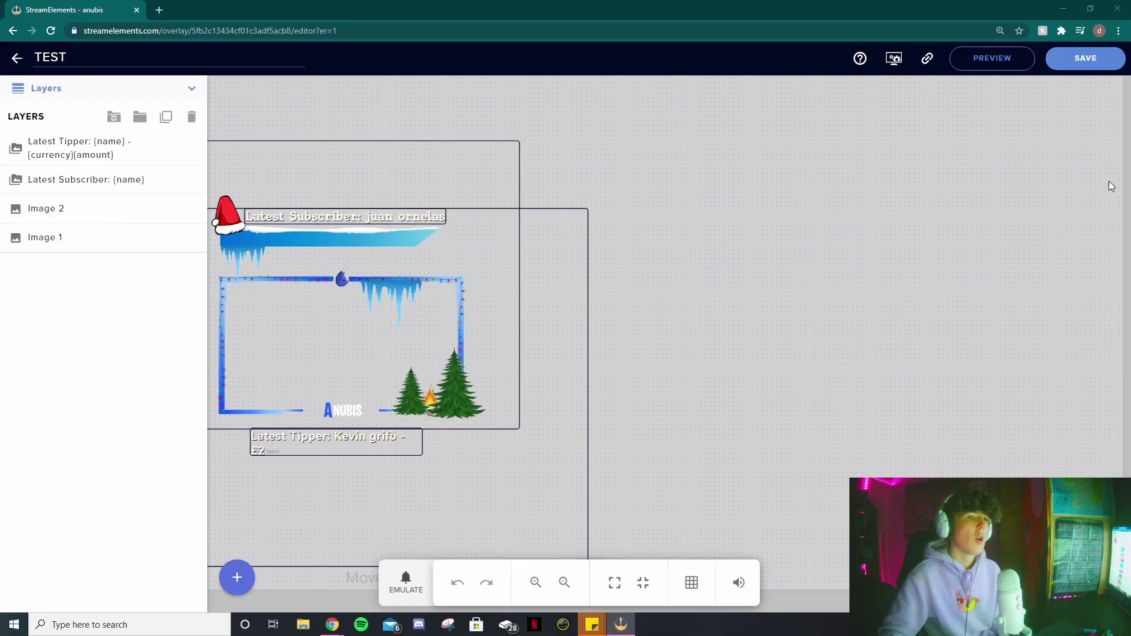
click(540, 313)
click(702, 369)
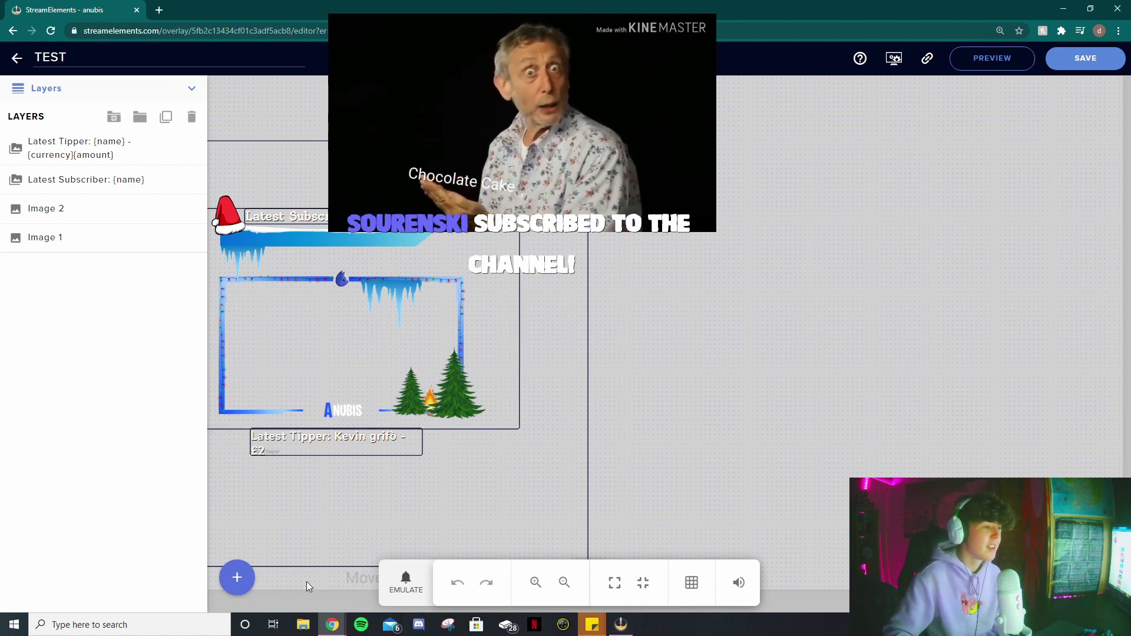
- Add an AlertBox widget from the Alerts category to the TEST overlay
click(236, 581)
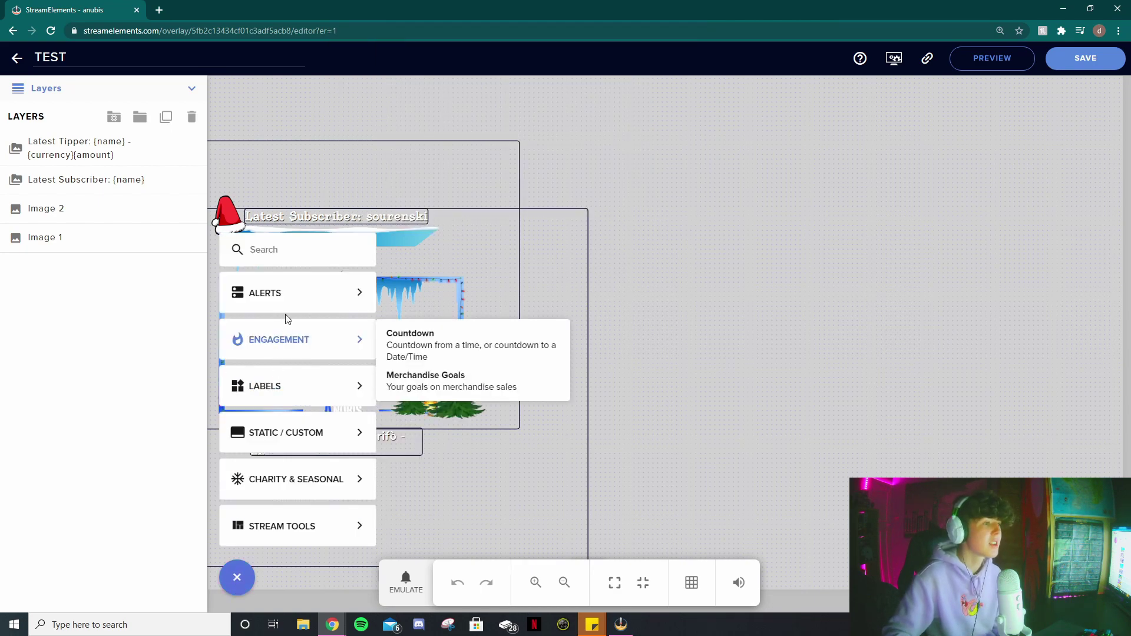
mouse_move(289, 308)
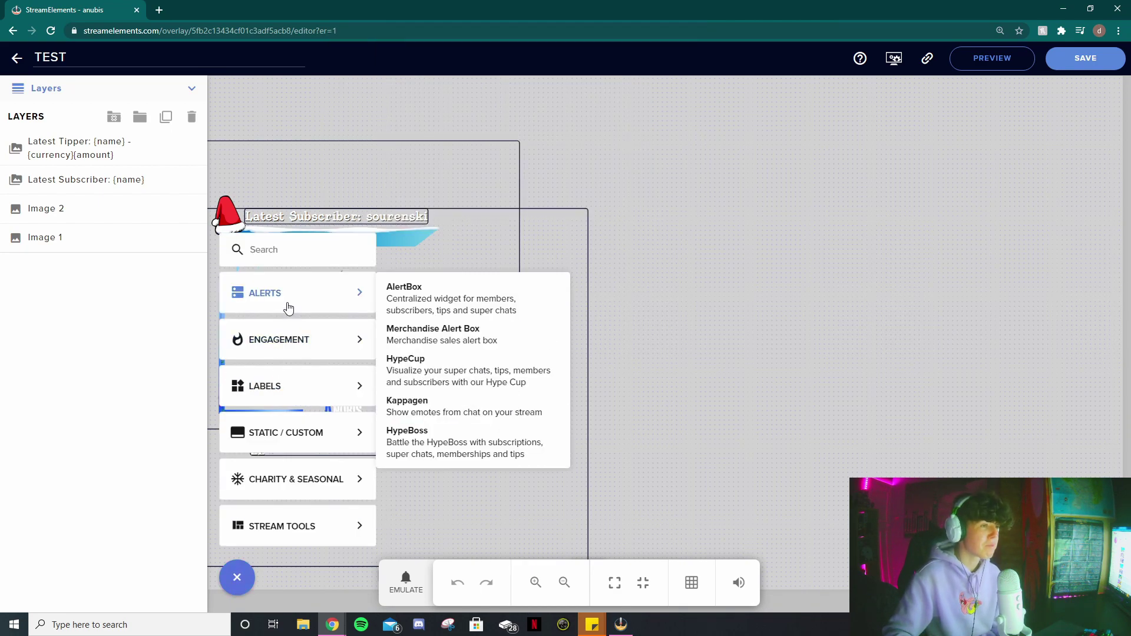
click(404, 303)
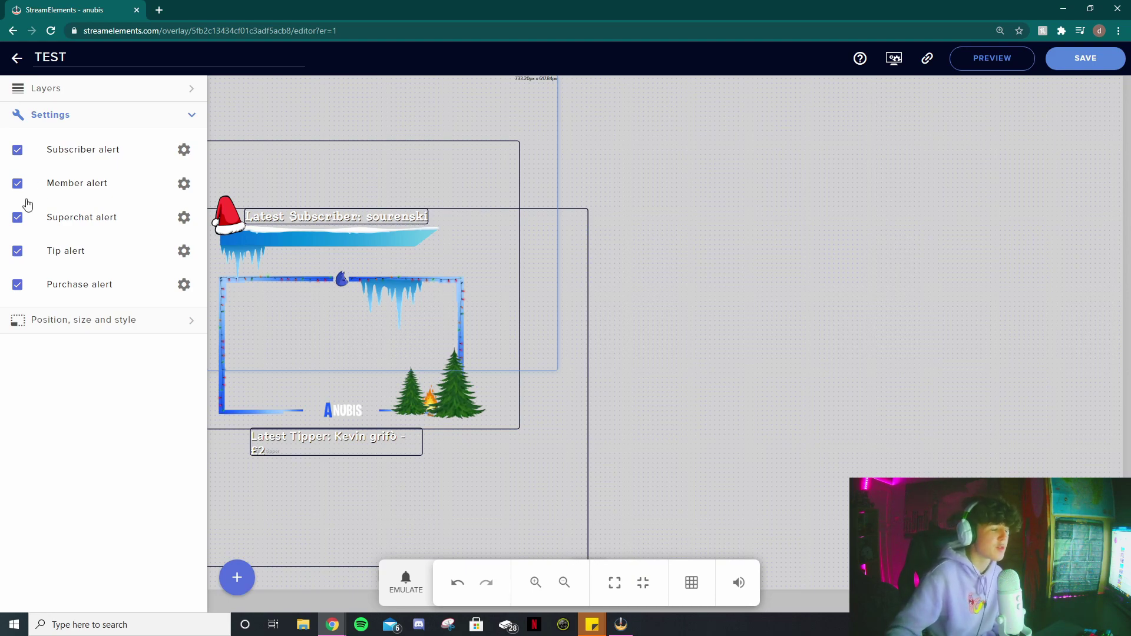
- Disable Member, Superchat, Tip and Purchase alerts, then open the Subscriber alert's settings
click(18, 183)
click(17, 217)
click(18, 251)
click(17, 285)
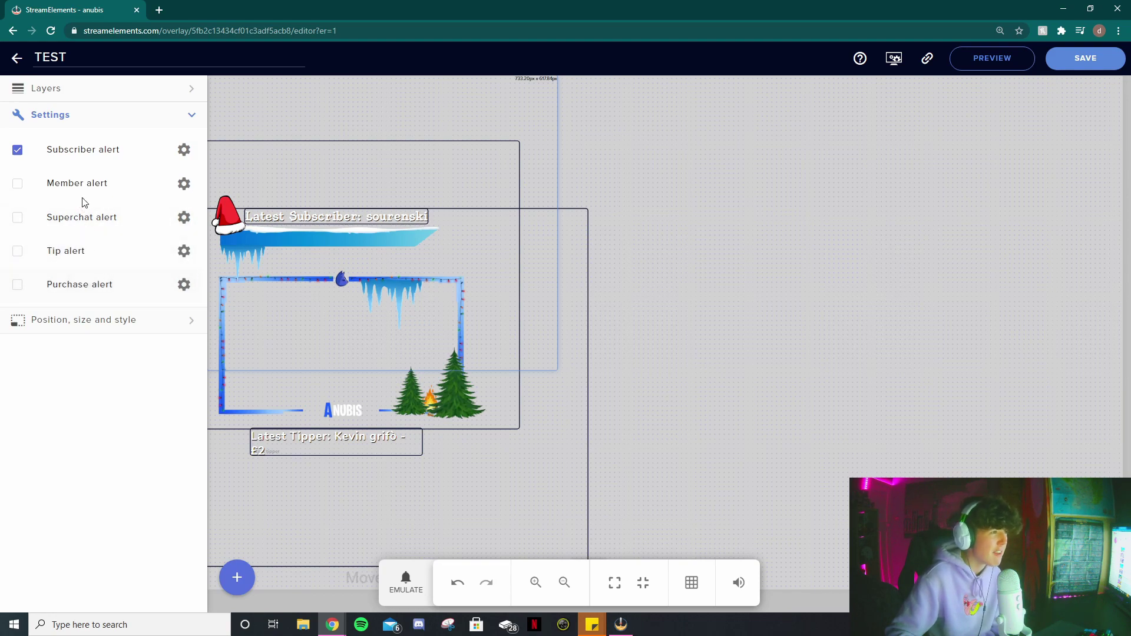
click(185, 151)
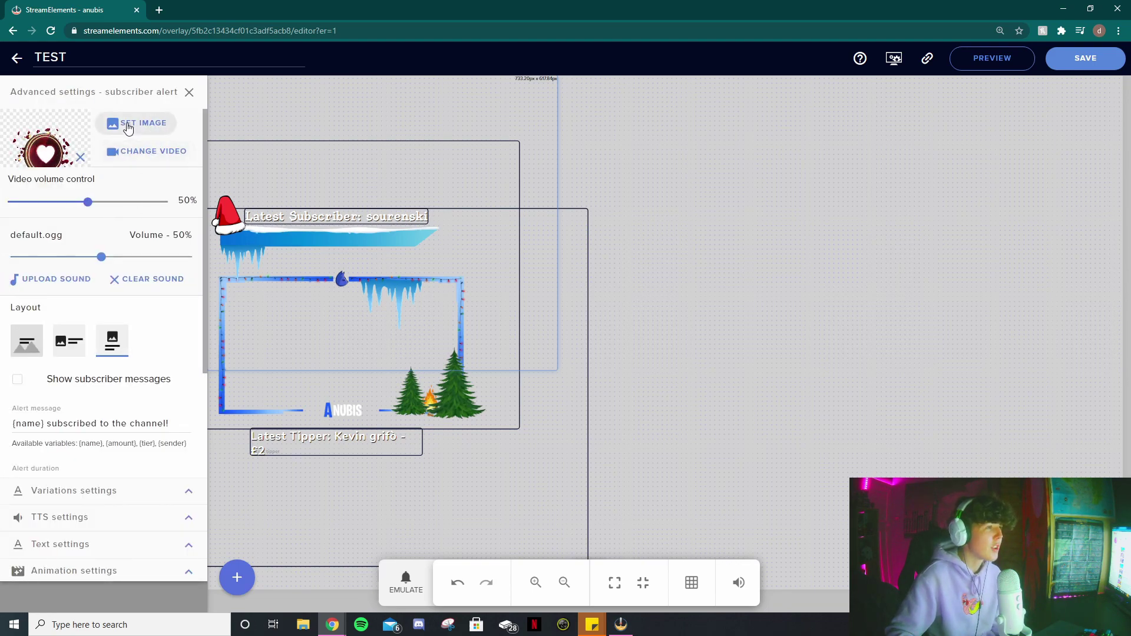
- Emulate a subscriber event and move the alert higher on the canvas
click(404, 582)
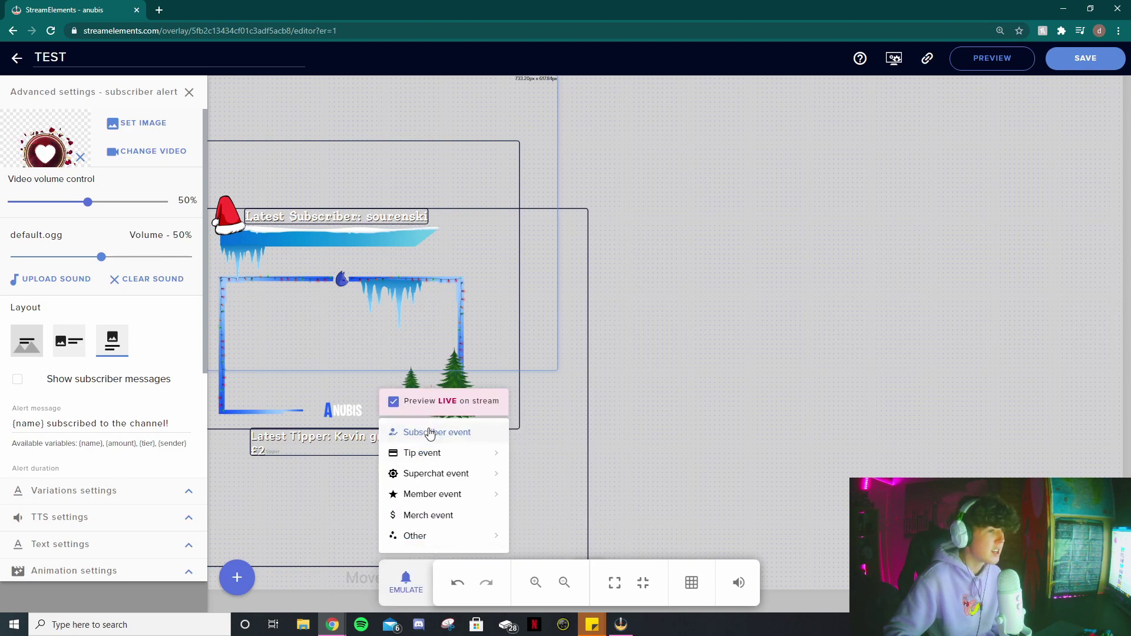
click(430, 433)
drag(608, 252, 608, 220)
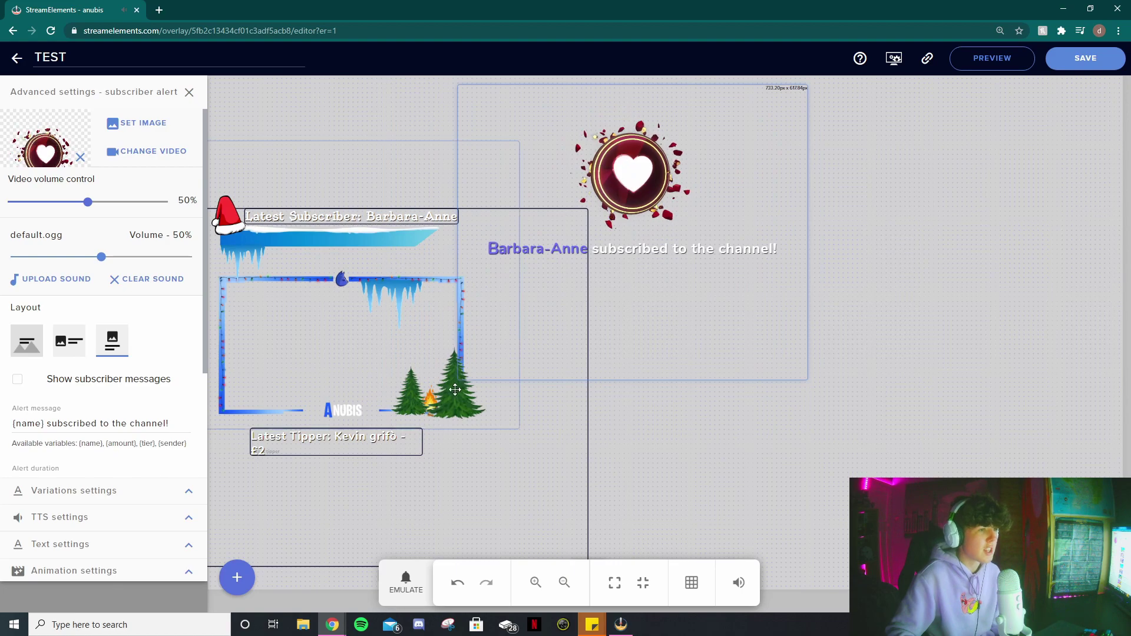
- Set the four-person band clip as the alert video and emulate a subscriber to preview it
click(150, 152)
click(217, 197)
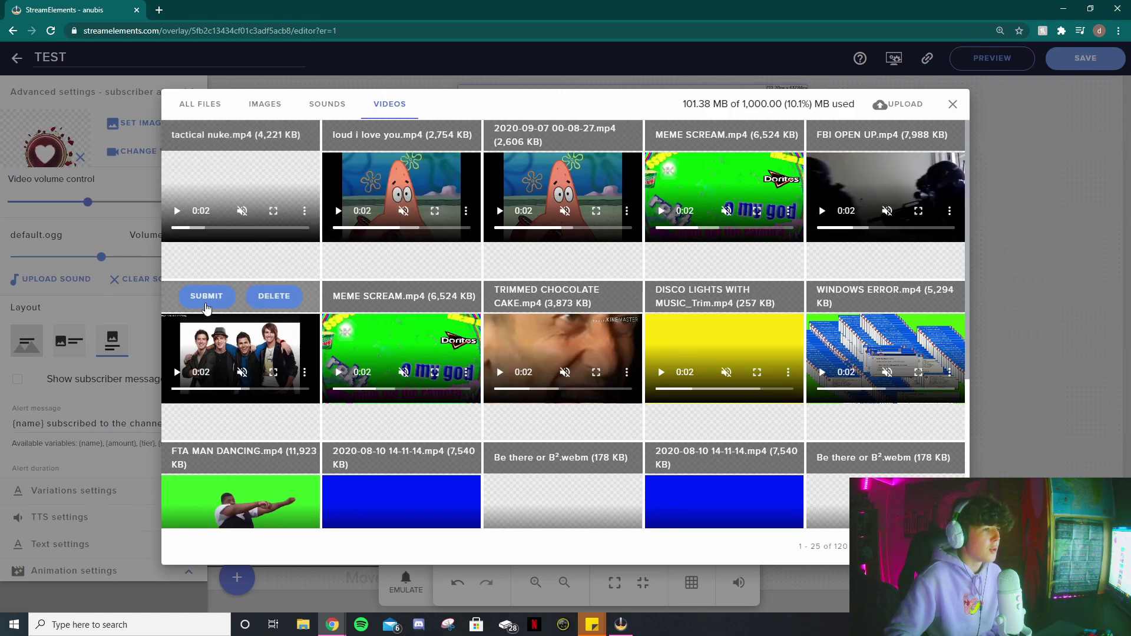
click(206, 301)
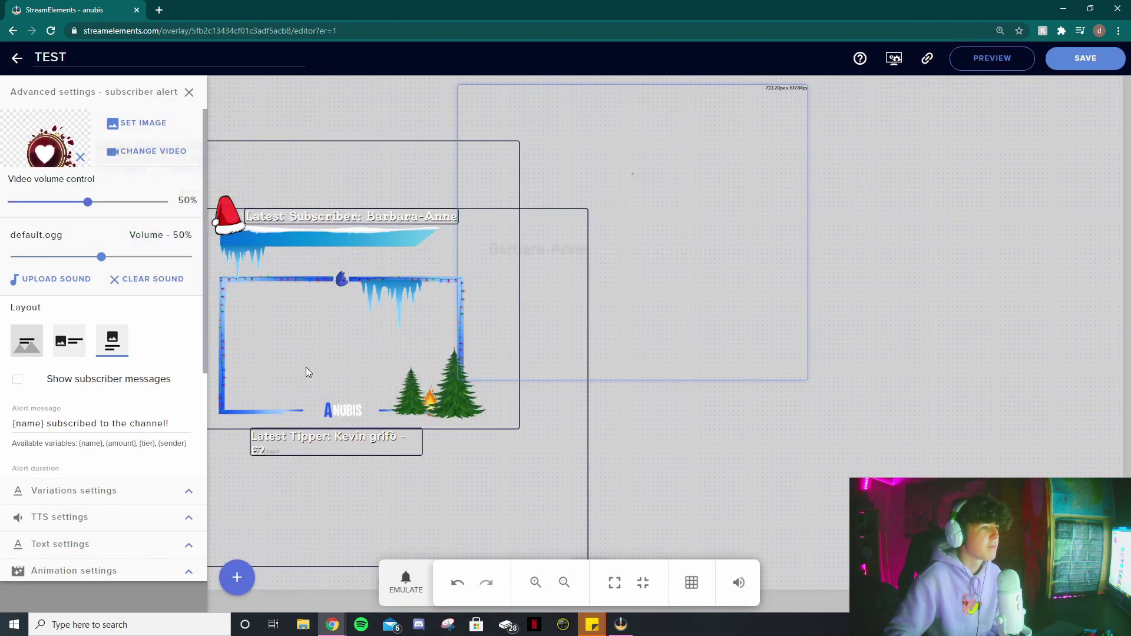
click(411, 592)
click(434, 433)
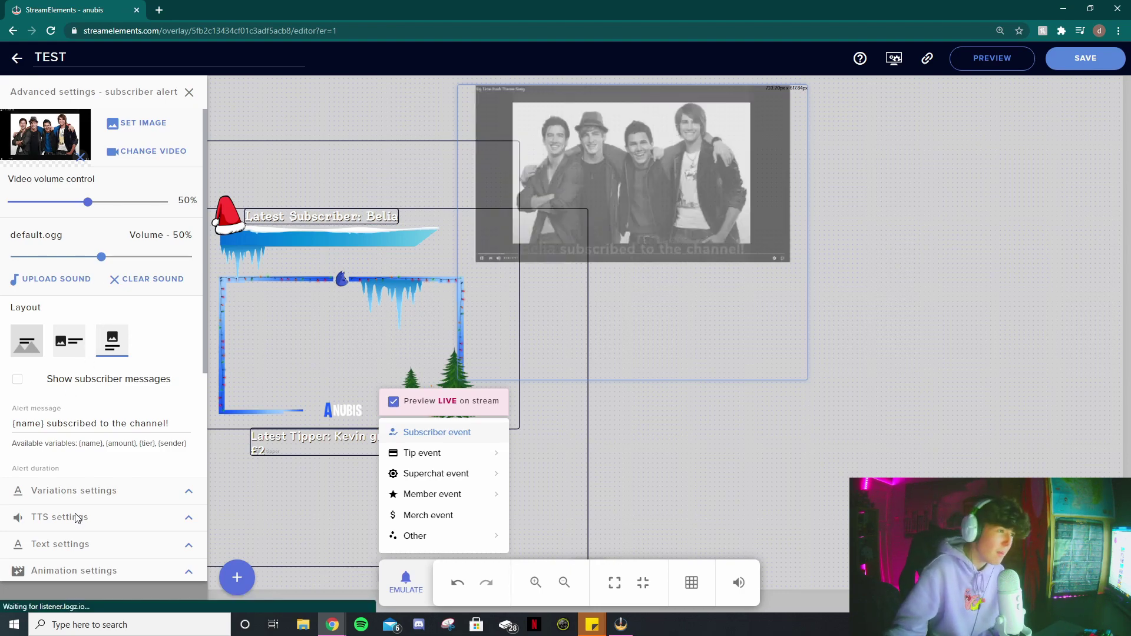
- Try the row and text-over-image layouts for the alert, then keep Column layout
drag(679, 166, 677, 216)
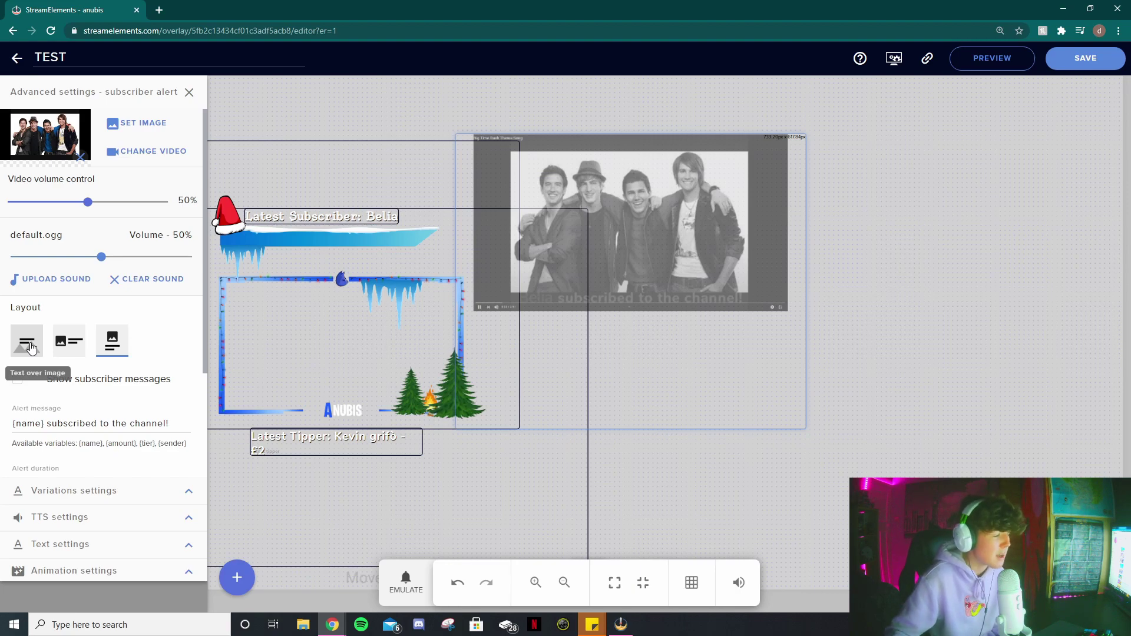
click(69, 342)
click(26, 342)
click(112, 345)
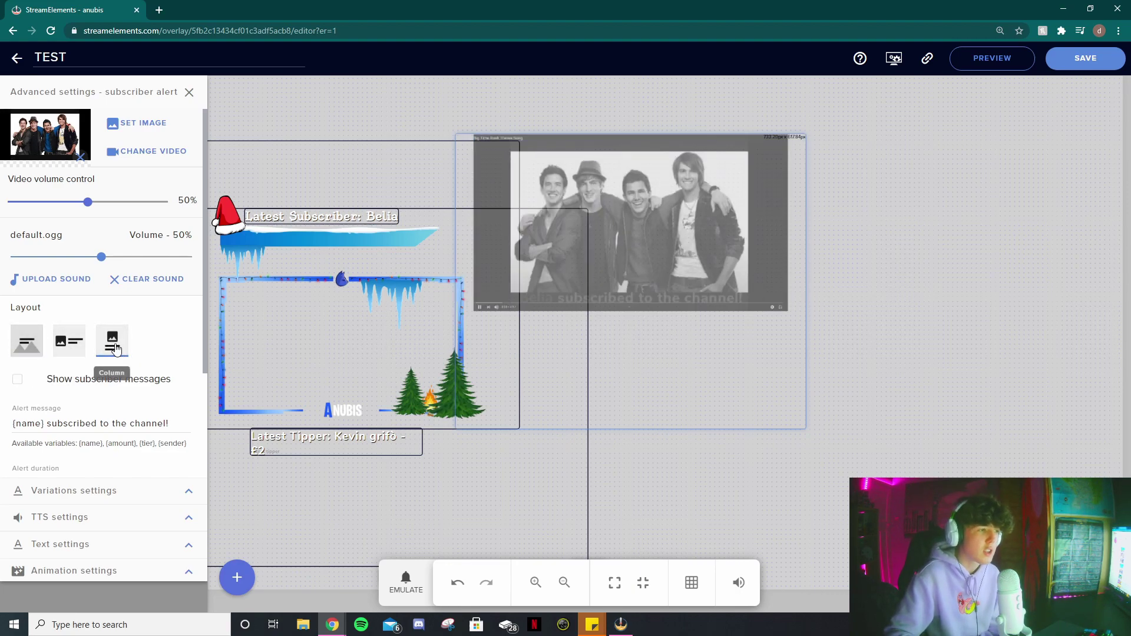
- Position the video alert near the top of the canvas and save the overlay
drag(636, 271, 645, 232)
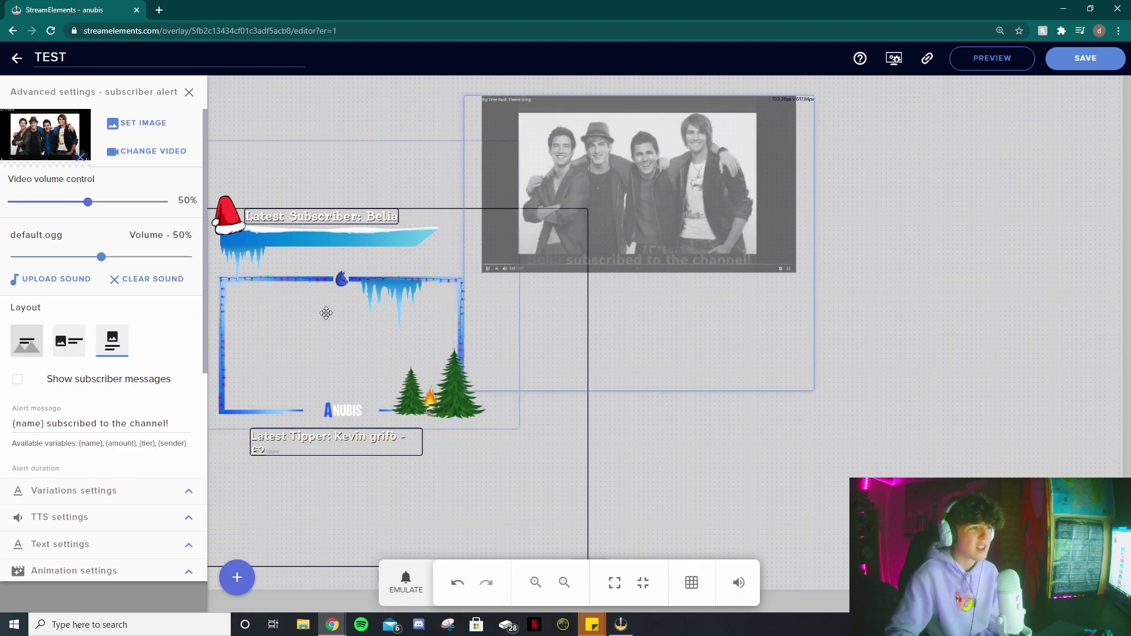
scroll(101, 318, down, 2)
scroll(83, 293, up, 2)
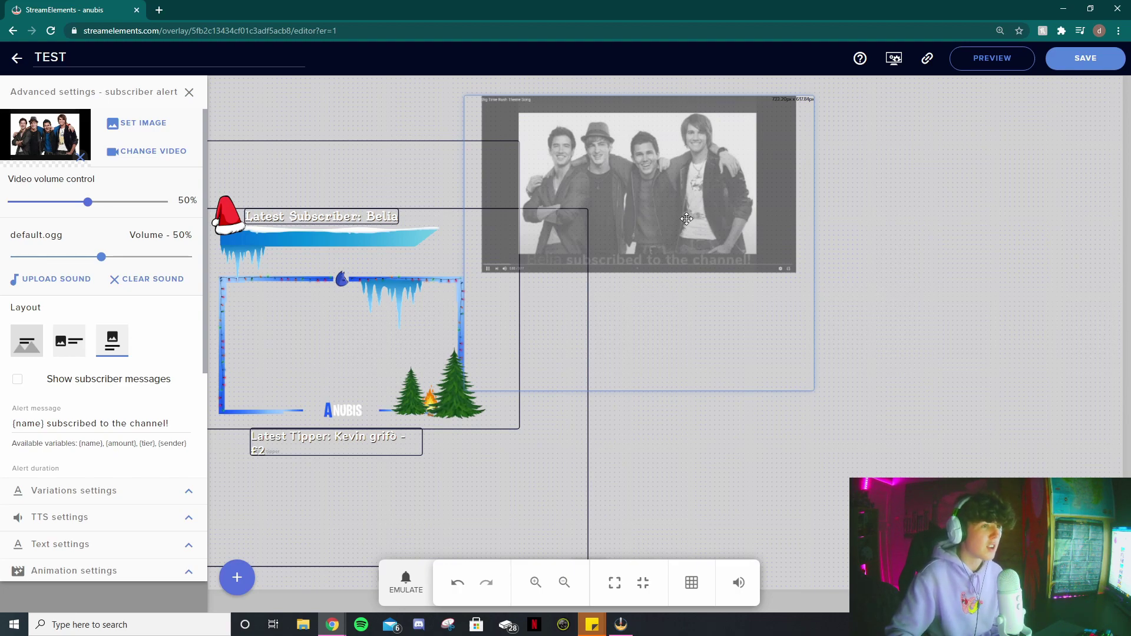
click(1086, 58)
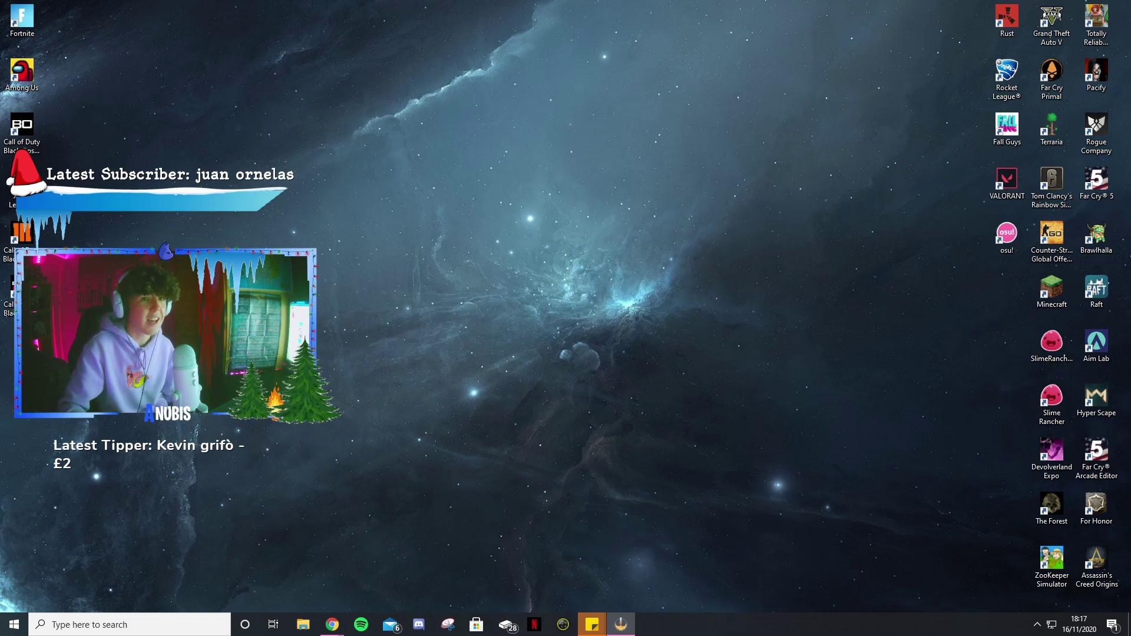
- Bring OBS back and maximize its window
key(alt+Tab)
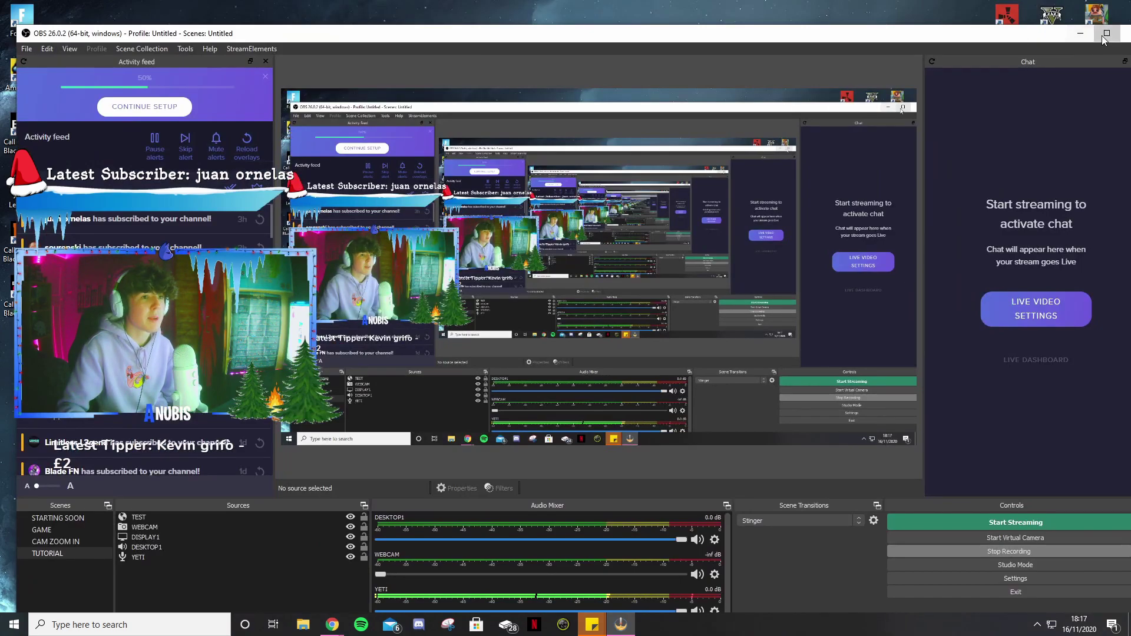
click(1106, 33)
click(10, 20)
key(Escape)
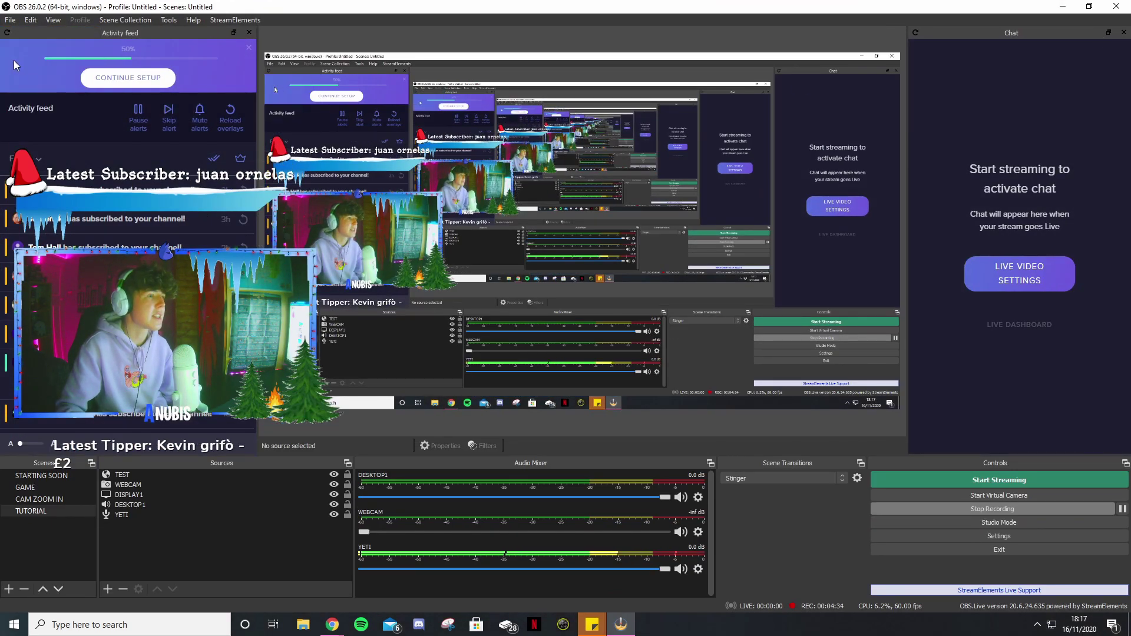
- Review the Output and General pages of OBS Settings, then close the dialog
click(1000, 537)
click(319, 174)
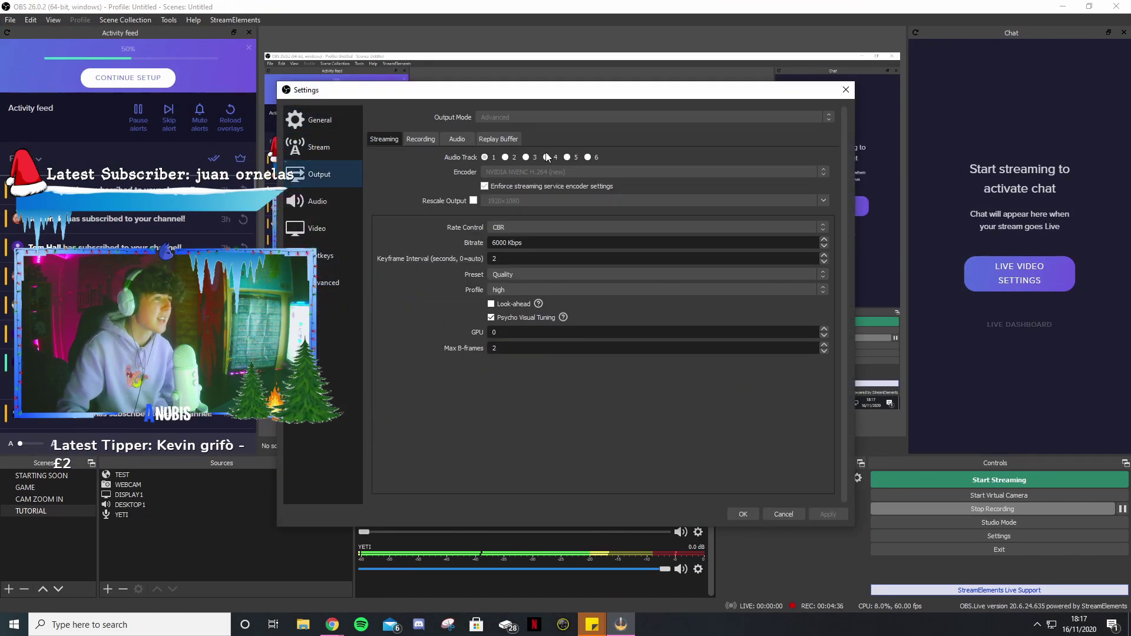
click(318, 122)
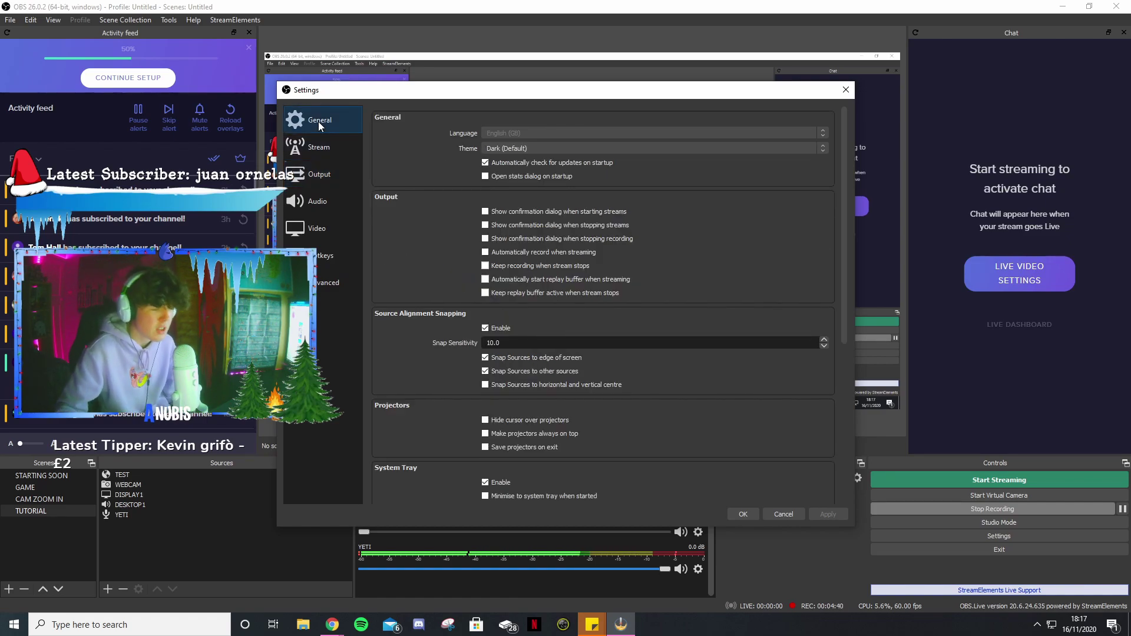
click(320, 174)
drag(394, 94, 383, 96)
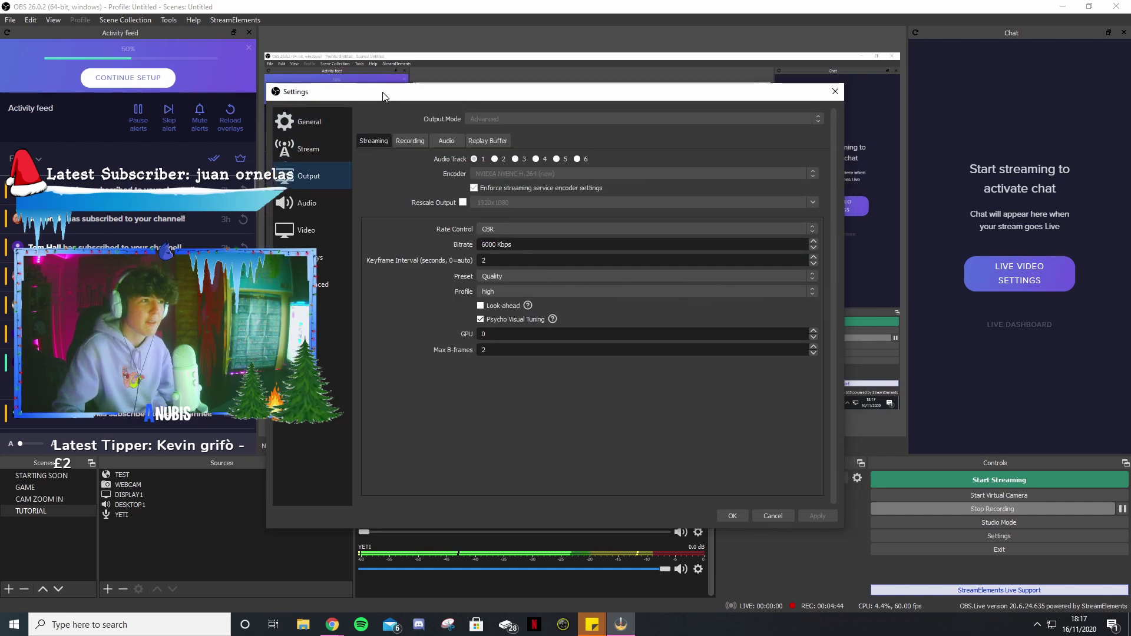
click(831, 93)
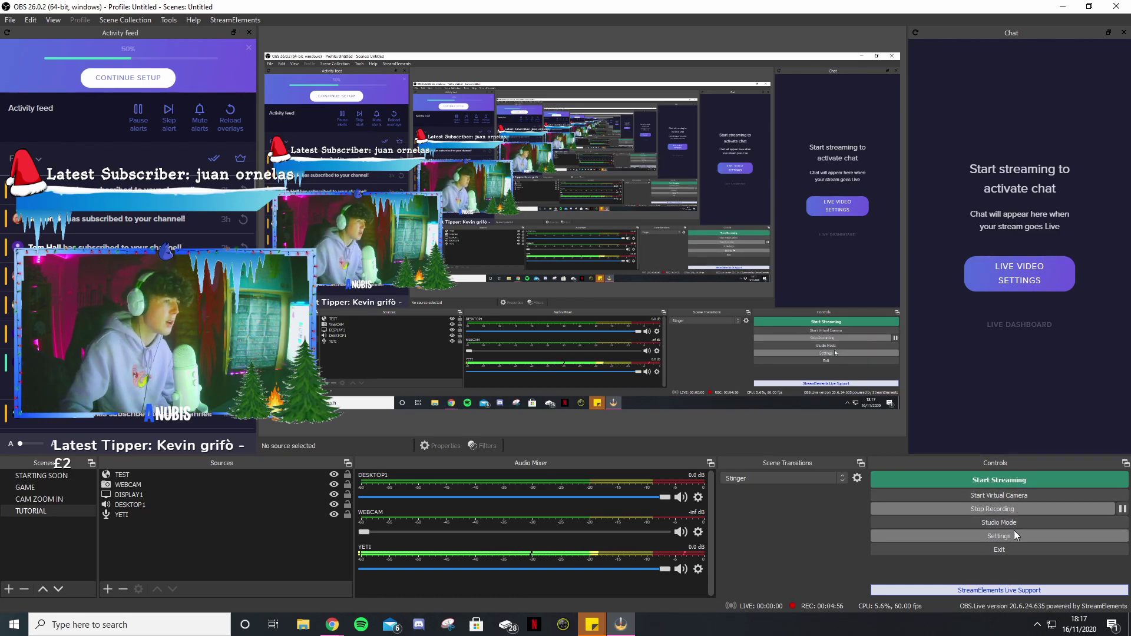
- Select the GAME scene and drag the OBS window off screen to reveal the desktop
click(27, 488)
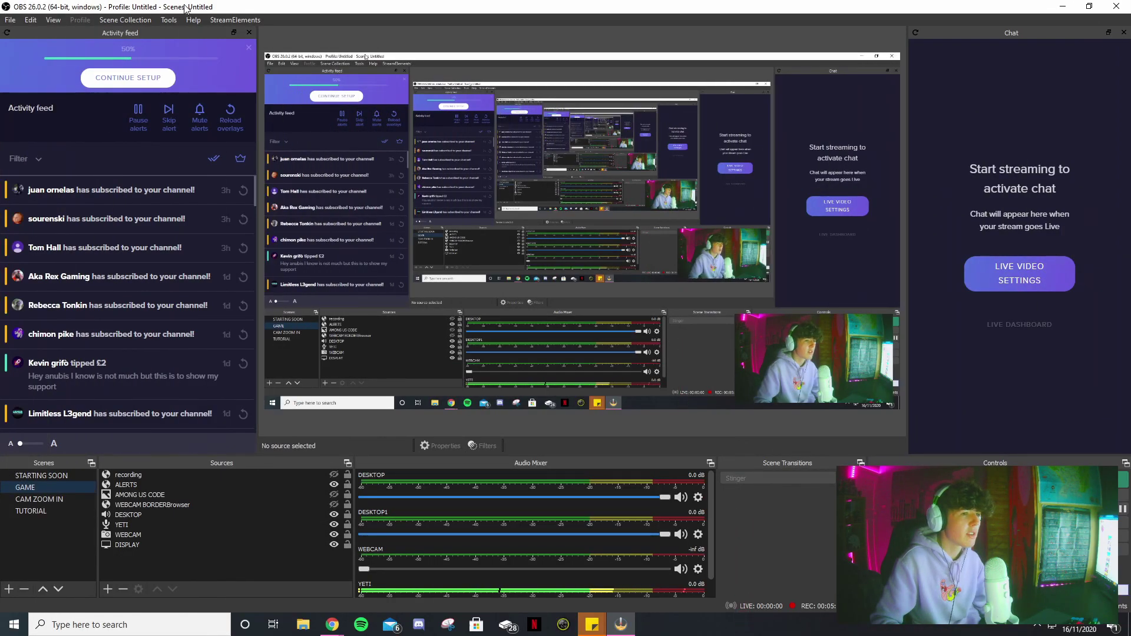
drag(185, 8, 1130, 8)
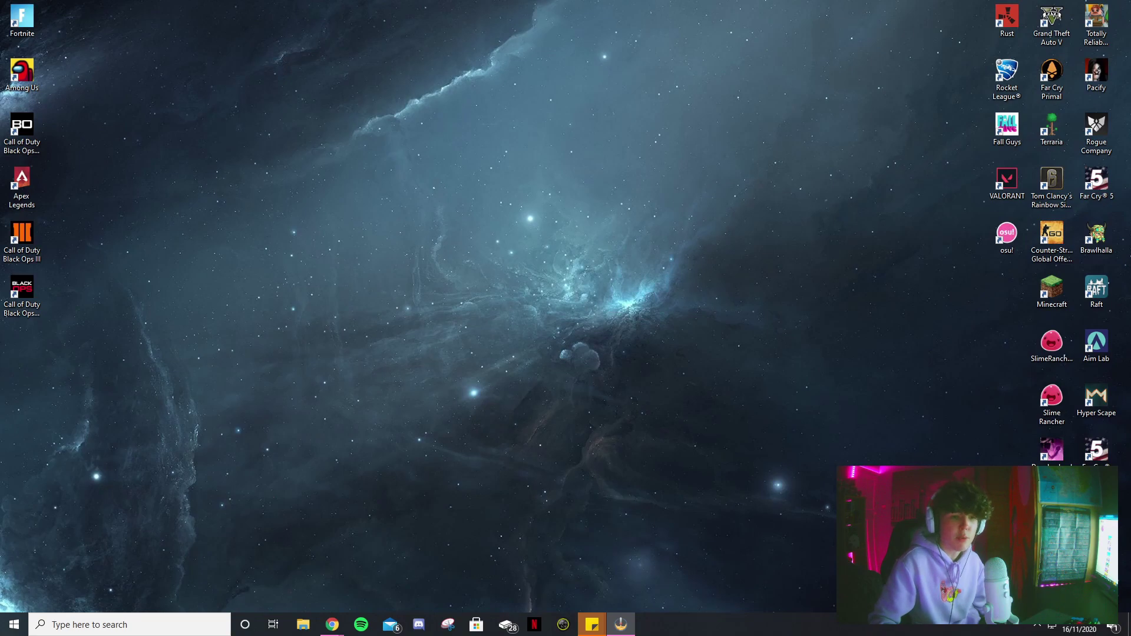